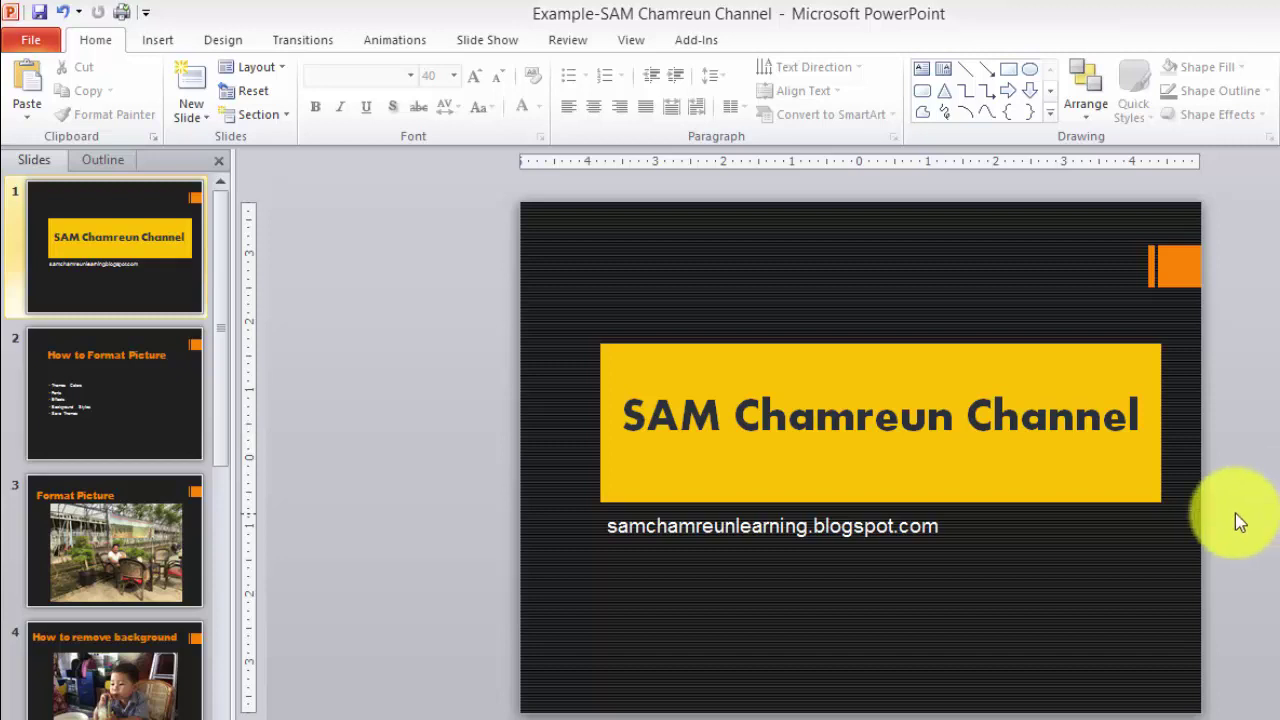
Apply the Bevel Perspective picture style to the greenhouse photo on slide 3.
{"action": "left_click", "coordinate": [125, 533]}
{"action": "left_click", "coordinate": [965, 472]}
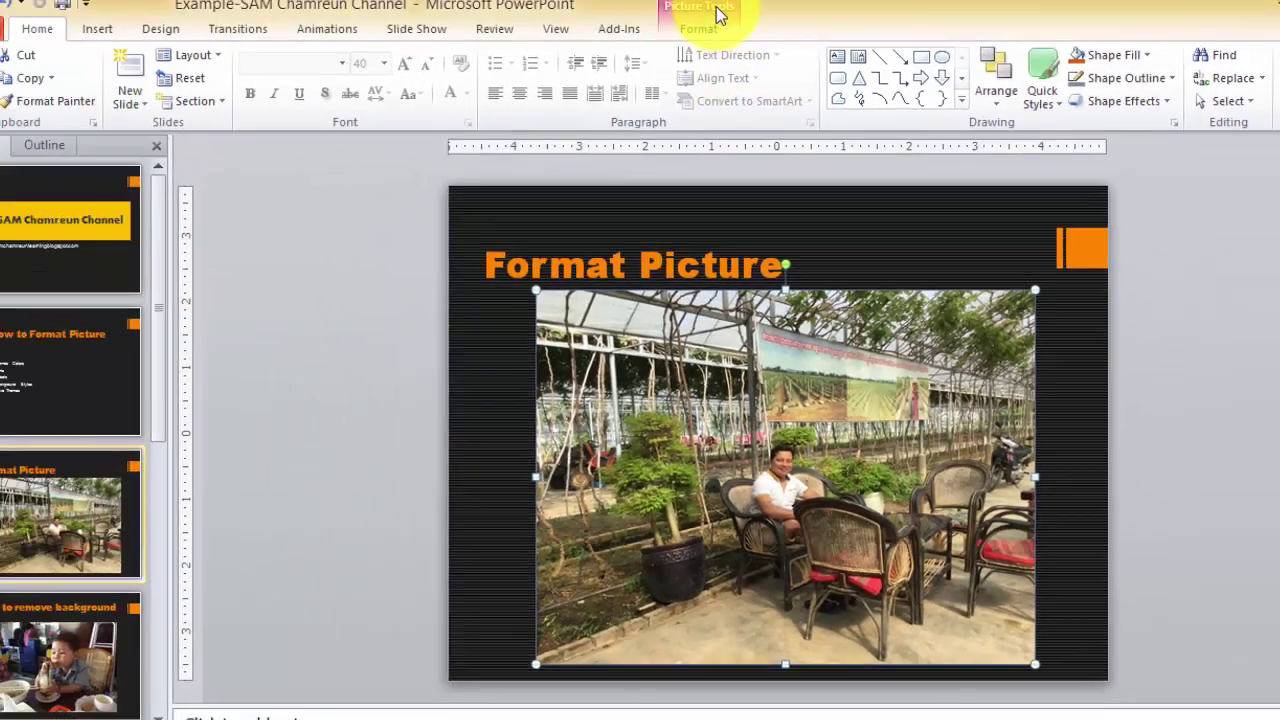
{"action": "left_click", "coordinate": [716, 16]}
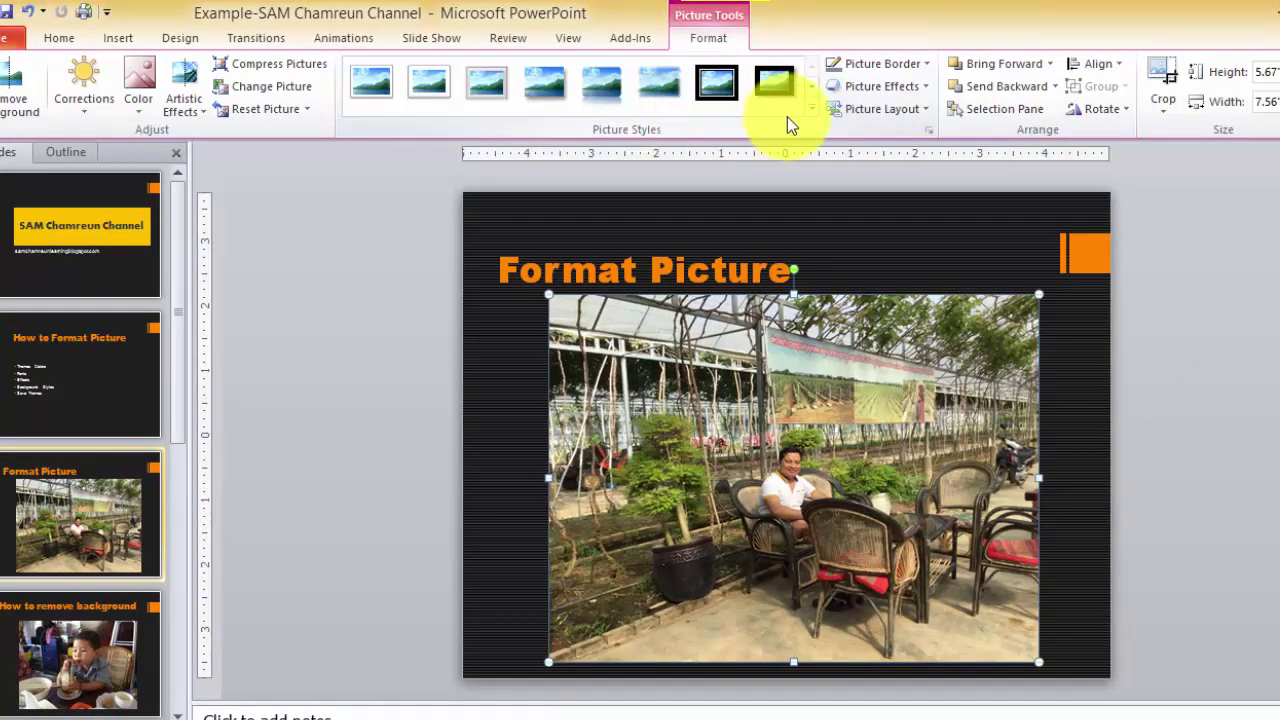
{"action": "left_click", "coordinate": [813, 110]}
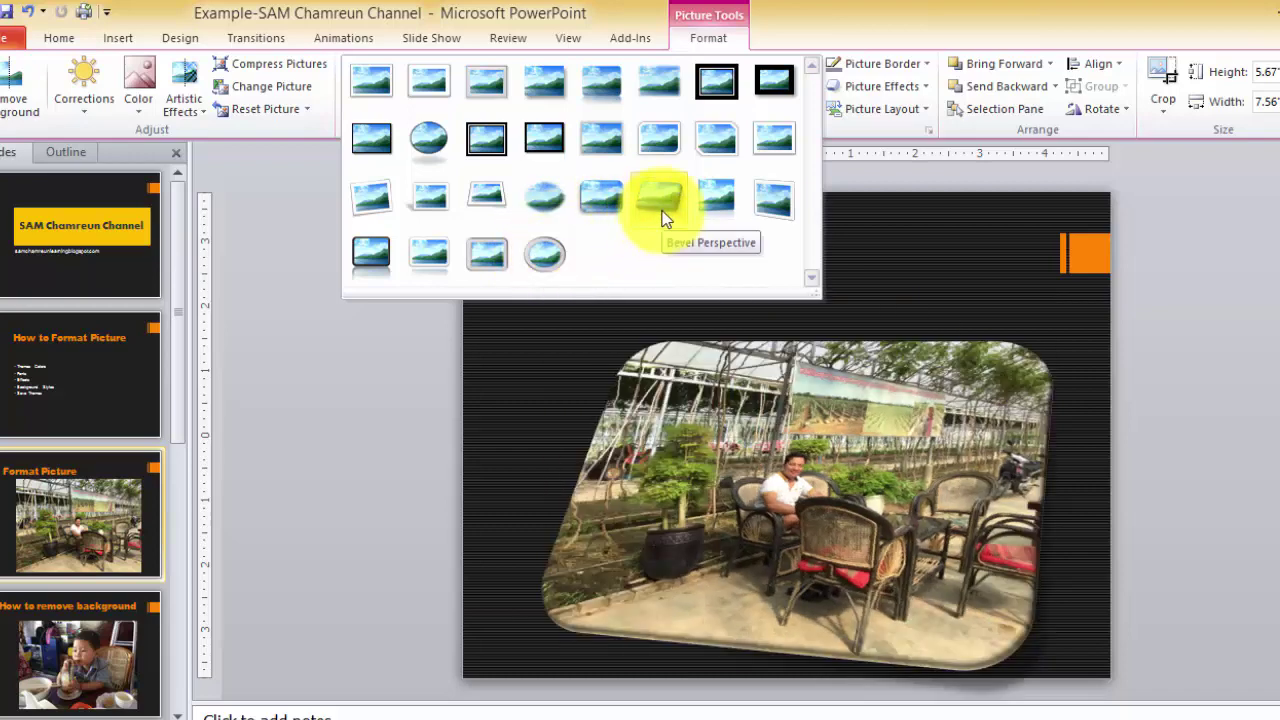
{"action": "left_click", "coordinate": [665, 218]}
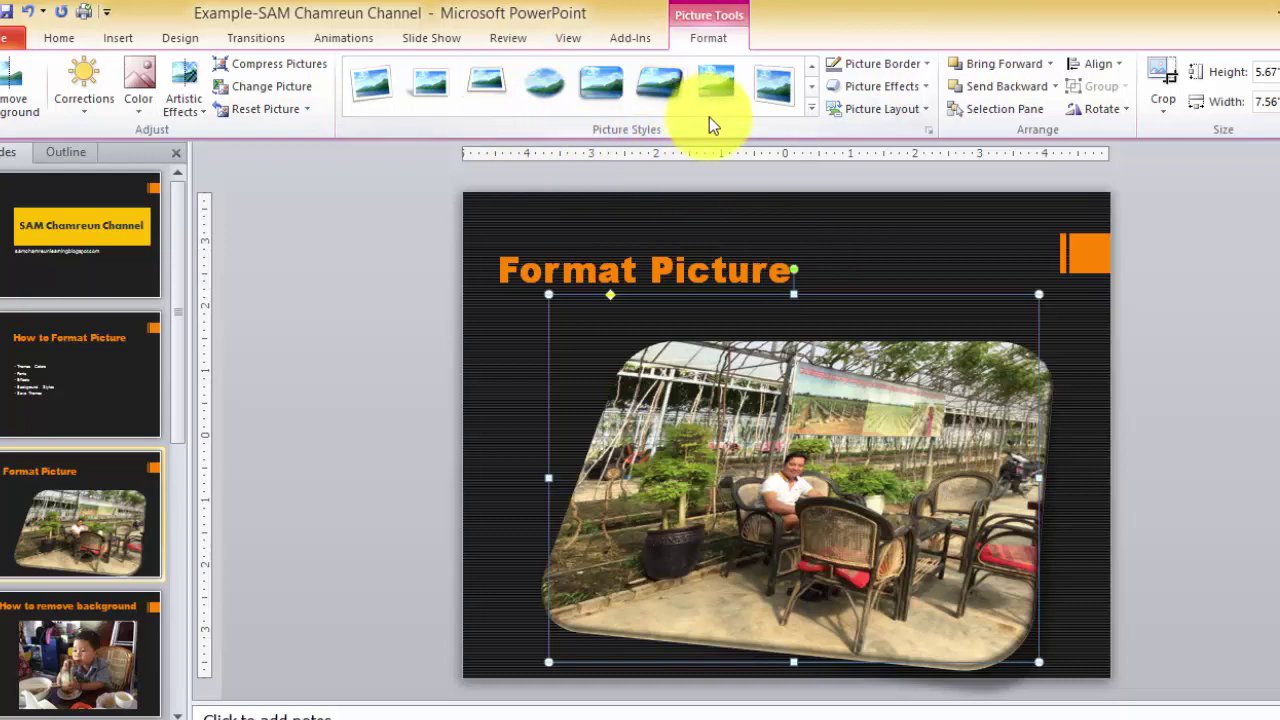
Give the greenhouse photo an orange picture border with a heavier line weight.
{"action": "left_click", "coordinate": [927, 66]}
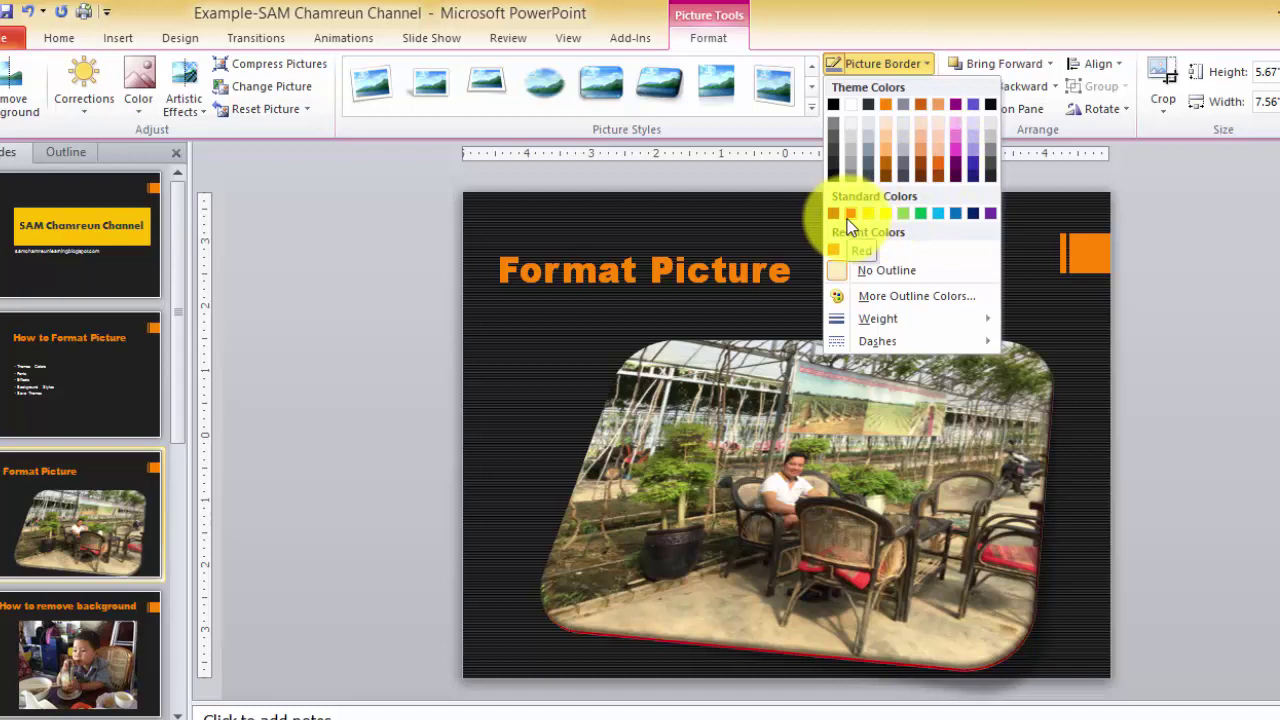
{"action": "left_click", "coordinate": [920, 168]}
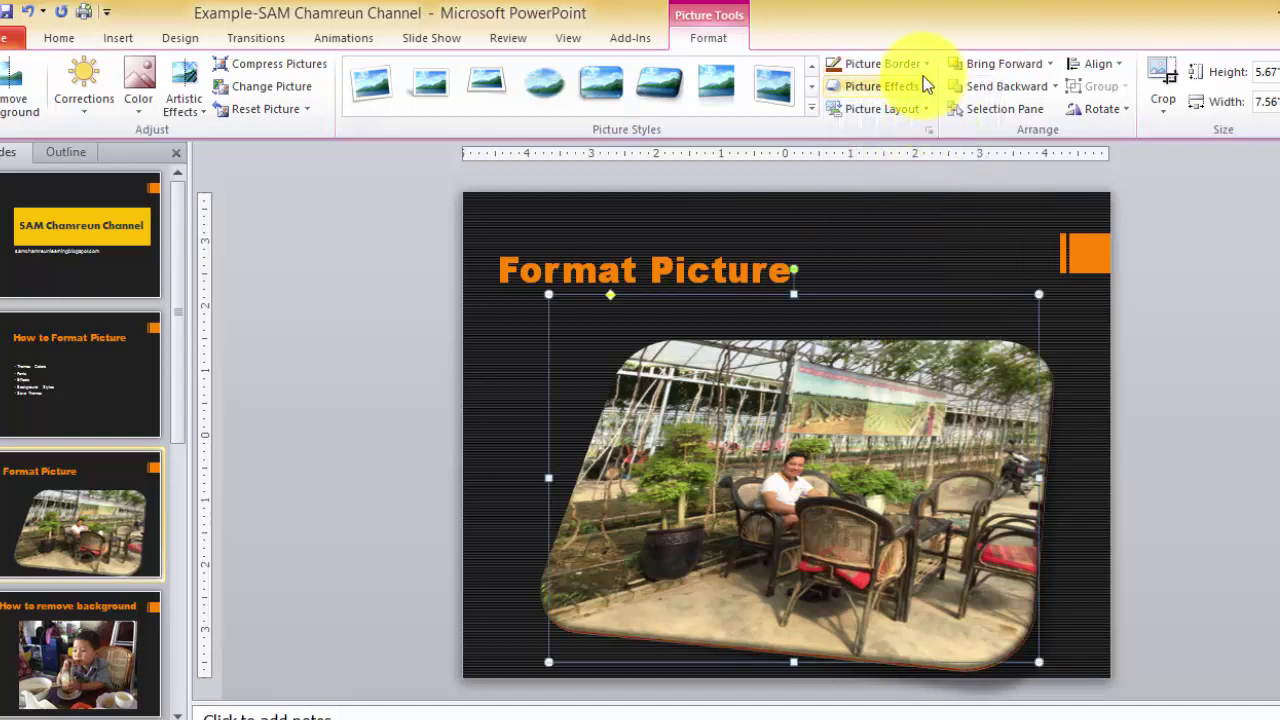
{"action": "left_click", "coordinate": [923, 63]}
{"action": "mouse_move", "coordinate": [878, 318]}
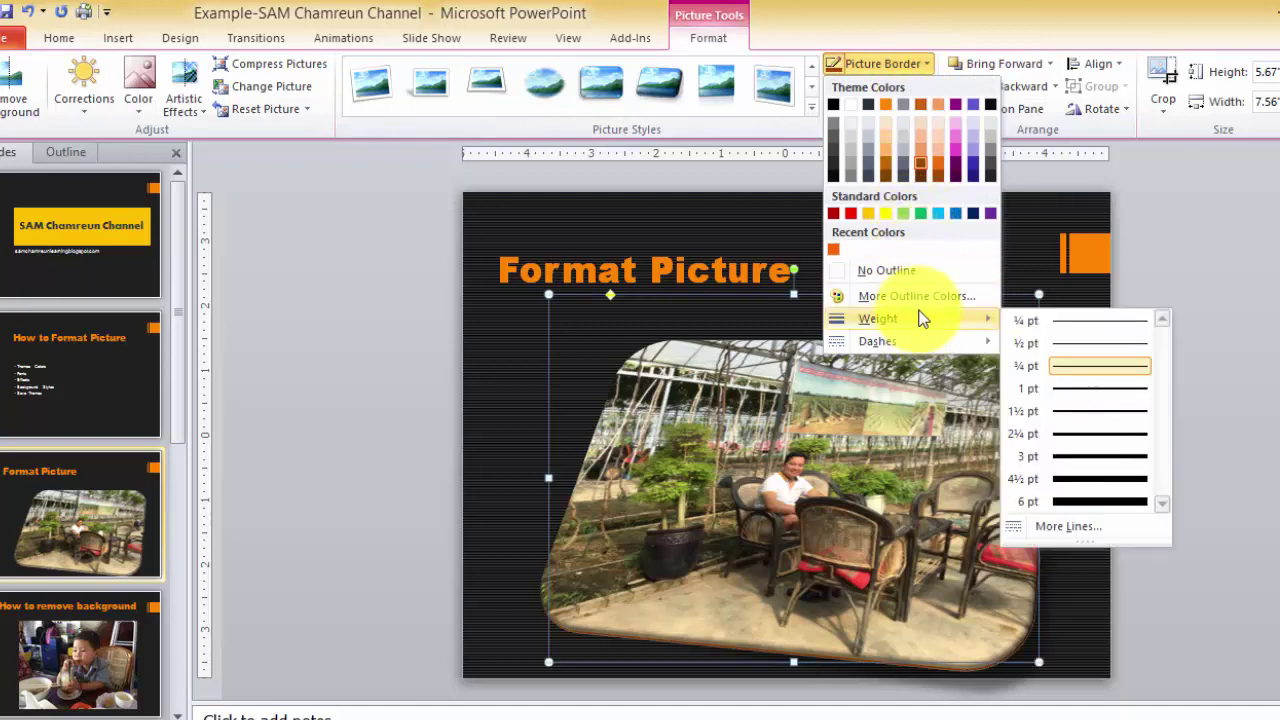
{"action": "left_click", "coordinate": [1111, 505]}
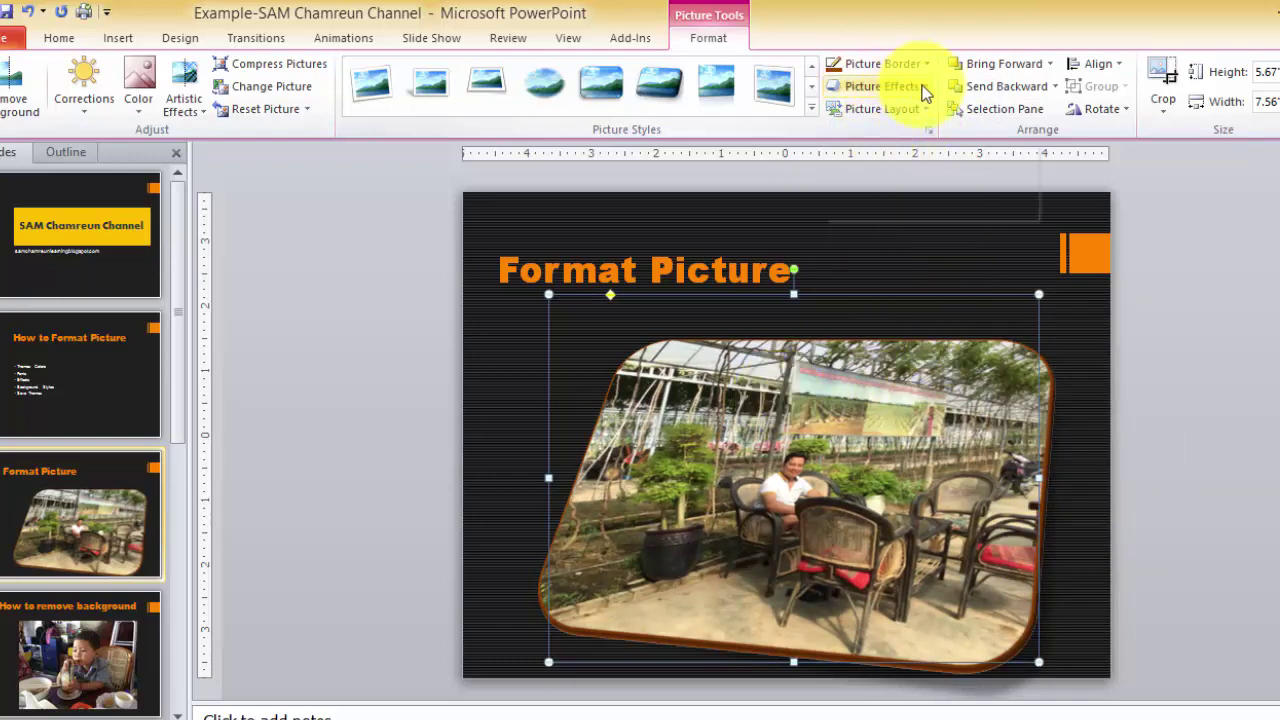
{"action": "left_click", "coordinate": [903, 263]}
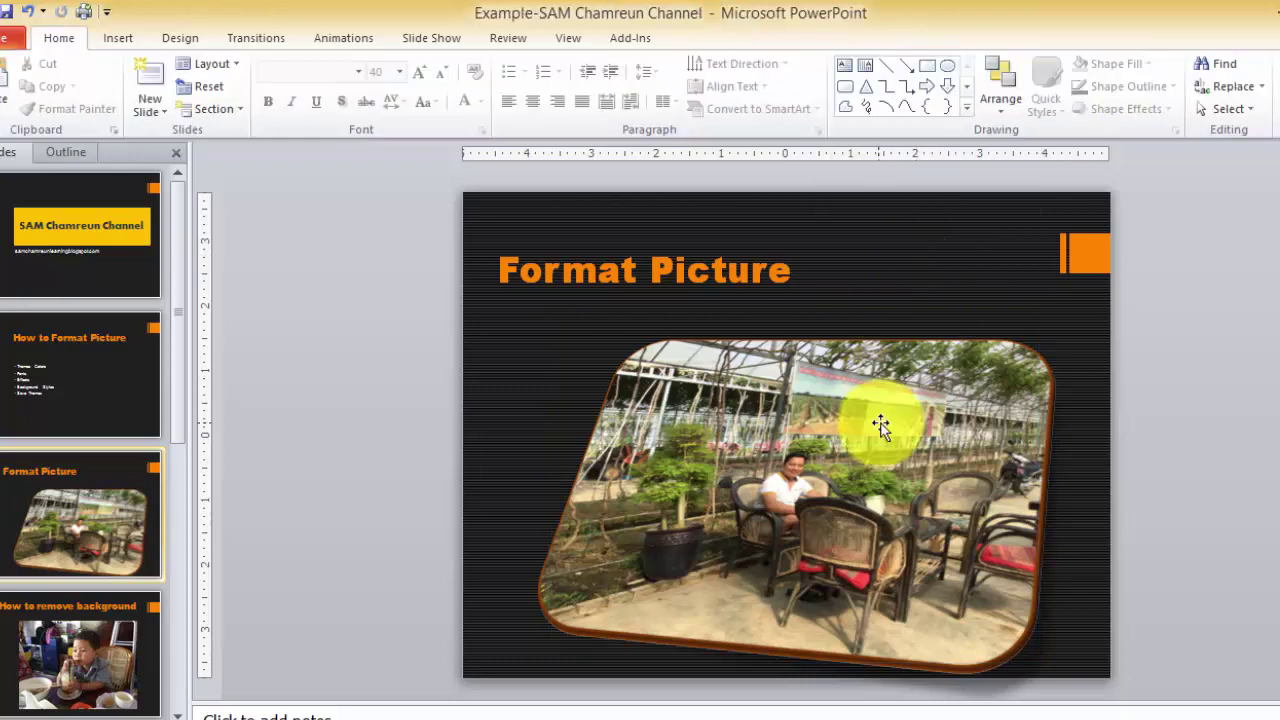
{"action": "left_click", "coordinate": [880, 423]}
{"action": "left_click", "coordinate": [892, 84]}
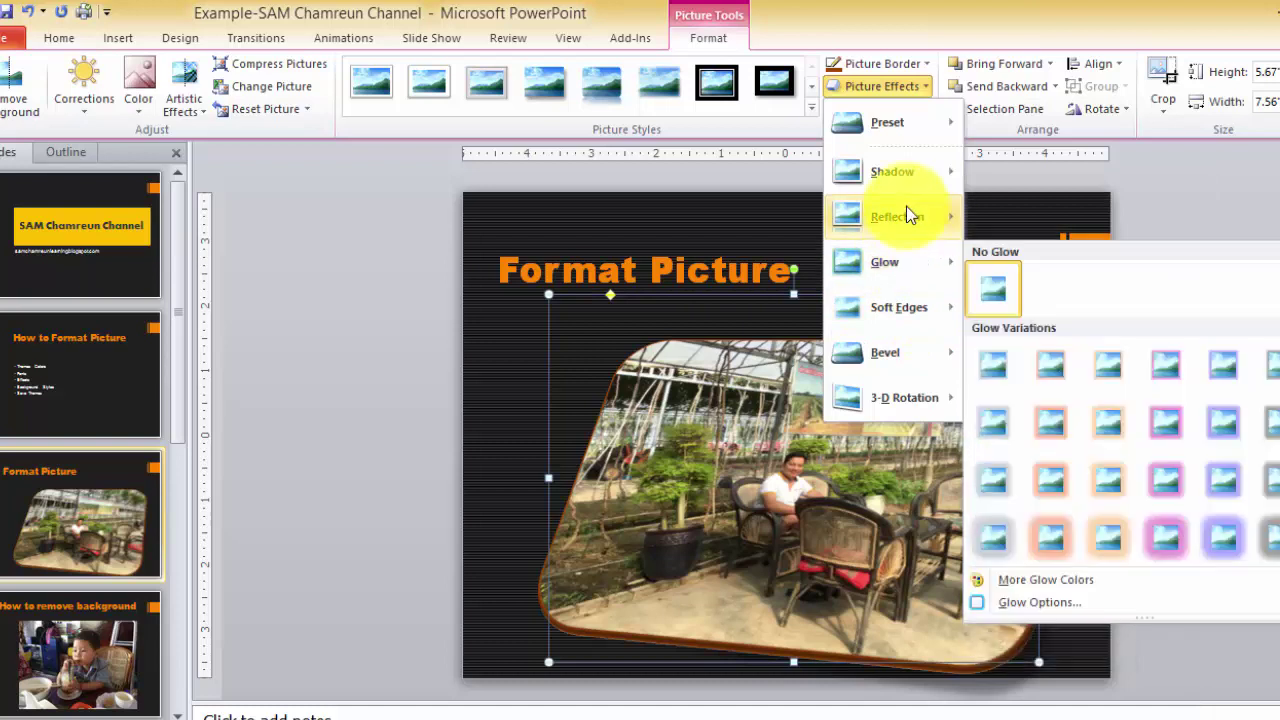
{"action": "mouse_move", "coordinate": [897, 217]}
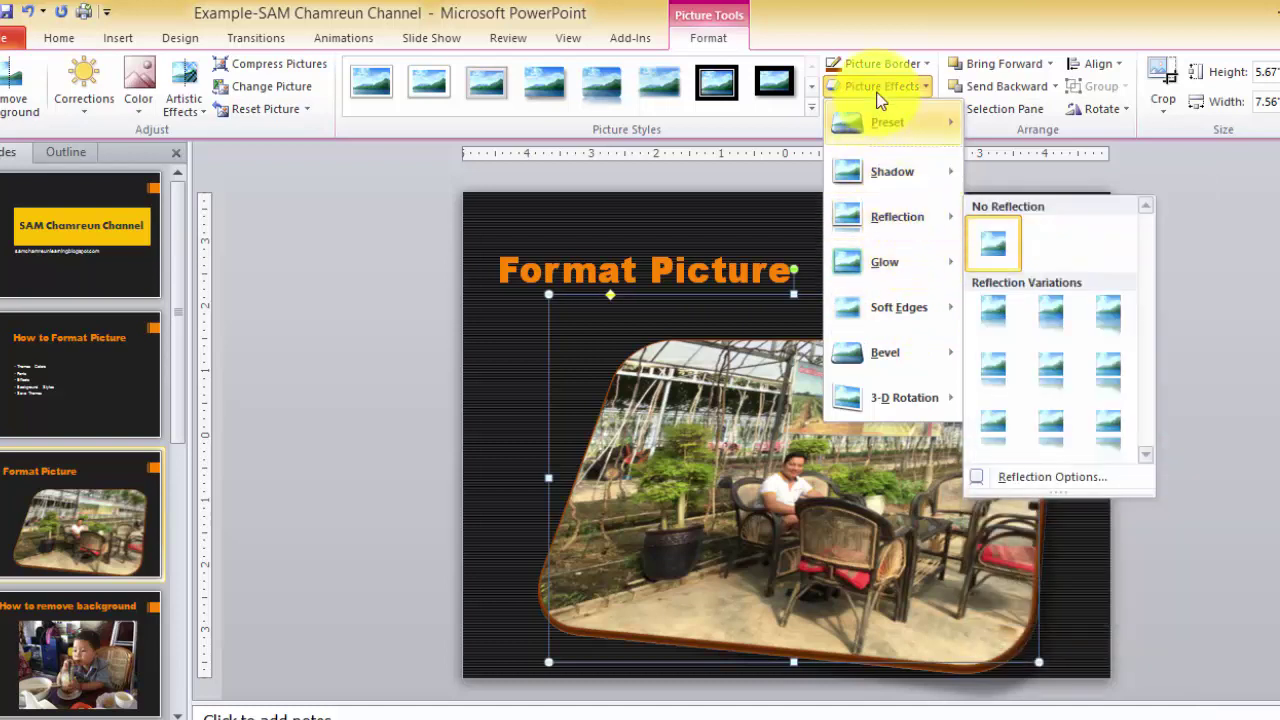
{"action": "left_click", "coordinate": [878, 88]}
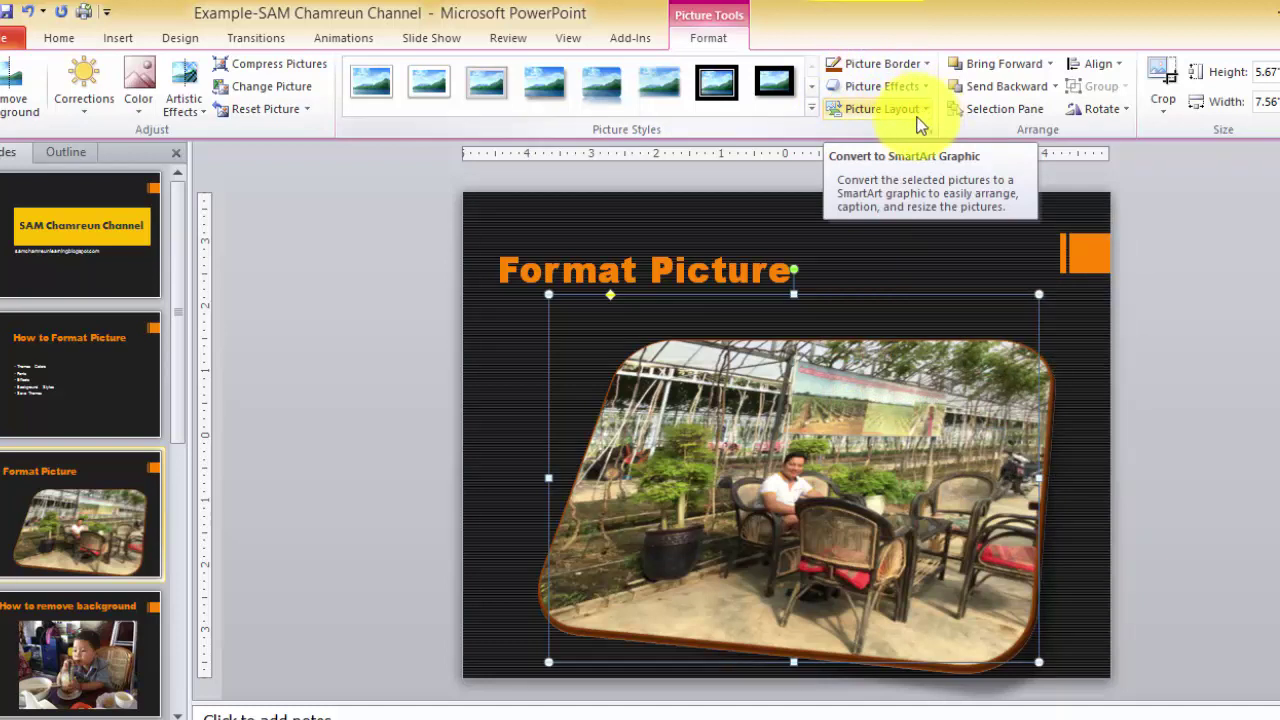
{"action": "left_click", "coordinate": [750, 205]}
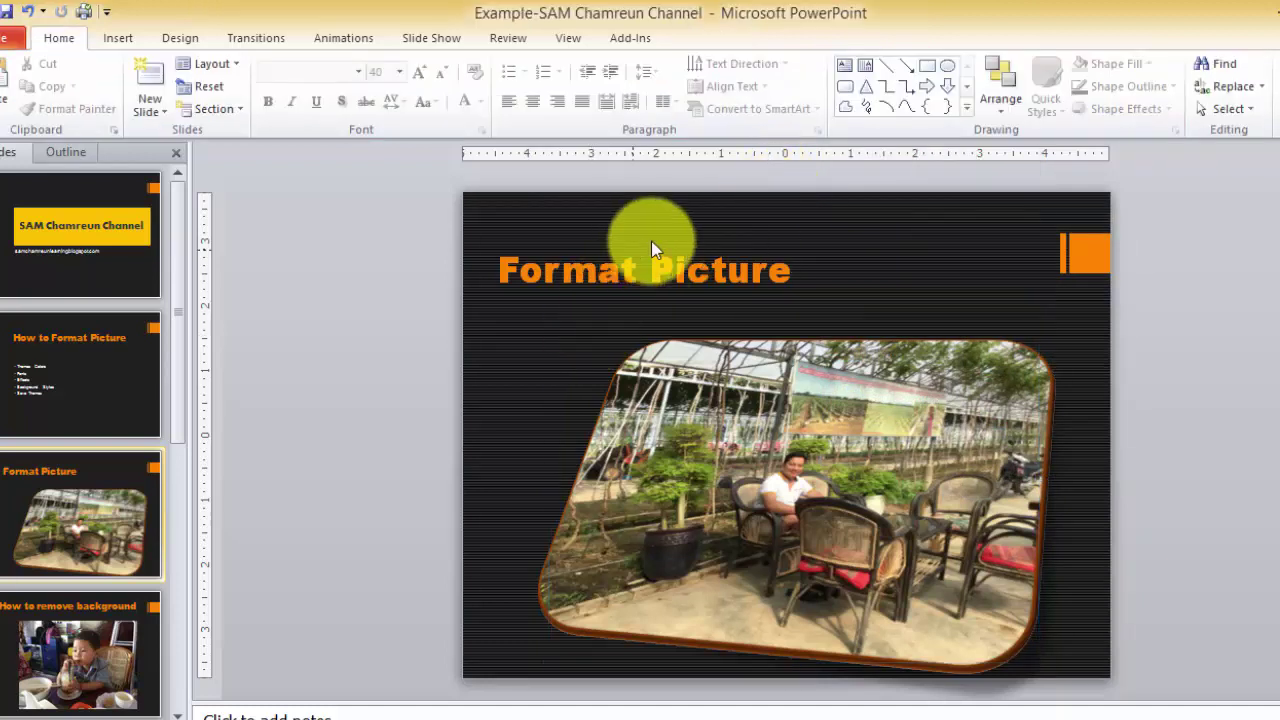
{"action": "left_click", "coordinate": [765, 430]}
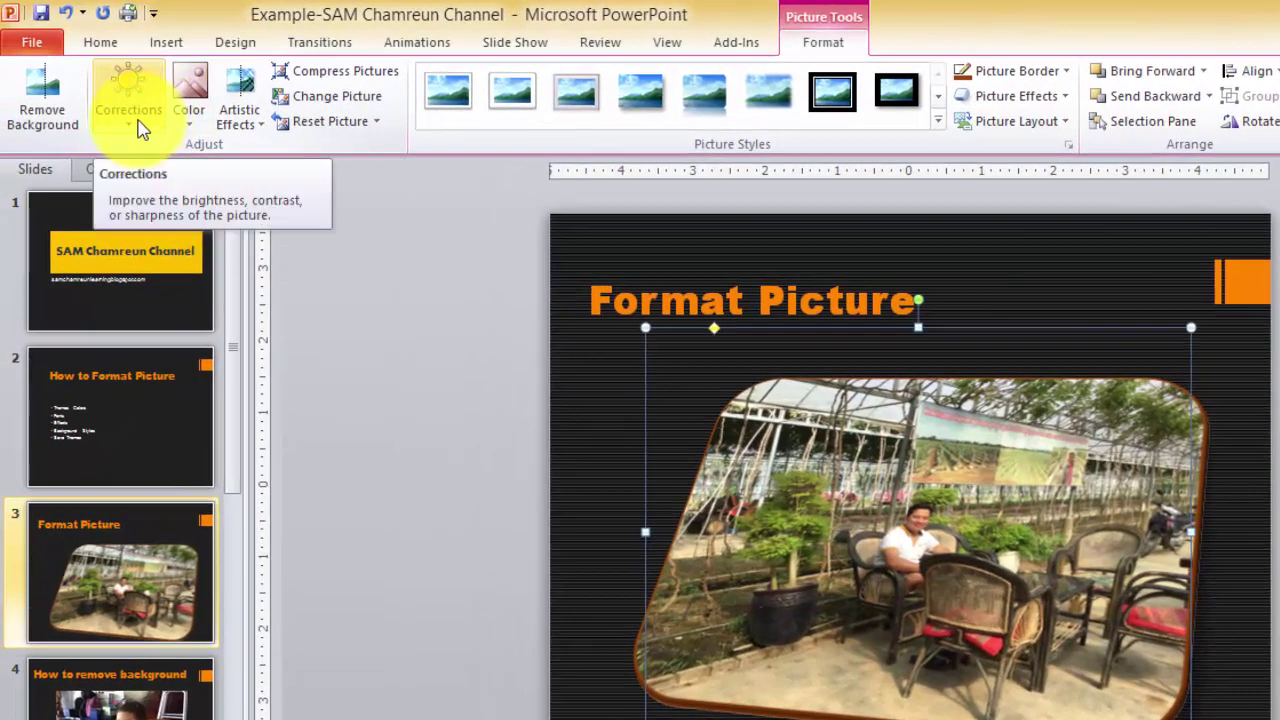
Apply the Brightness +20% Contrast +40% correction to the greenhouse photo.
{"action": "left_click", "coordinate": [138, 122]}
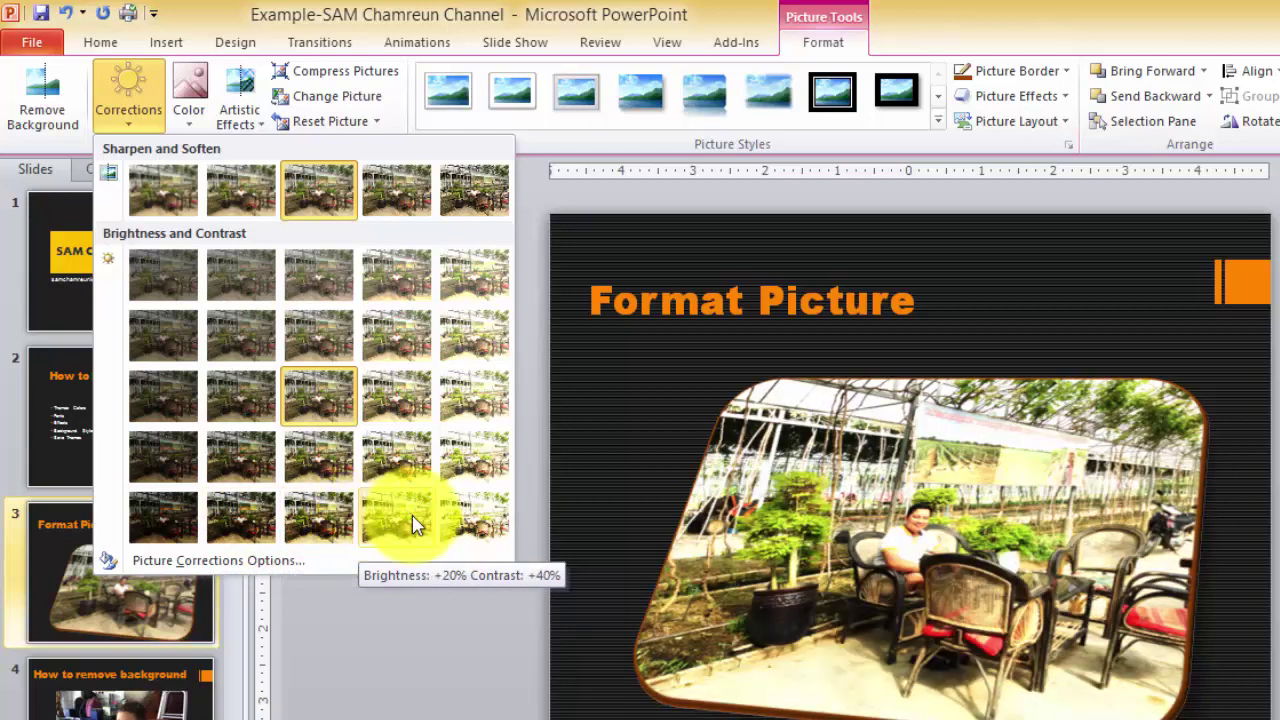
{"action": "left_click", "coordinate": [413, 525]}
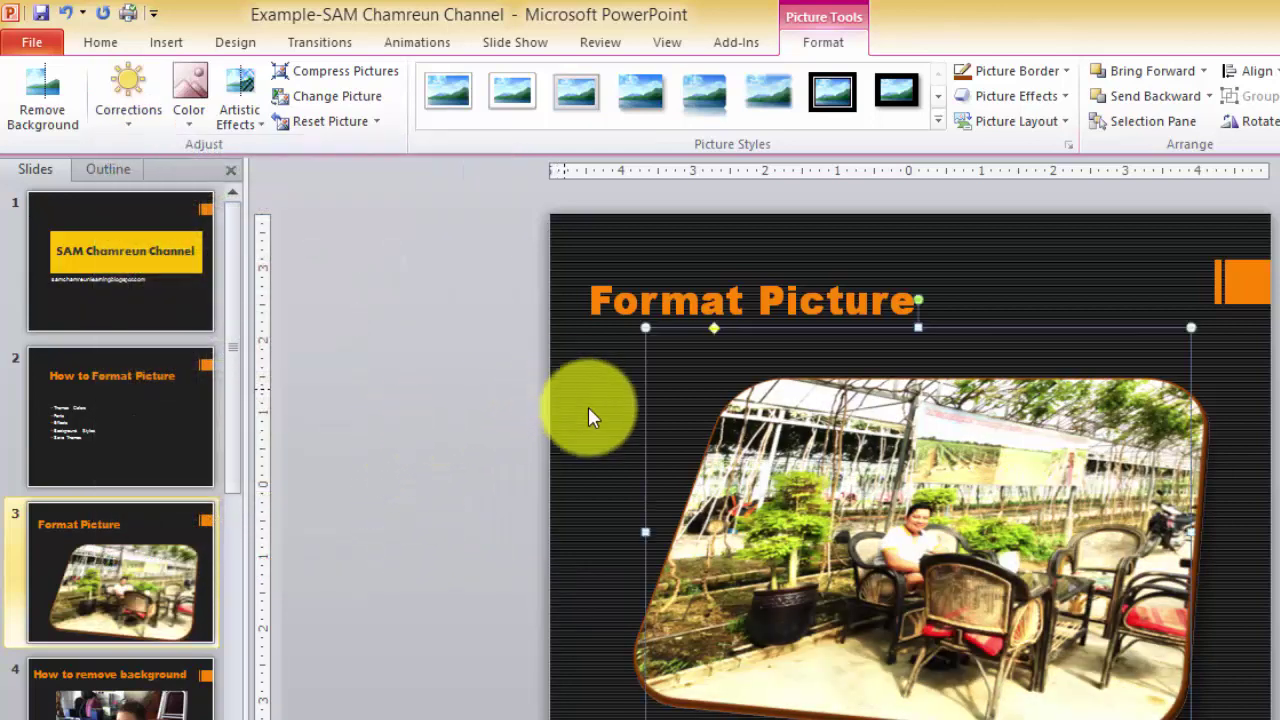
{"action": "left_click", "coordinate": [591, 417]}
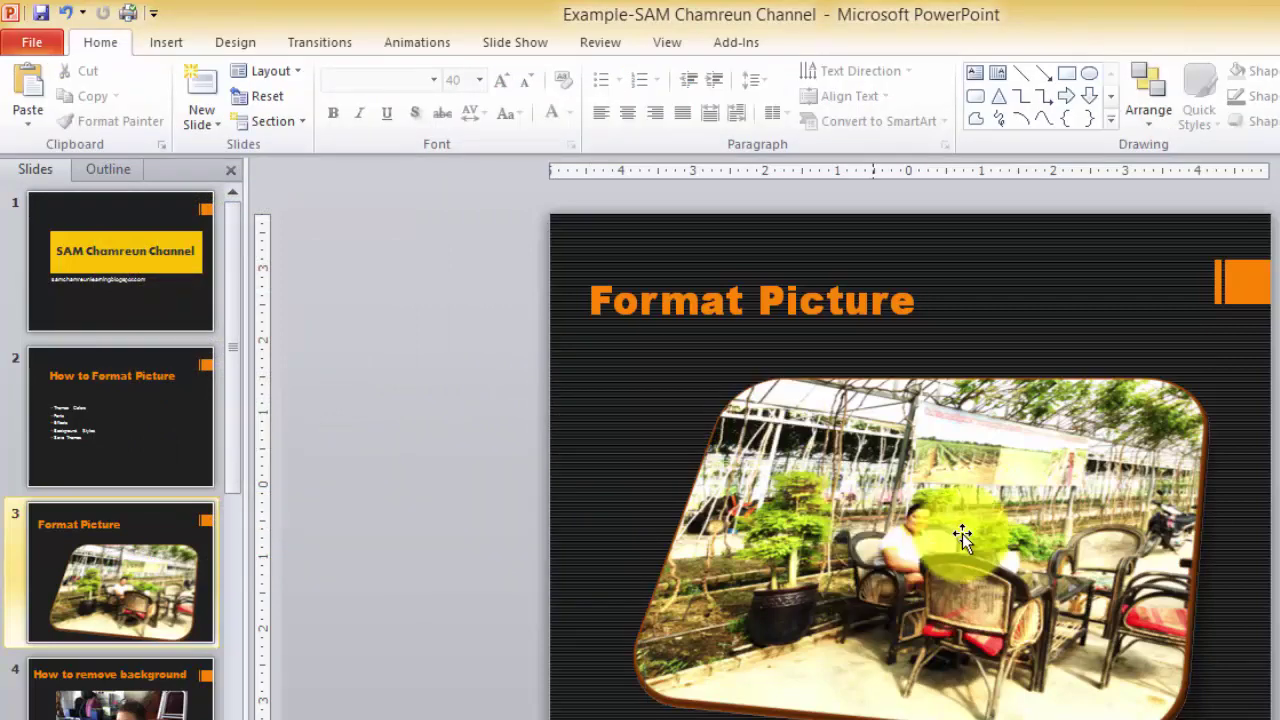
{"action": "scroll", "coordinate": [978, 532], "scroll_direction": "down", "scroll_amount": 1}
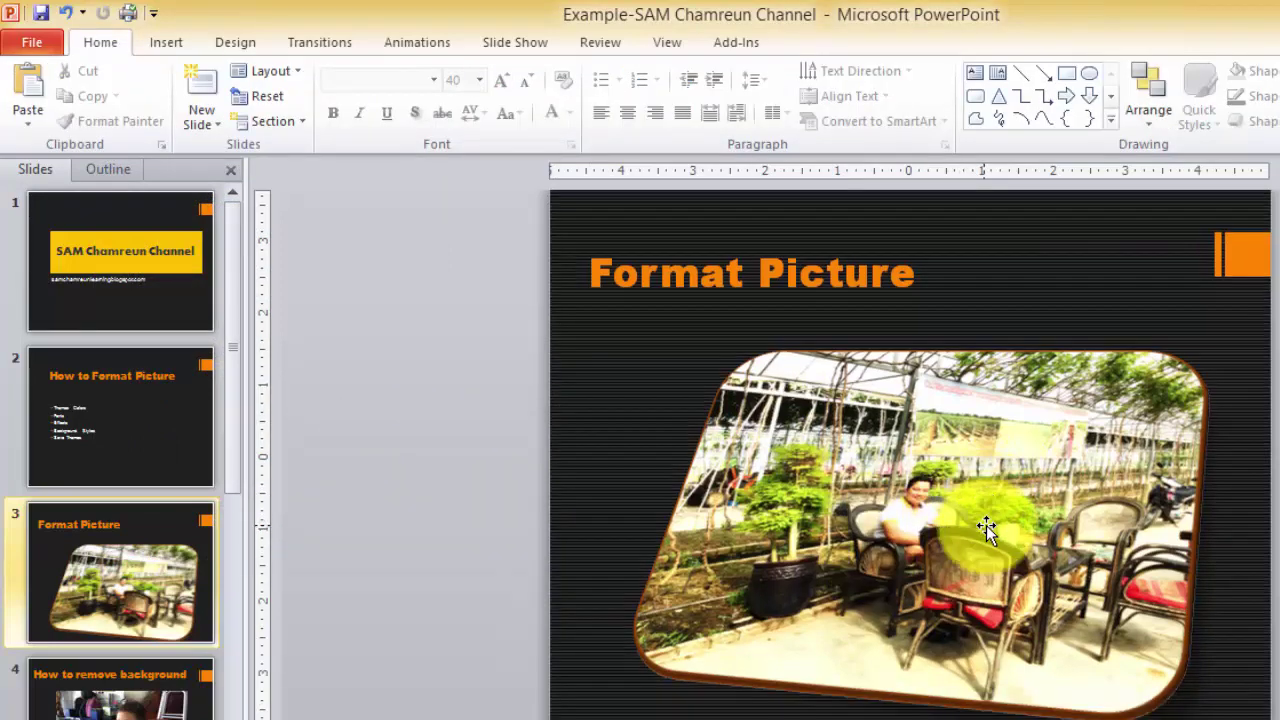
{"action": "scroll", "coordinate": [986, 525], "scroll_direction": "down", "scroll_amount": 3}
{"action": "scroll", "coordinate": [986, 525], "scroll_direction": "down", "scroll_amount": 3}
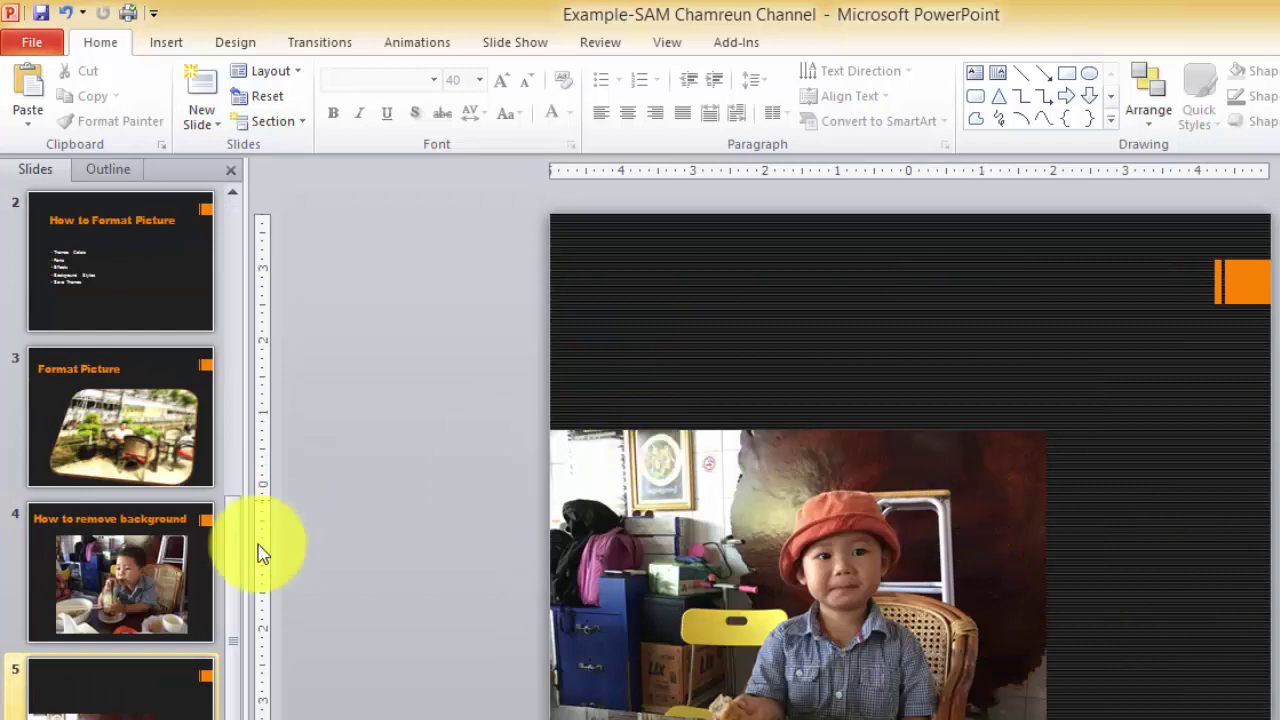
{"action": "left_click", "coordinate": [177, 575]}
{"action": "left_click", "coordinate": [1000, 510]}
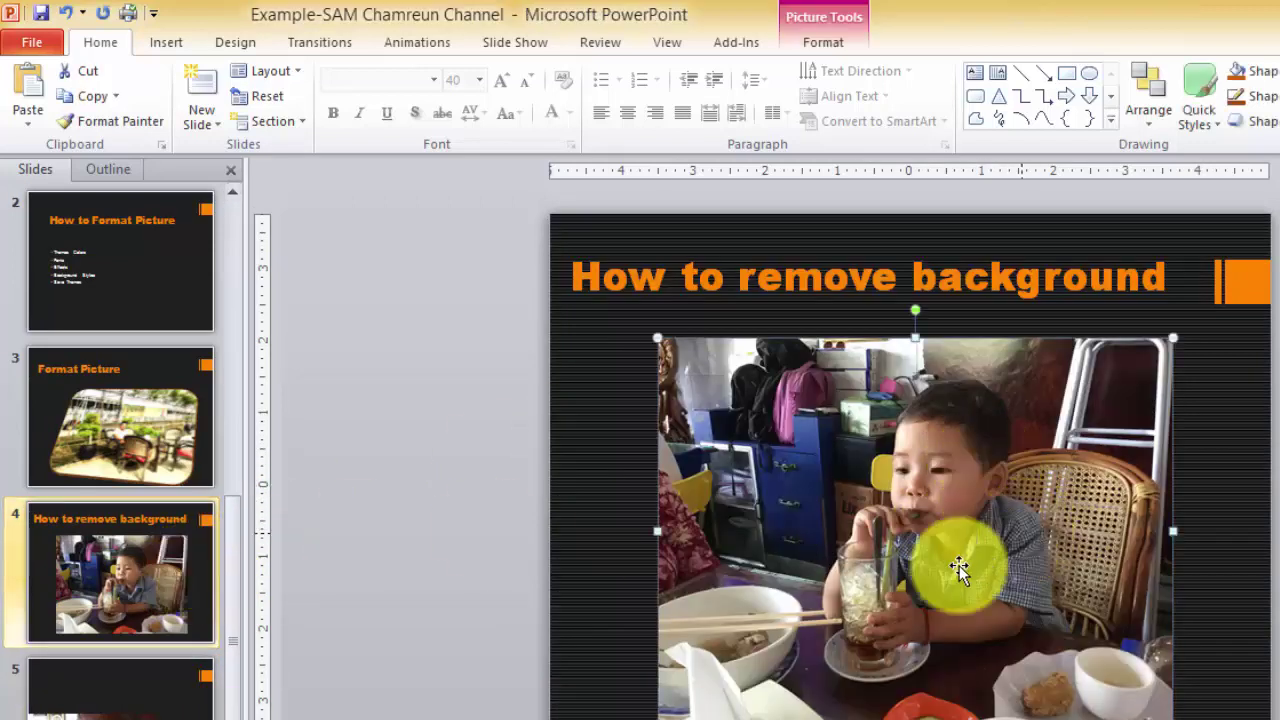
{"action": "left_click", "coordinate": [820, 15]}
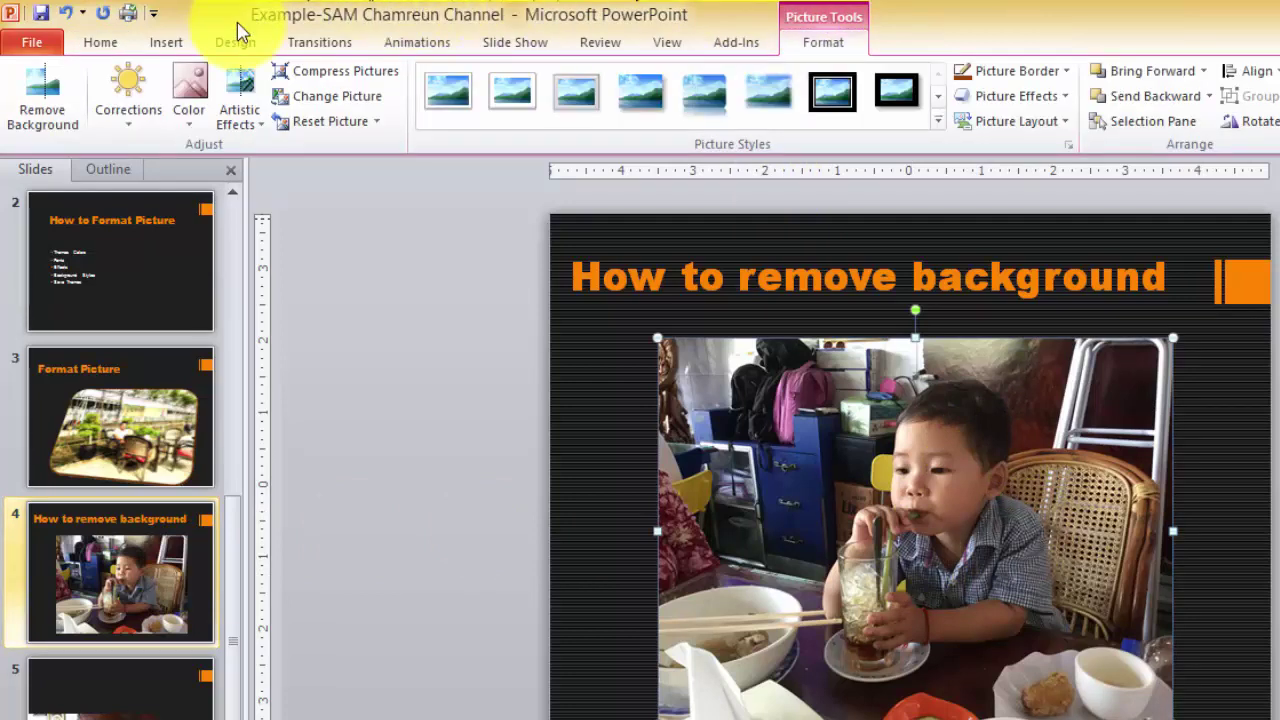
{"action": "left_click", "coordinate": [251, 127]}
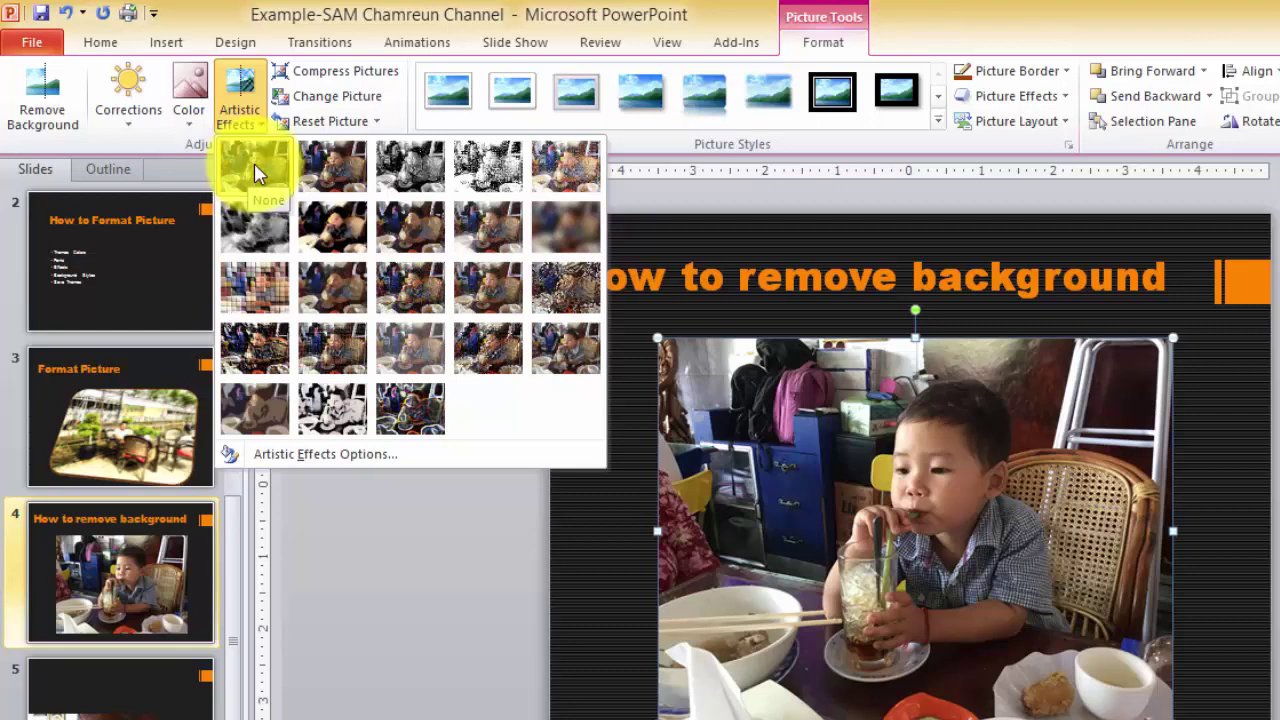
{"action": "left_click", "coordinate": [328, 168]}
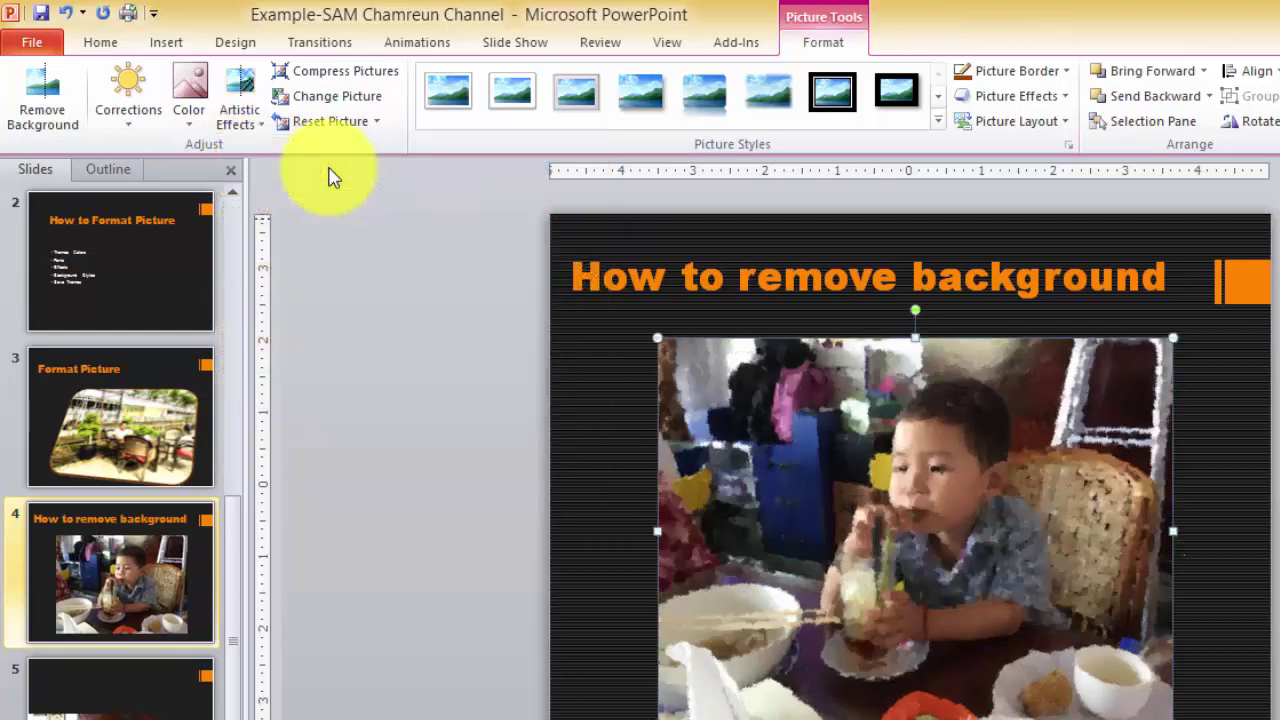
{"action": "left_click", "coordinate": [250, 120]}
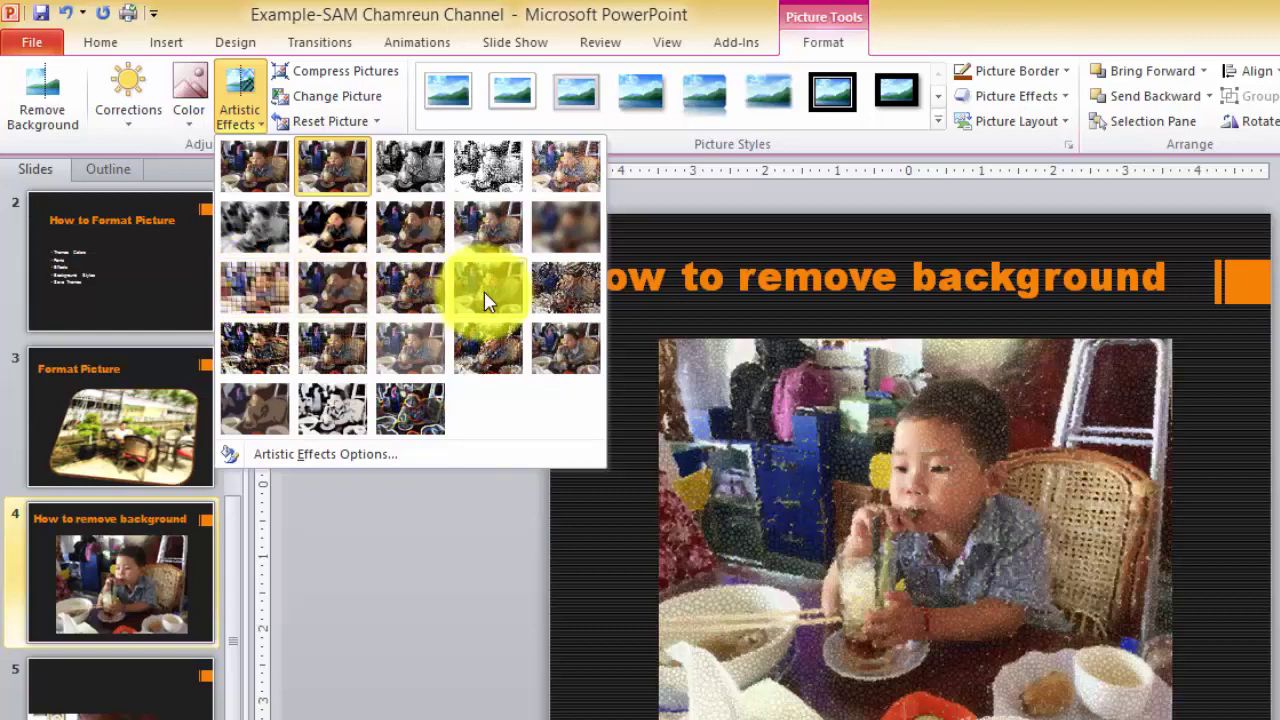
{"action": "left_click", "coordinate": [487, 302]}
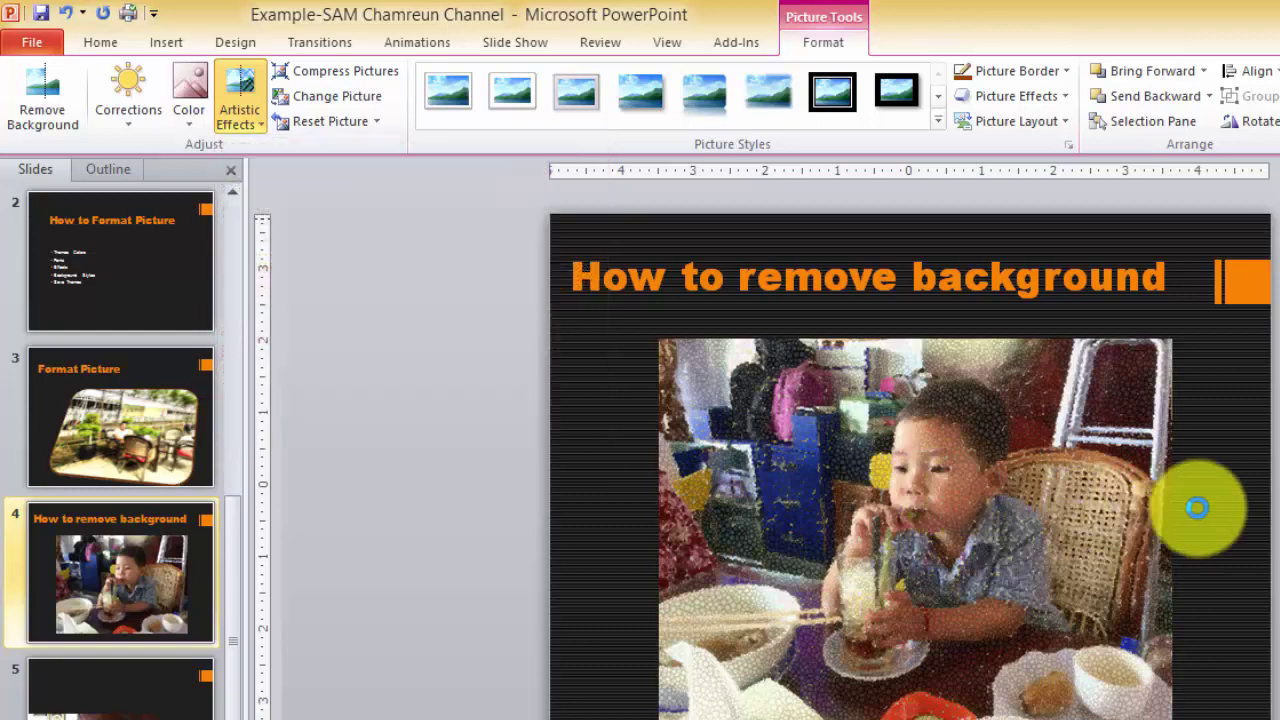
{"action": "left_click", "coordinate": [1204, 504]}
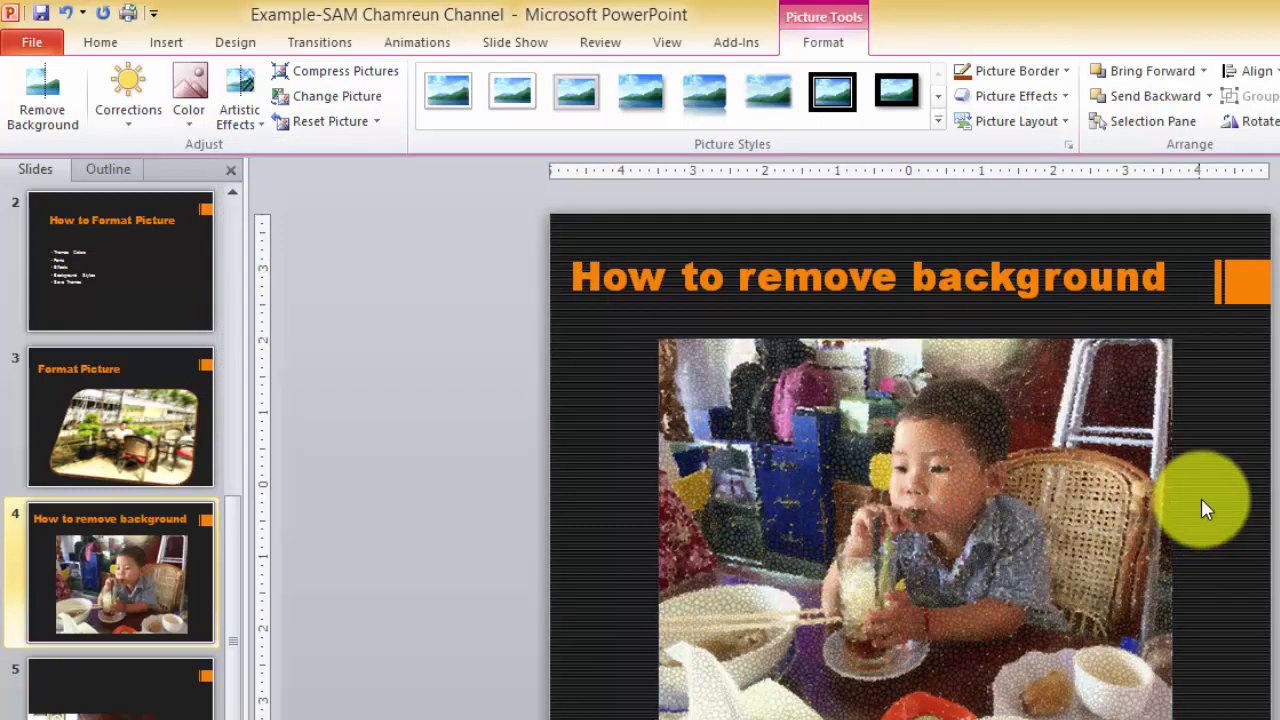
{"action": "left_click", "coordinate": [957, 532]}
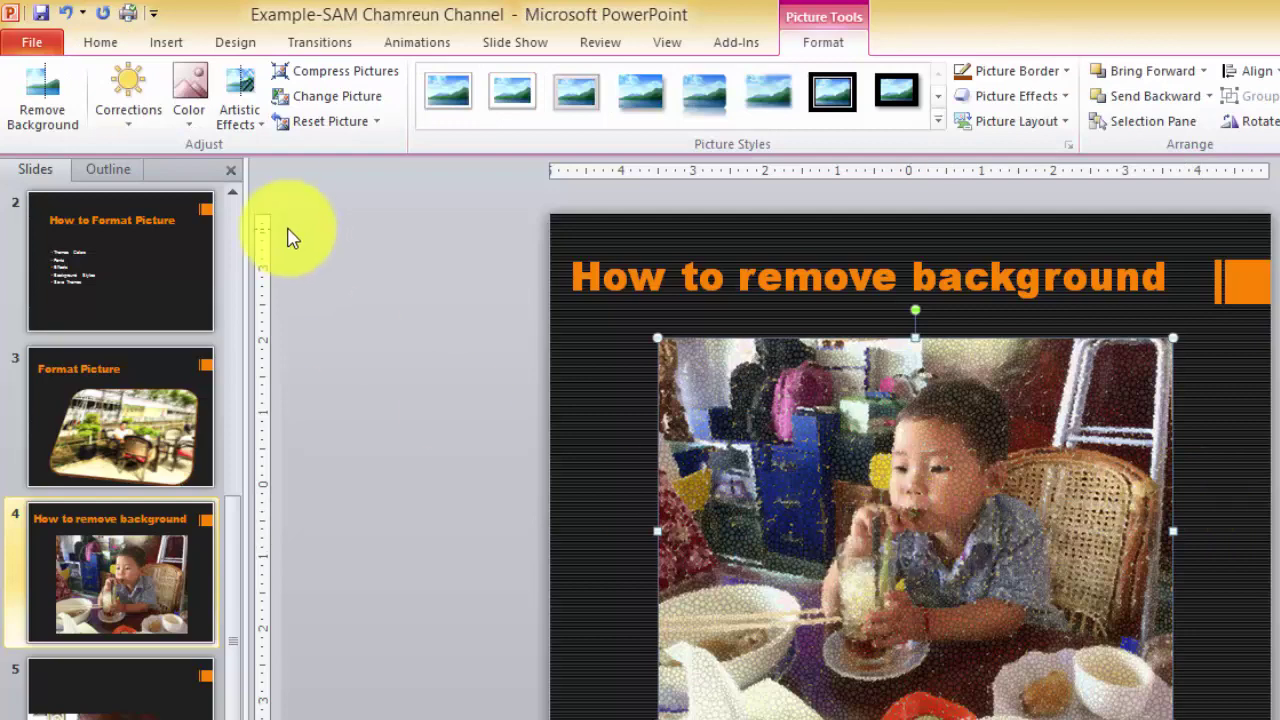
{"action": "scroll", "coordinate": [837, 470], "scroll_direction": "up", "scroll_amount": 1}
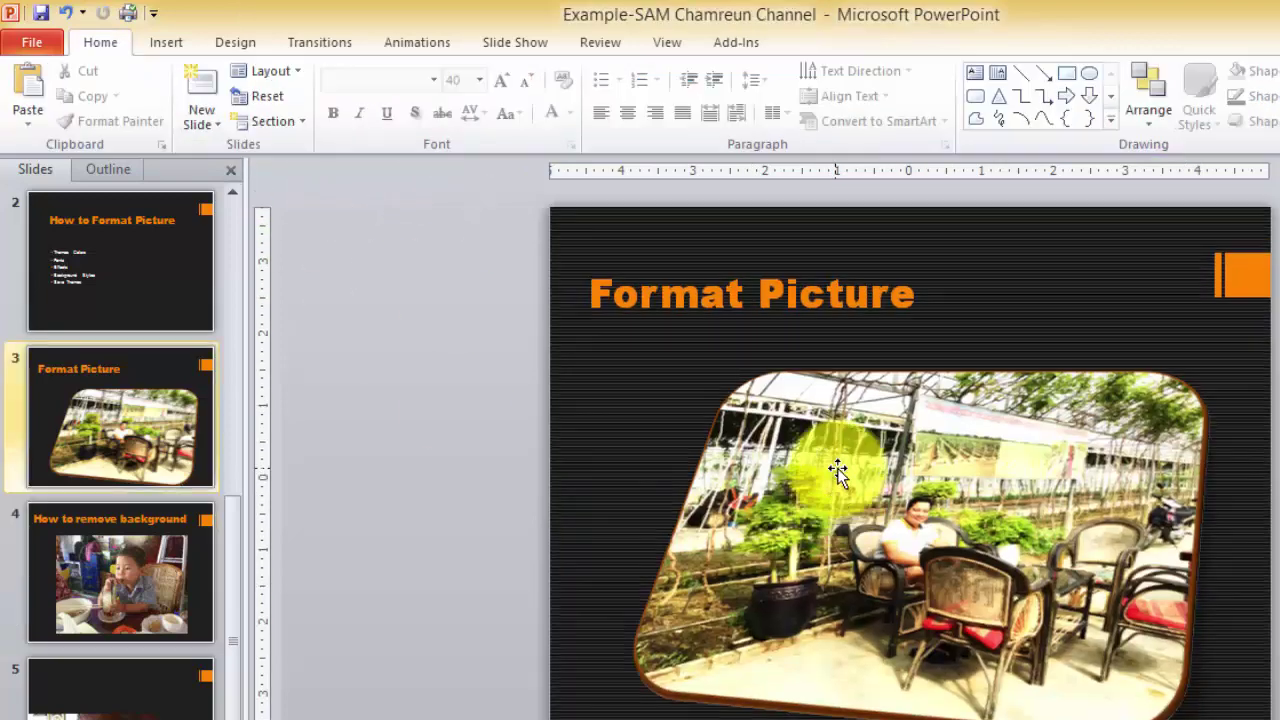
{"action": "scroll", "coordinate": [837, 470], "scroll_direction": "down", "scroll_amount": 1}
{"action": "left_click", "coordinate": [859, 503]}
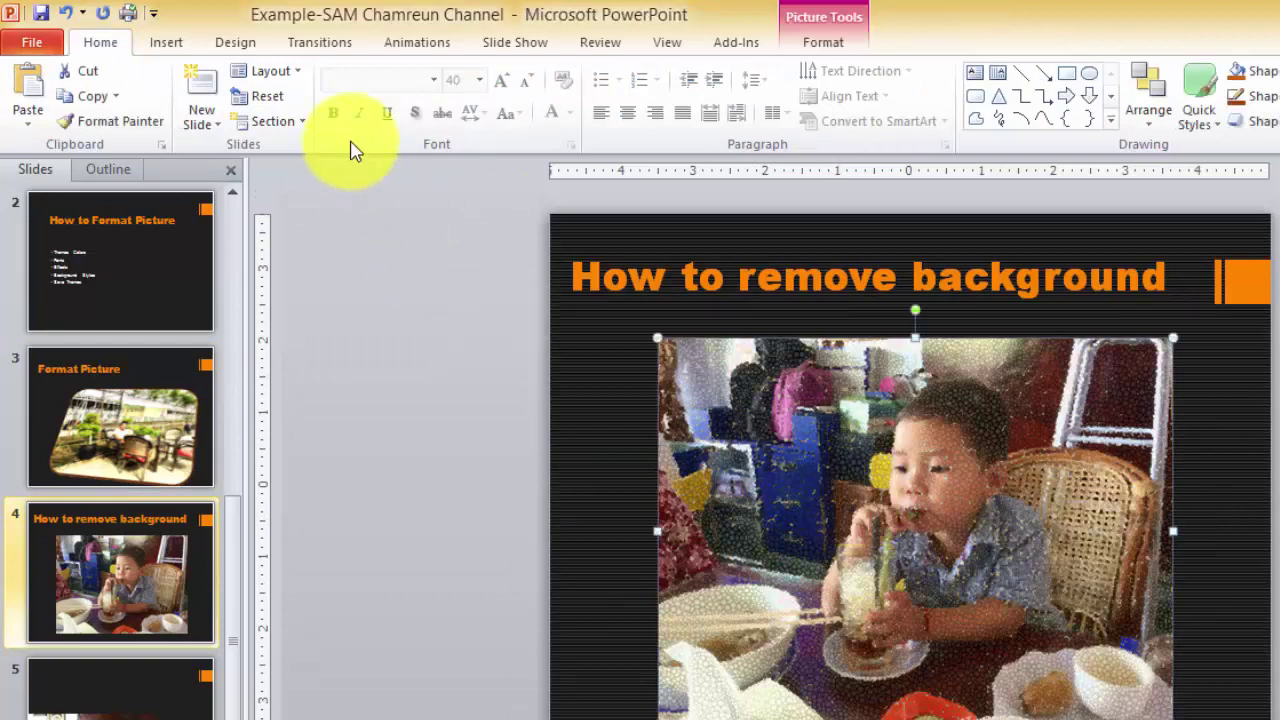
{"action": "left_click", "coordinate": [837, 28]}
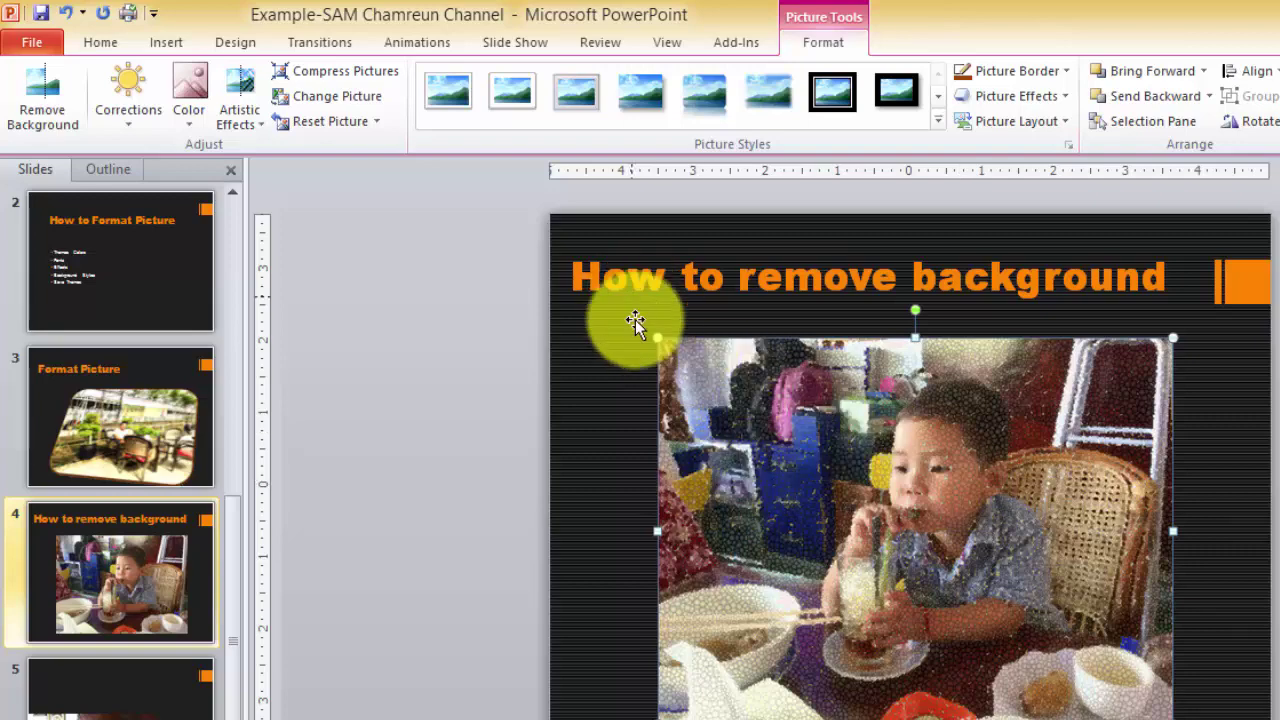
{"action": "left_click", "coordinate": [366, 78]}
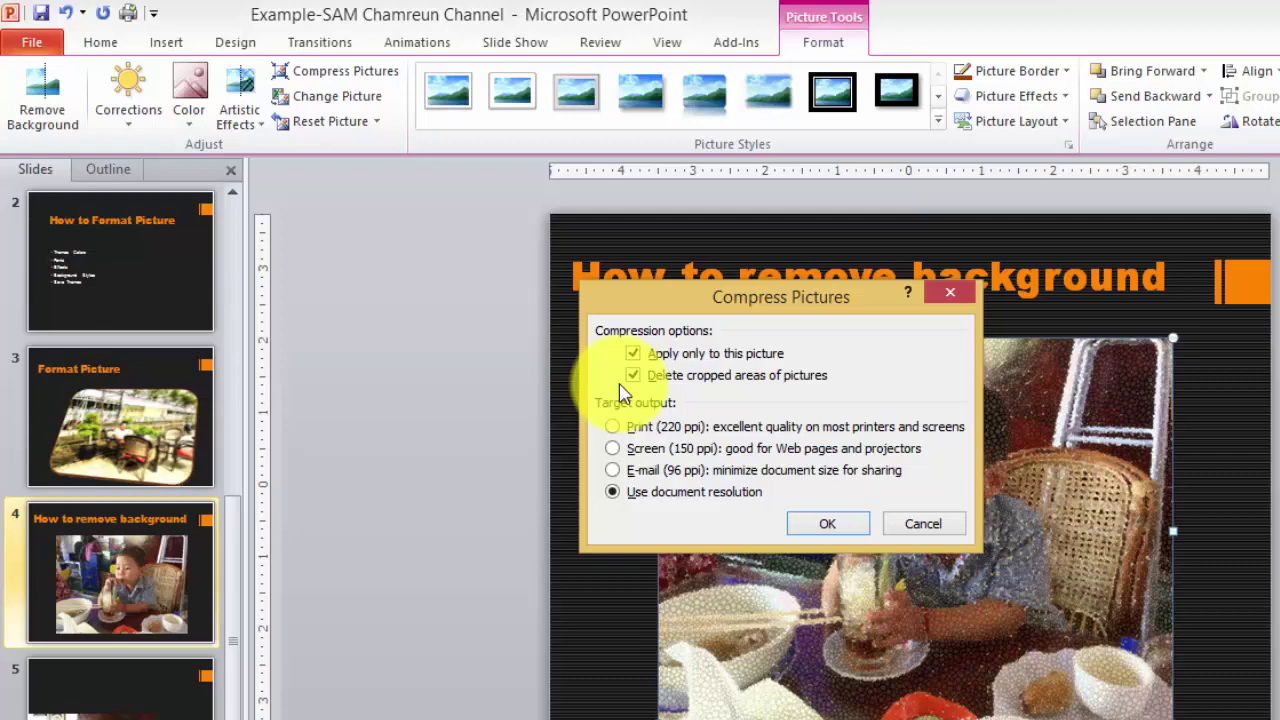
{"action": "left_click", "coordinate": [832, 523]}
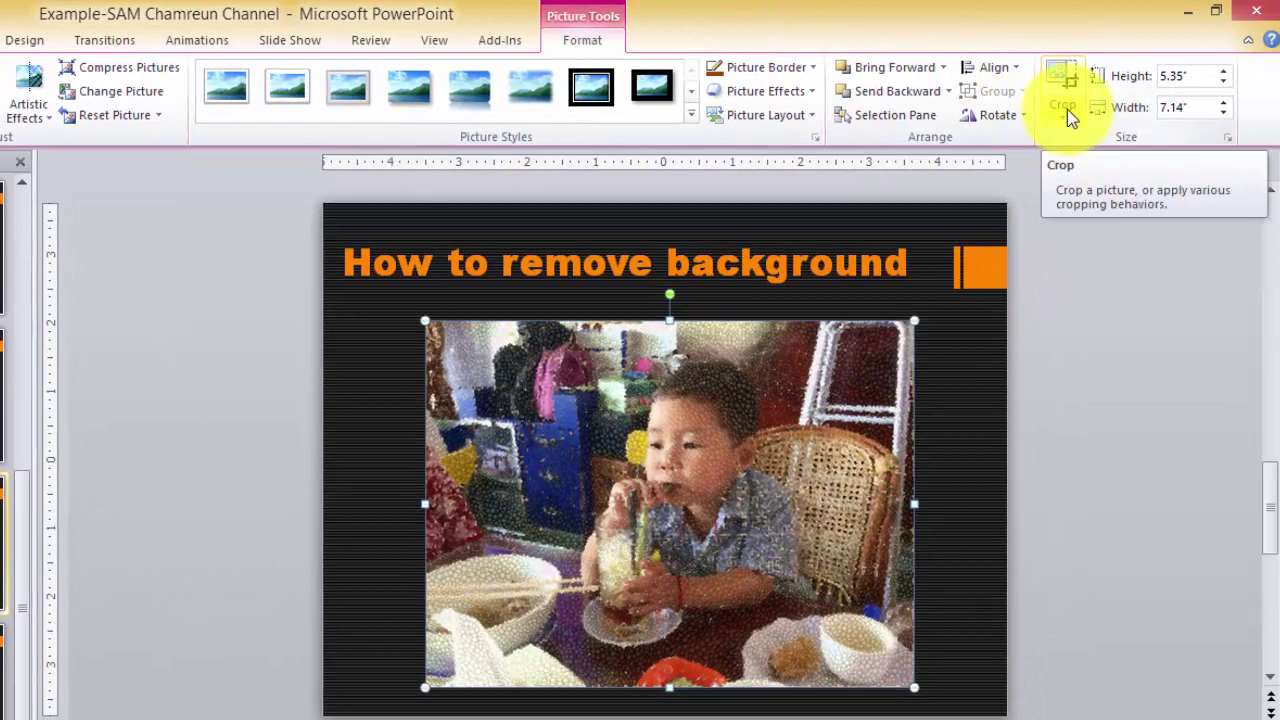
Crop the child photo's right, left and bottom edges to 5.75 by 4.96 inches and shift it slightly left.
{"action": "left_click", "coordinate": [1062, 80]}
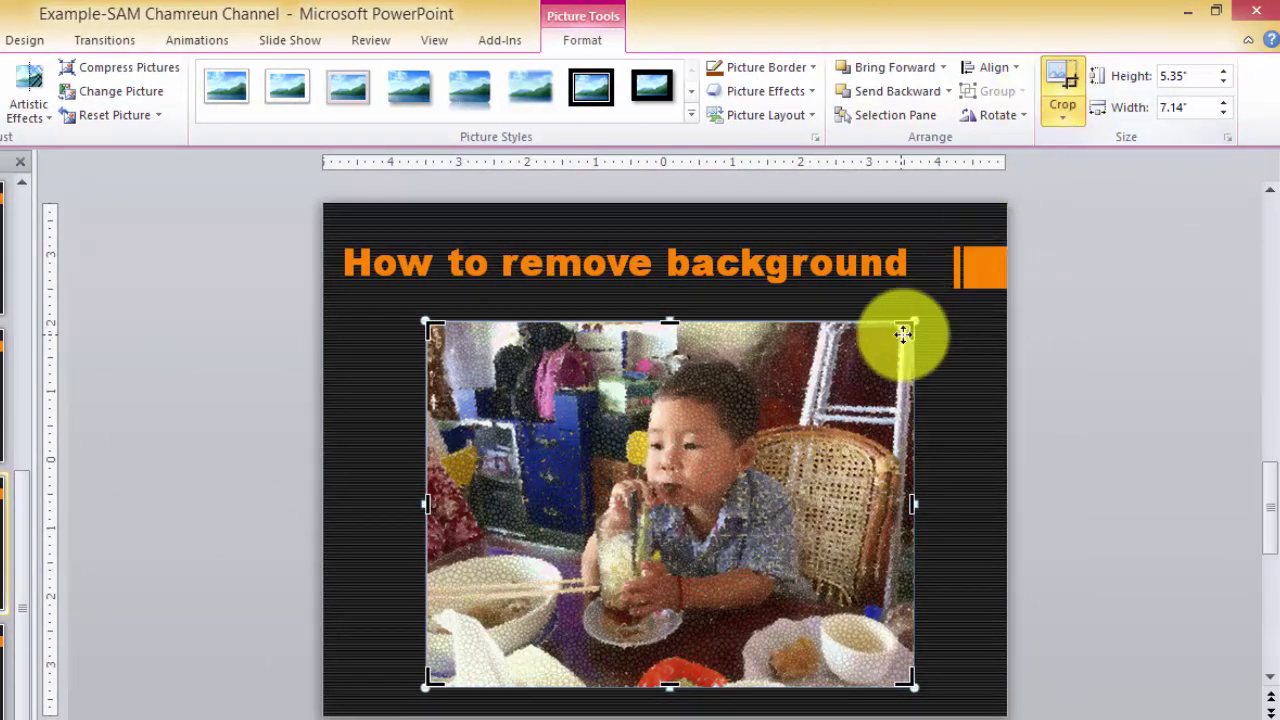
{"action": "left_click_drag", "start_coordinate": [913, 323], "coordinate": [900, 326]}
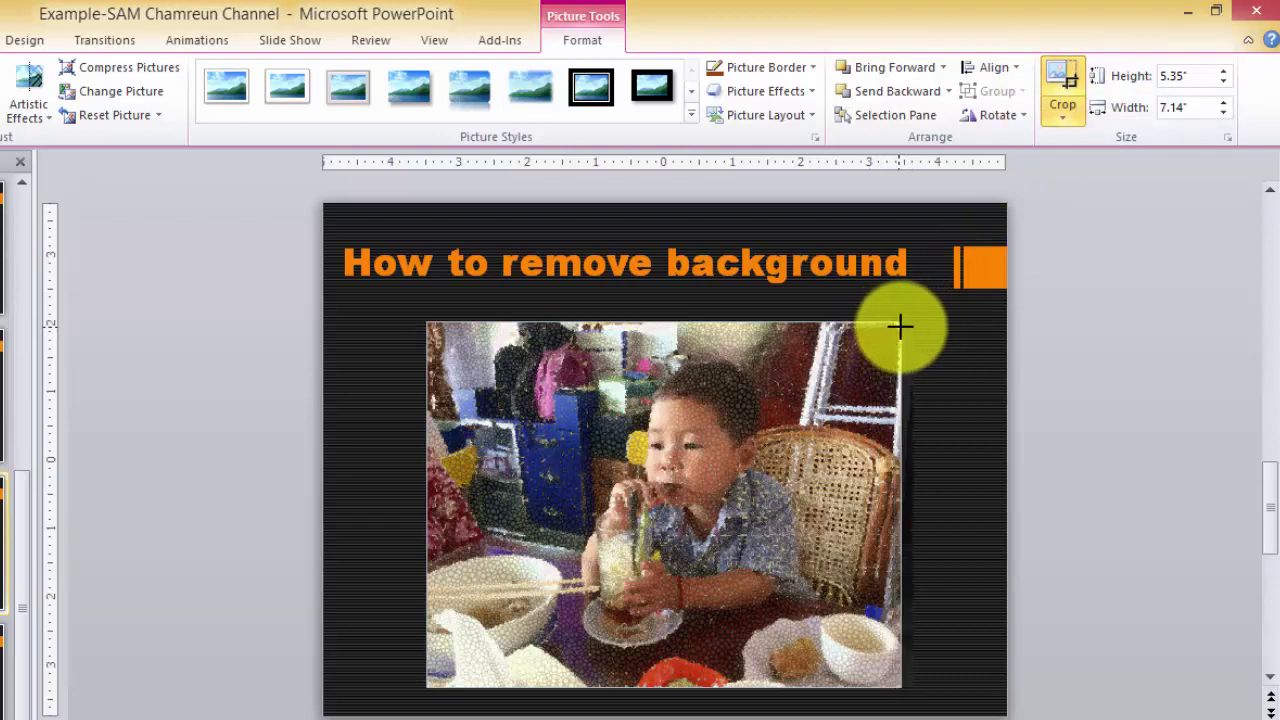
{"action": "mouse_move", "coordinate": [427, 503]}
{"action": "left_mouse_down"}
{"action": "mouse_move", "coordinate": [566, 512]}
{"action": "mouse_move", "coordinate": [508, 508]}
{"action": "left_mouse_up"}
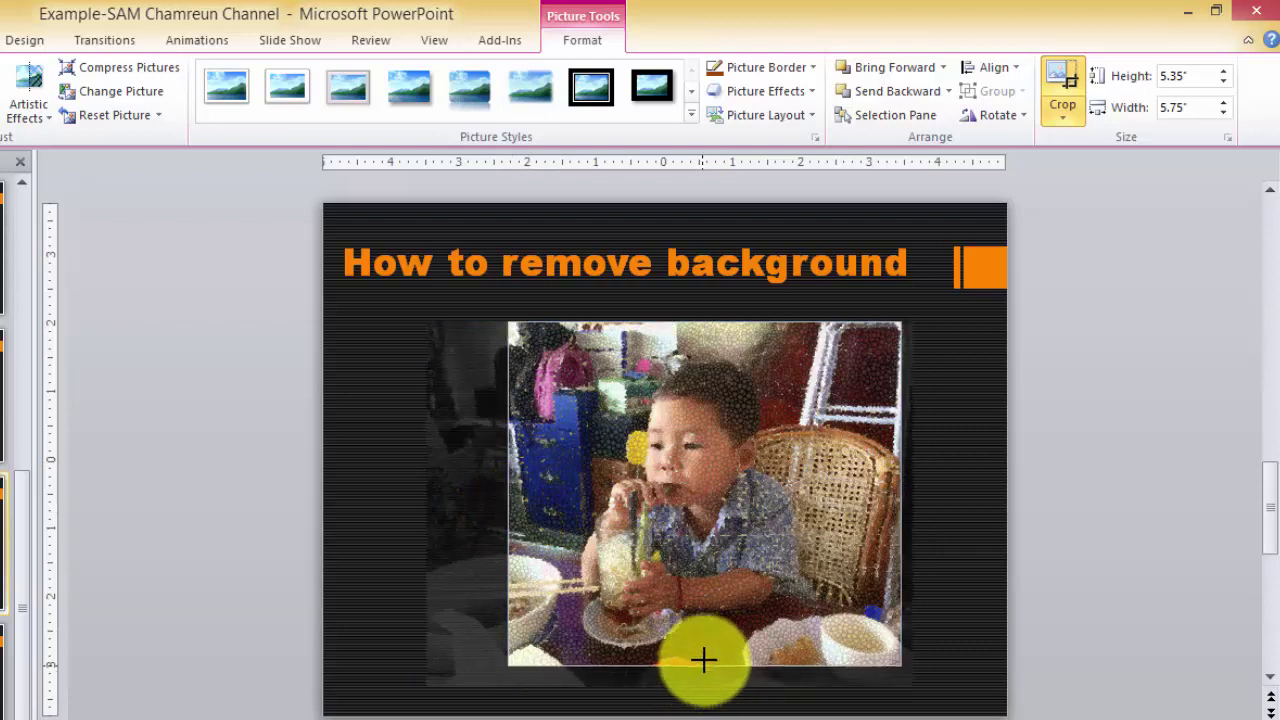
{"action": "left_click_drag", "start_coordinate": [703, 685], "coordinate": [704, 659]}
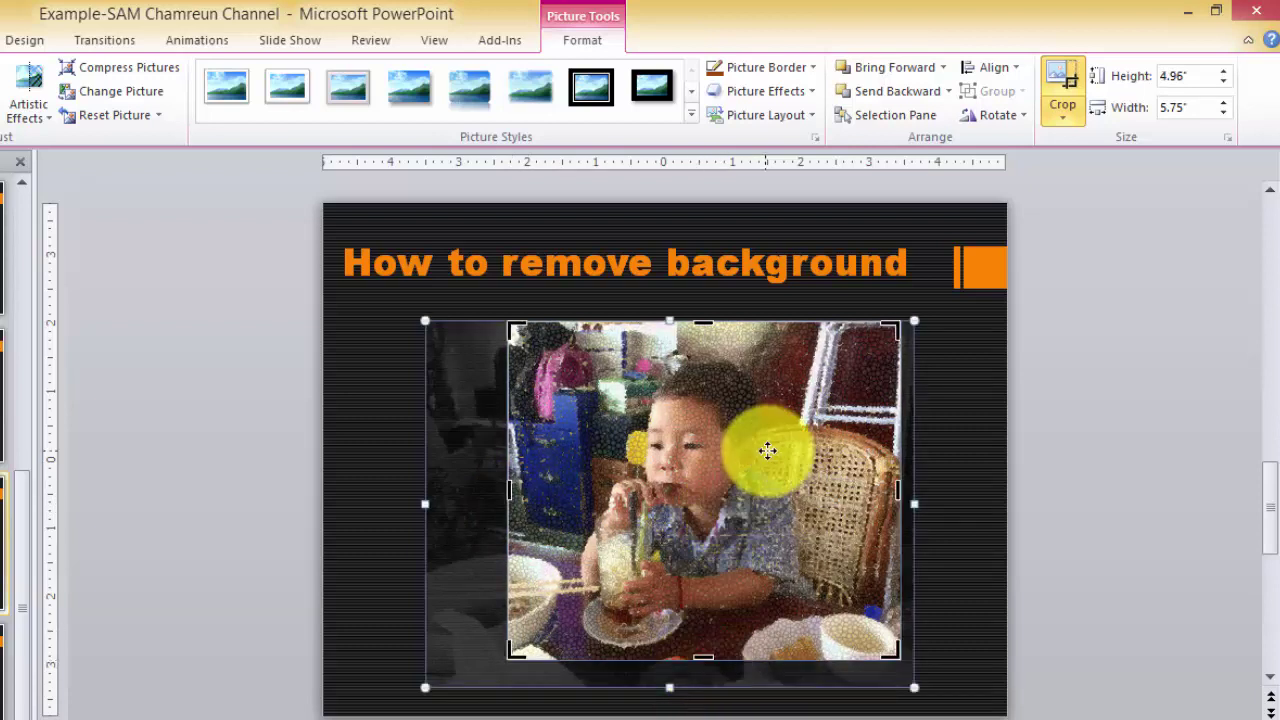
{"action": "left_click", "coordinate": [1065, 80]}
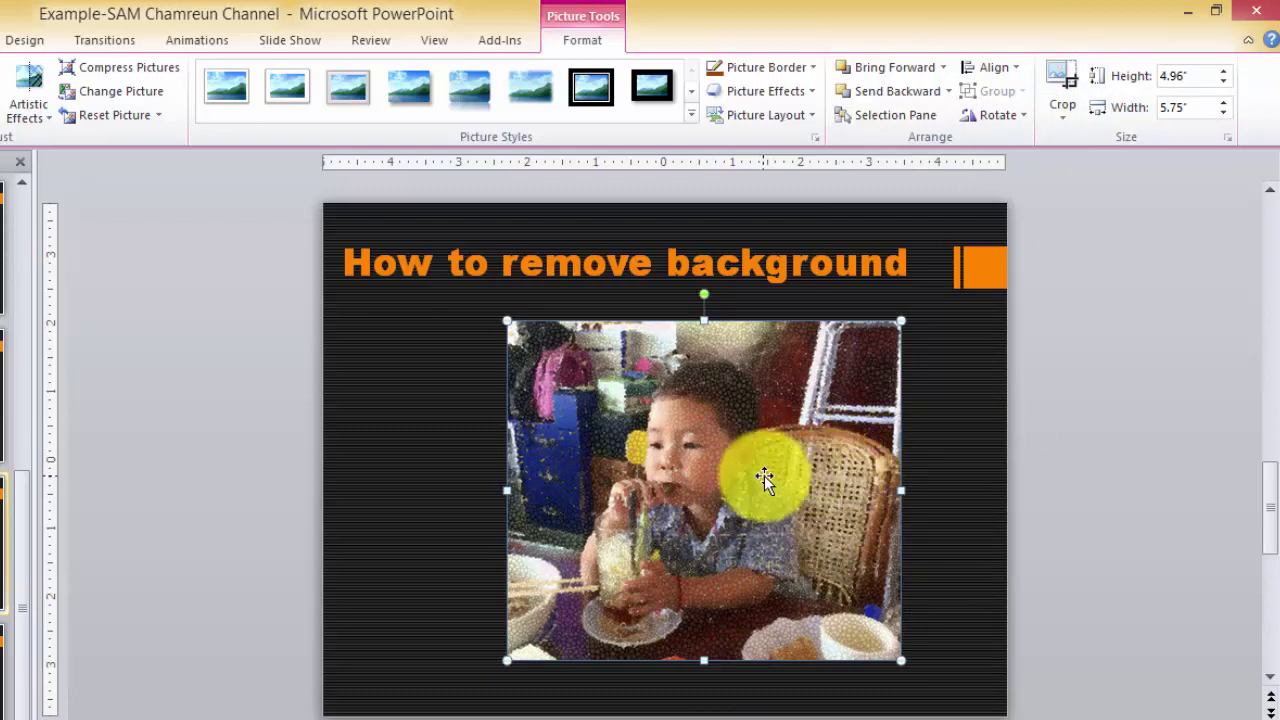
{"action": "left_click_drag", "start_coordinate": [760, 466], "coordinate": [736, 466]}
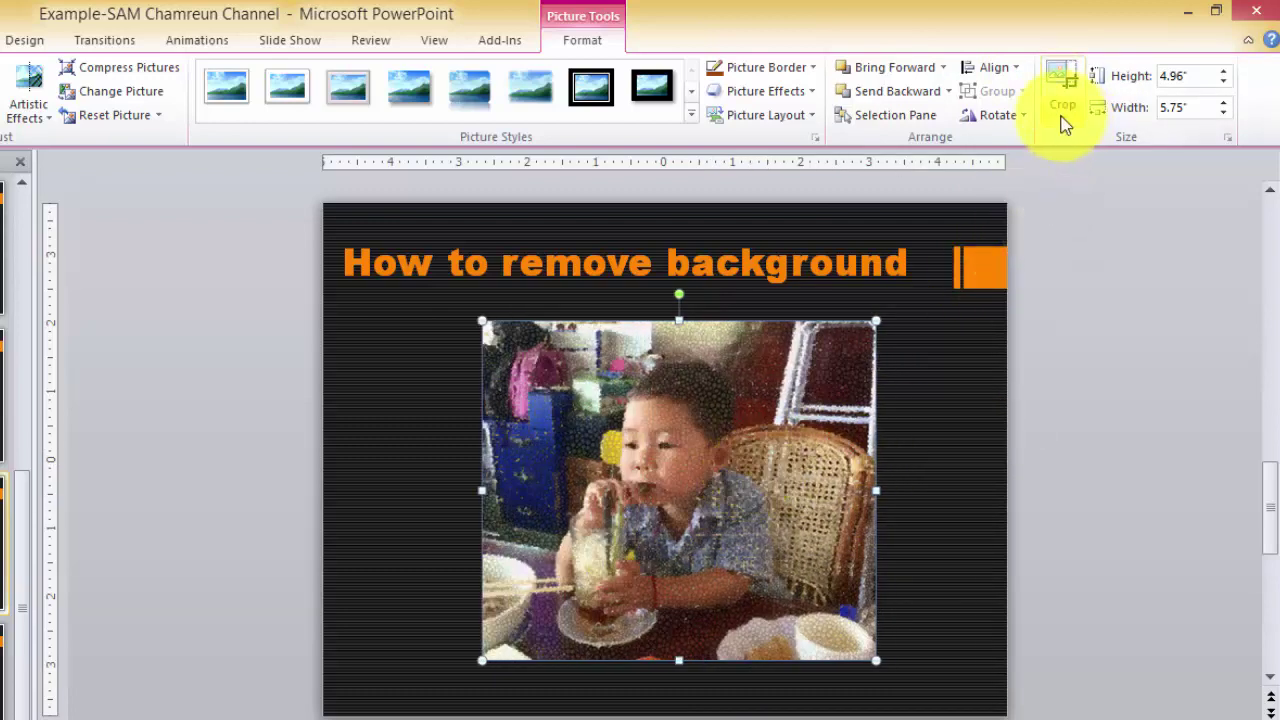
{"action": "left_click", "coordinate": [1063, 105]}
{"action": "mouse_move", "coordinate": [1117, 165]}
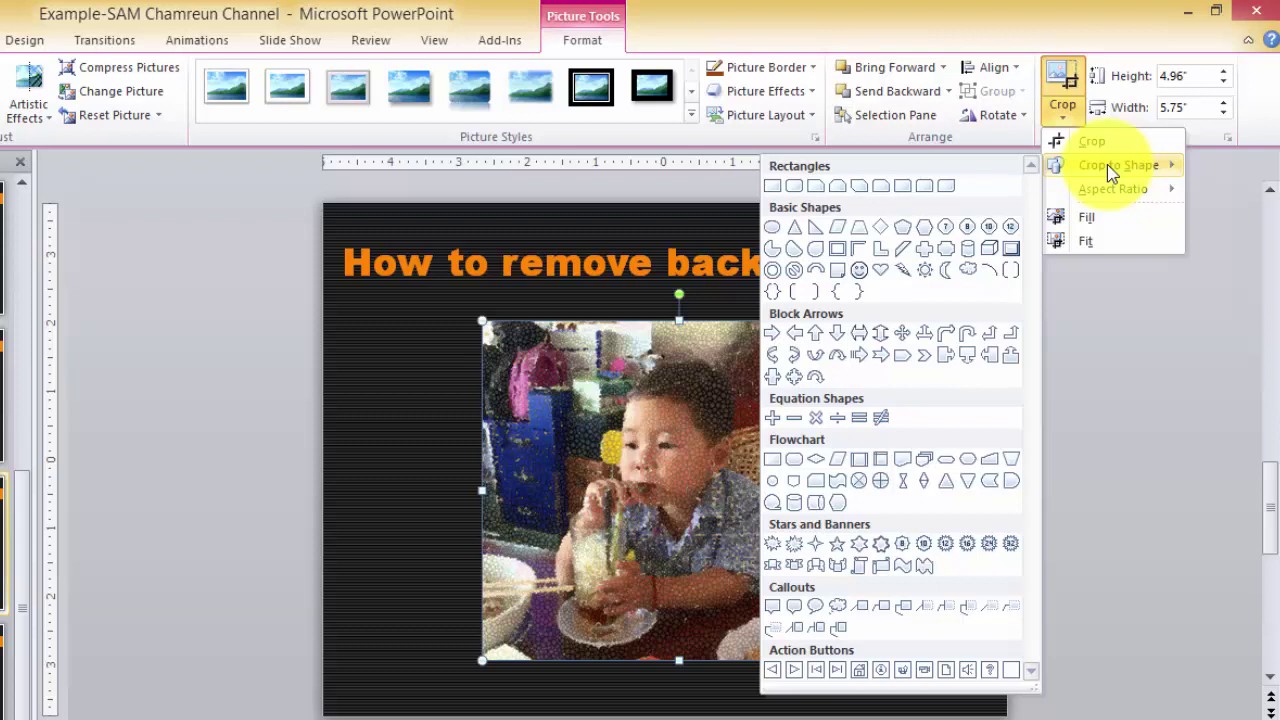
Crop the child photo to a Regular Pentagon and enlarge it to about 5.54 by 6.42 inches.
{"action": "left_click", "coordinate": [905, 232]}
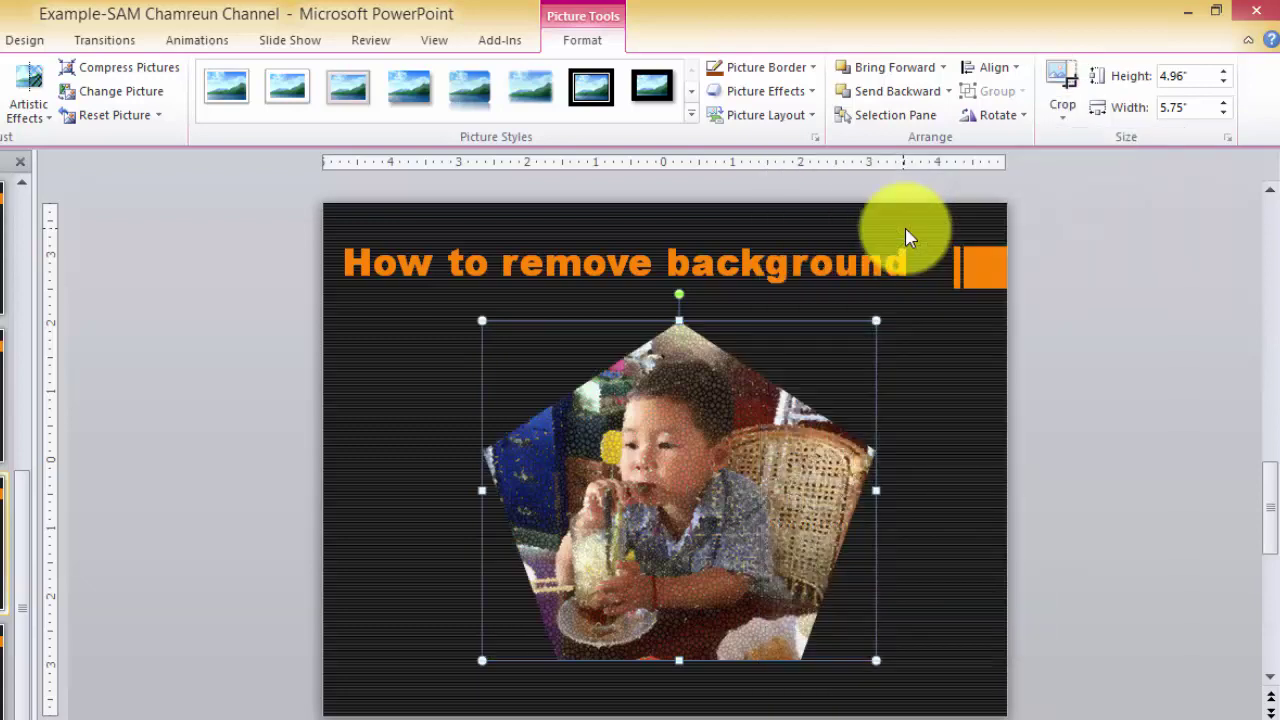
{"action": "left_click", "coordinate": [918, 440]}
{"action": "left_click", "coordinate": [675, 505]}
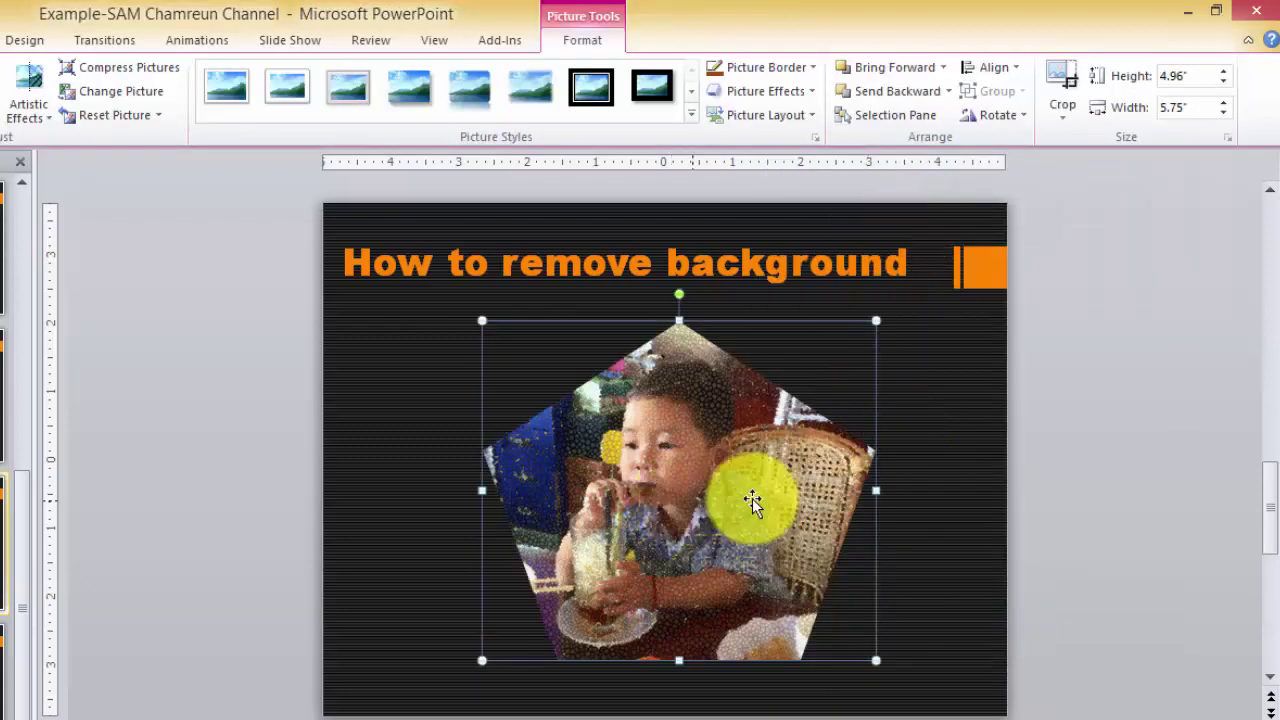
{"action": "mouse_move", "coordinate": [876, 321]}
{"action": "left_mouse_down"}
{"action": "mouse_move", "coordinate": [912, 298]}
{"action": "mouse_move", "coordinate": [905, 289]}
{"action": "left_mouse_up"}
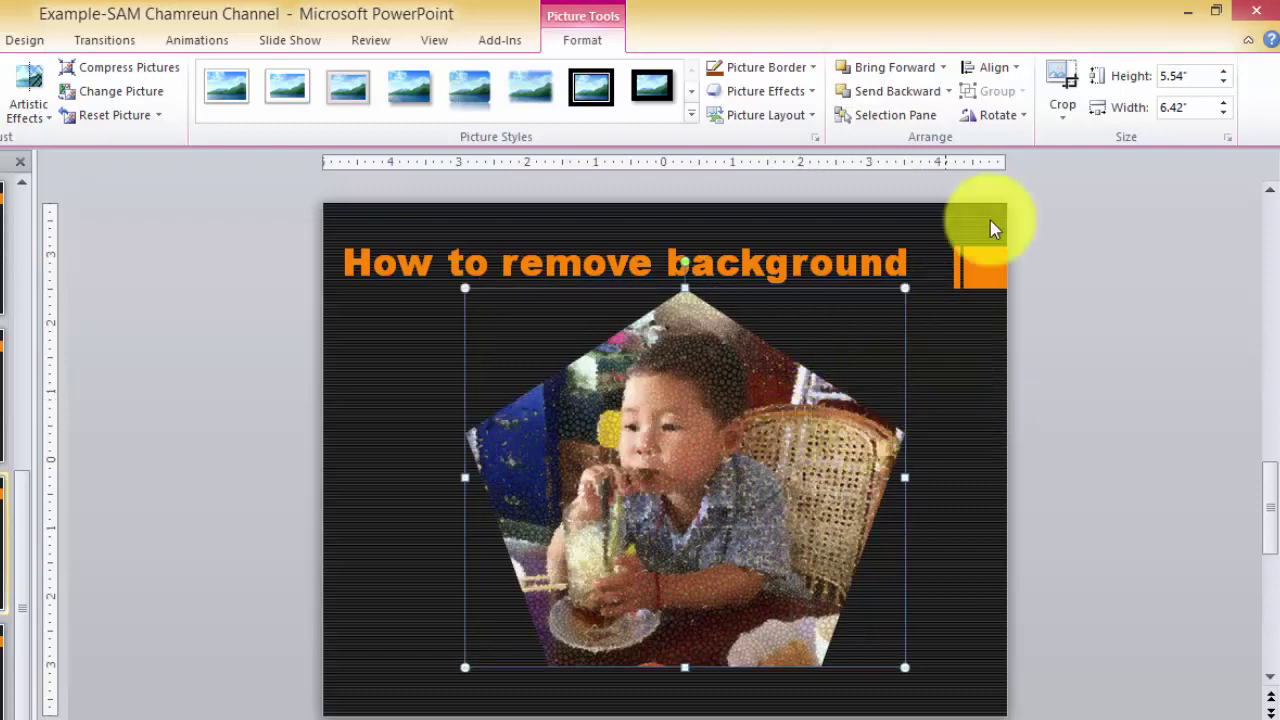
{"action": "left_click", "coordinate": [1062, 108]}
{"action": "mouse_move", "coordinate": [1118, 165]}
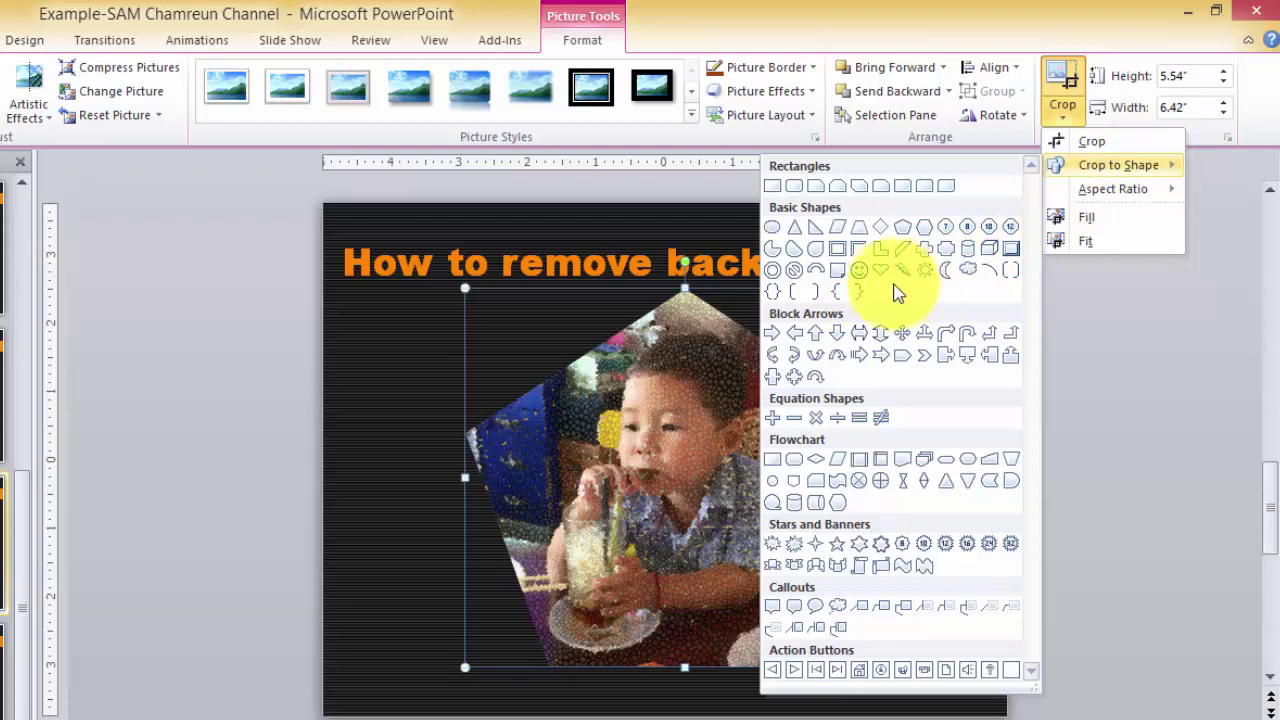
{"action": "left_click", "coordinate": [392, 441]}
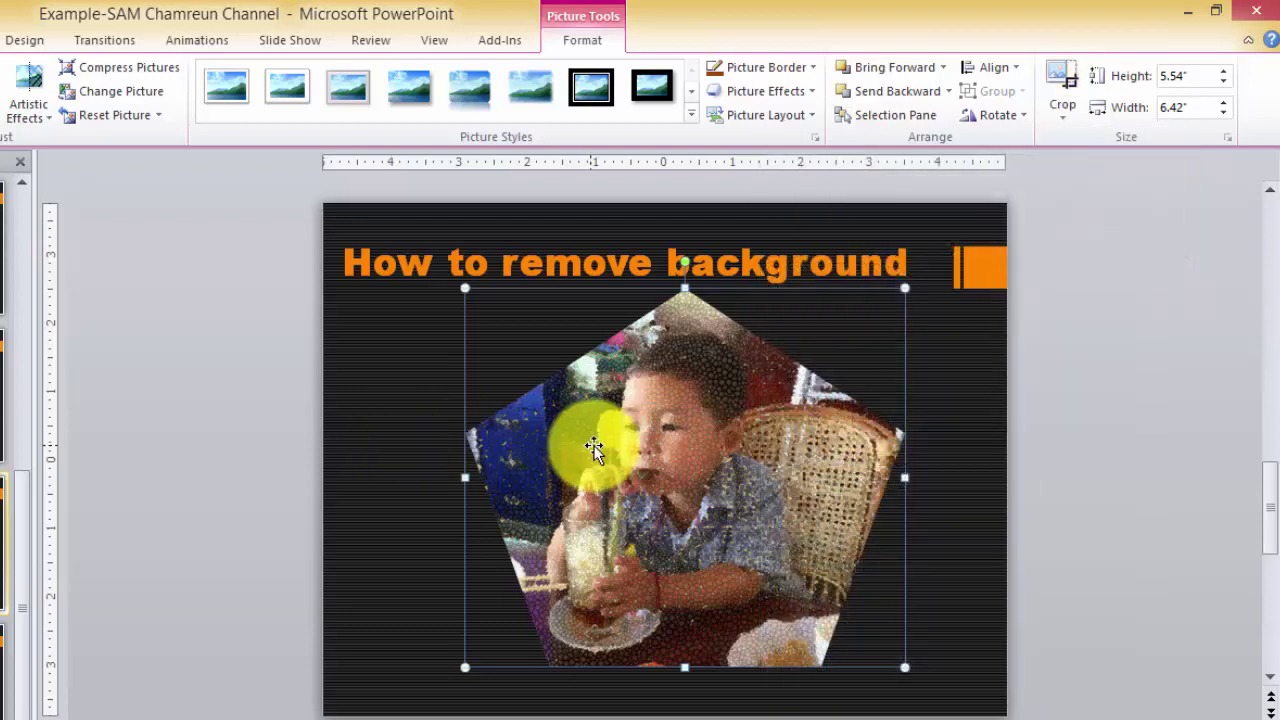
{"action": "left_click", "coordinate": [395, 428]}
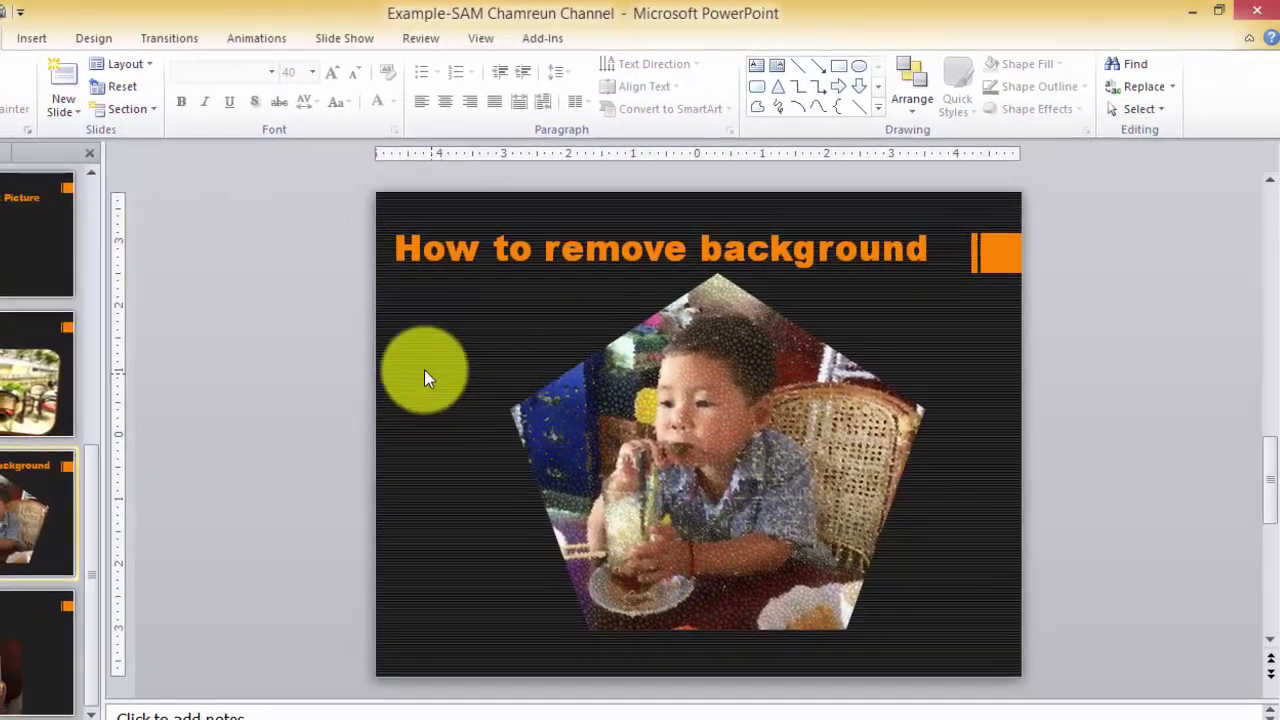
Go to slide 5 and start Remove Background on the child photo.
{"action": "scroll", "coordinate": [432, 378], "scroll_direction": "down", "scroll_amount": 1}
{"action": "left_click", "coordinate": [663, 422]}
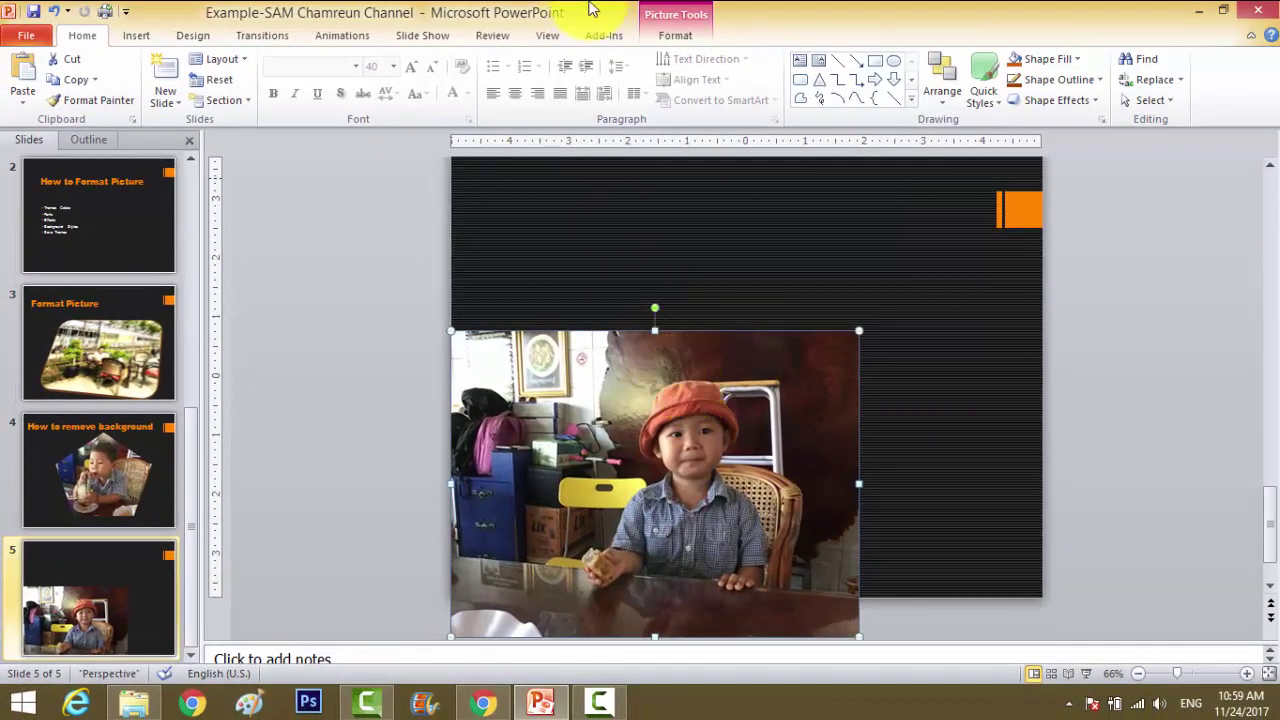
{"action": "left_click", "coordinate": [666, 14]}
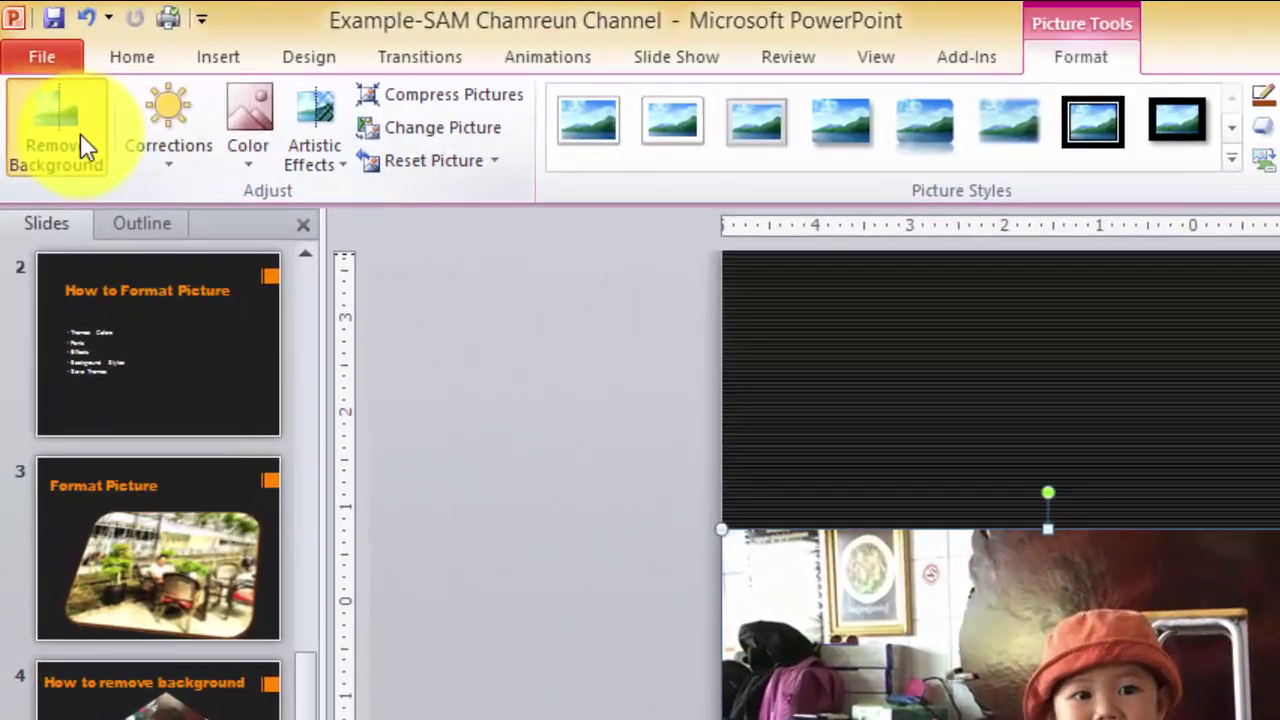
{"action": "left_click", "coordinate": [35, 82]}
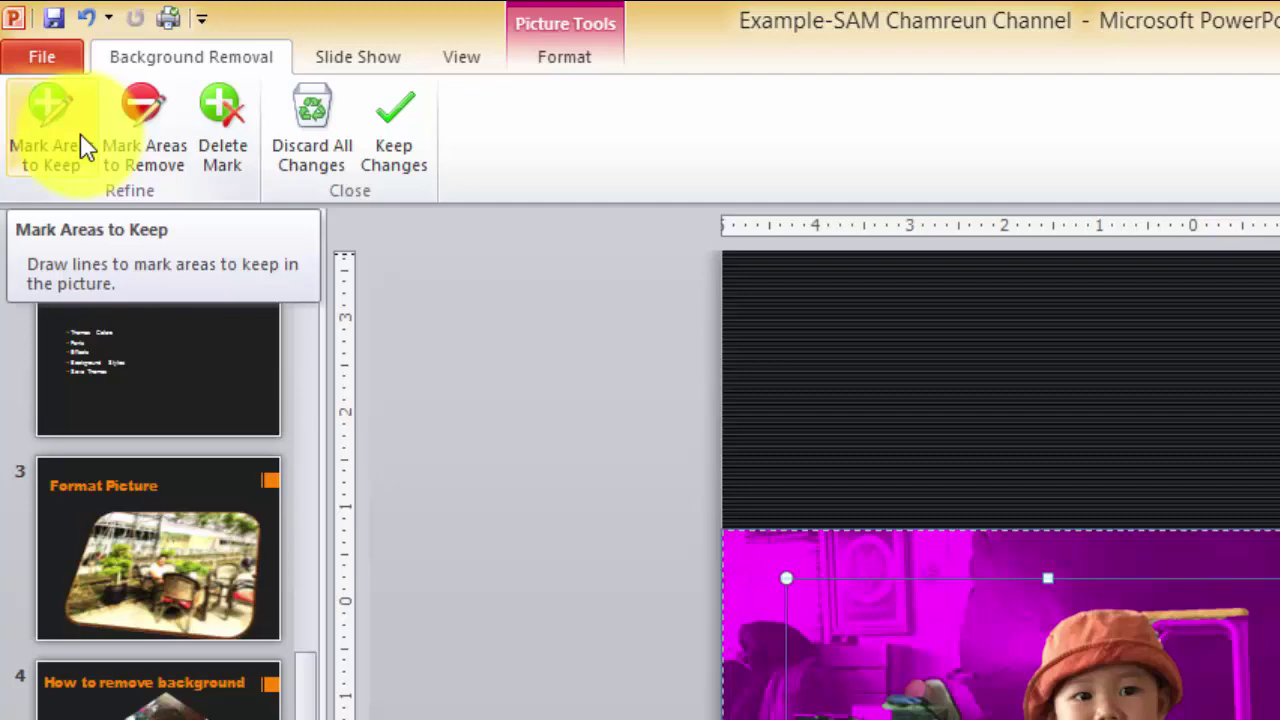
Lower the keep area's top and pull its sides in around the child and chair, excluding the left boxes.
{"action": "left_click", "coordinate": [138, 150]}
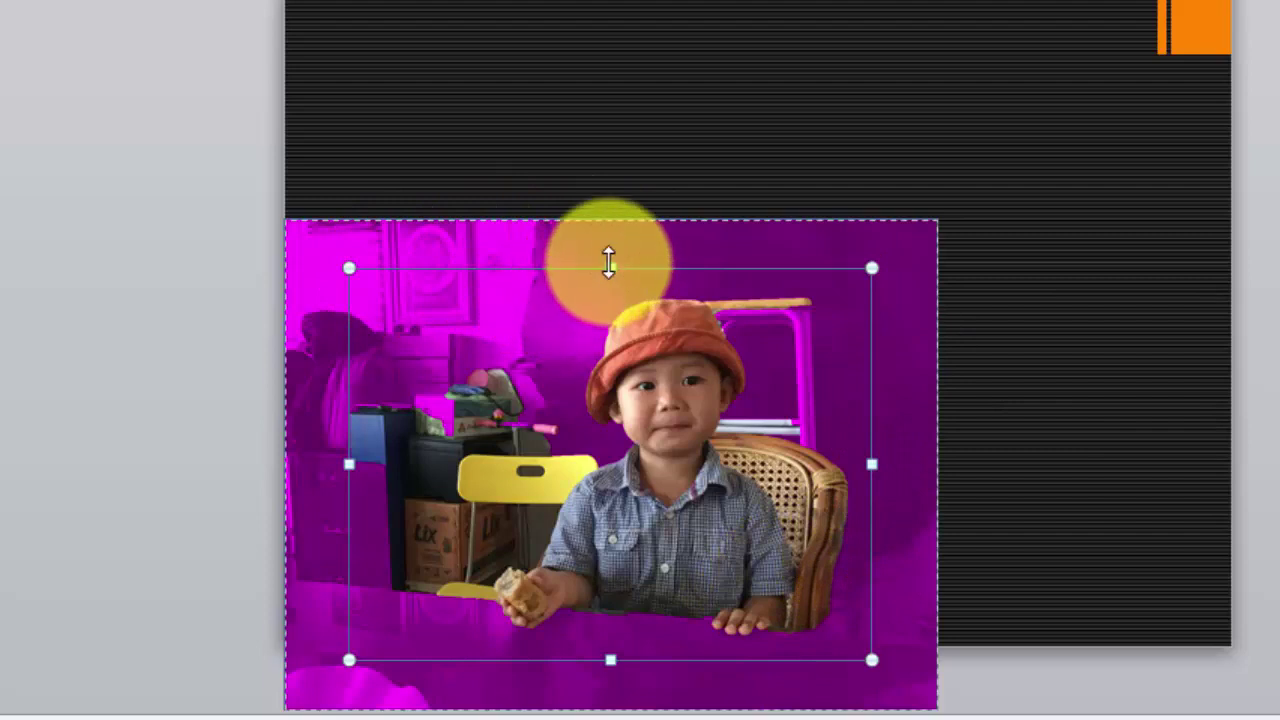
{"action": "left_click_drag", "start_coordinate": [610, 268], "coordinate": [610, 290]}
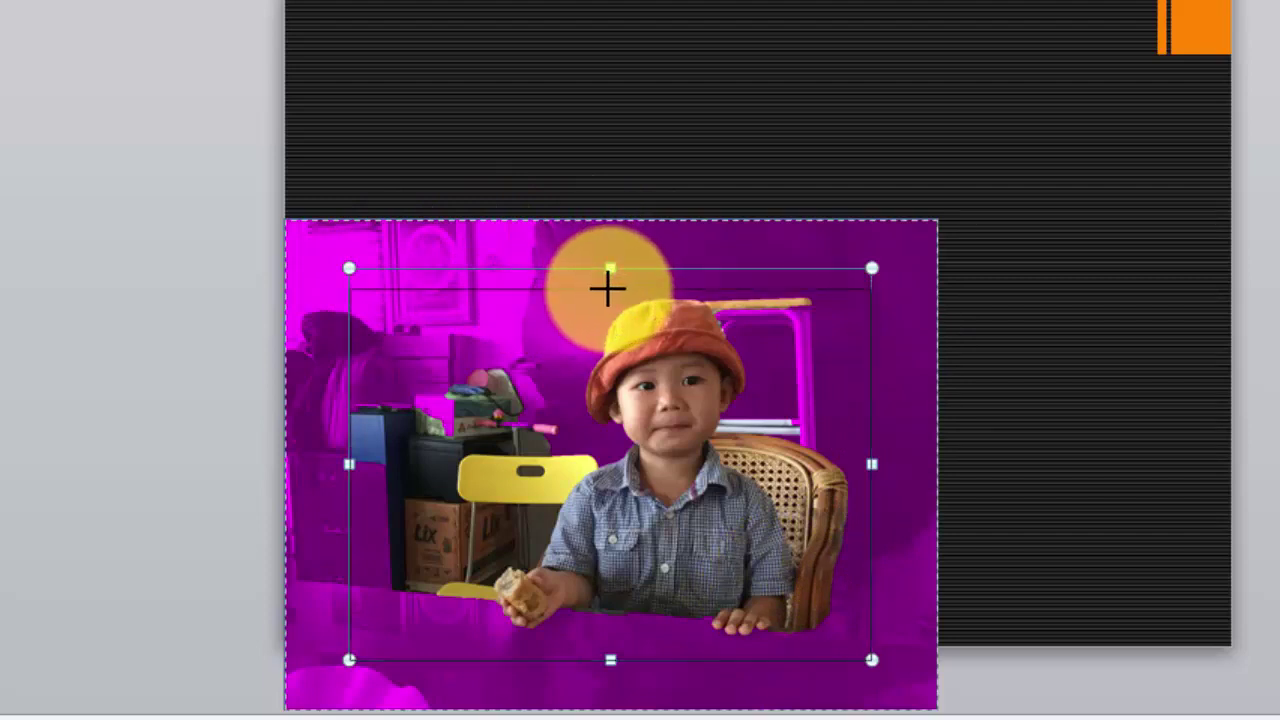
{"action": "left_click_drag", "start_coordinate": [608, 290], "coordinate": [609, 288]}
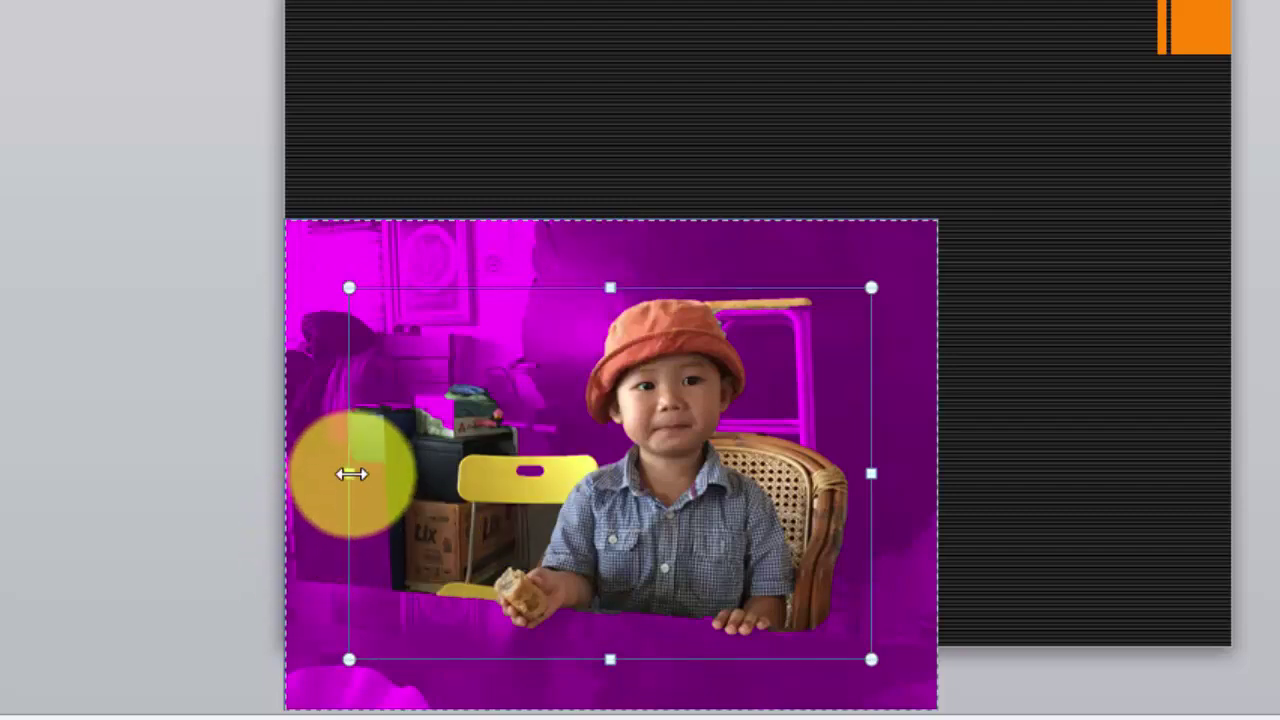
{"action": "left_click_drag", "start_coordinate": [351, 474], "coordinate": [421, 473]}
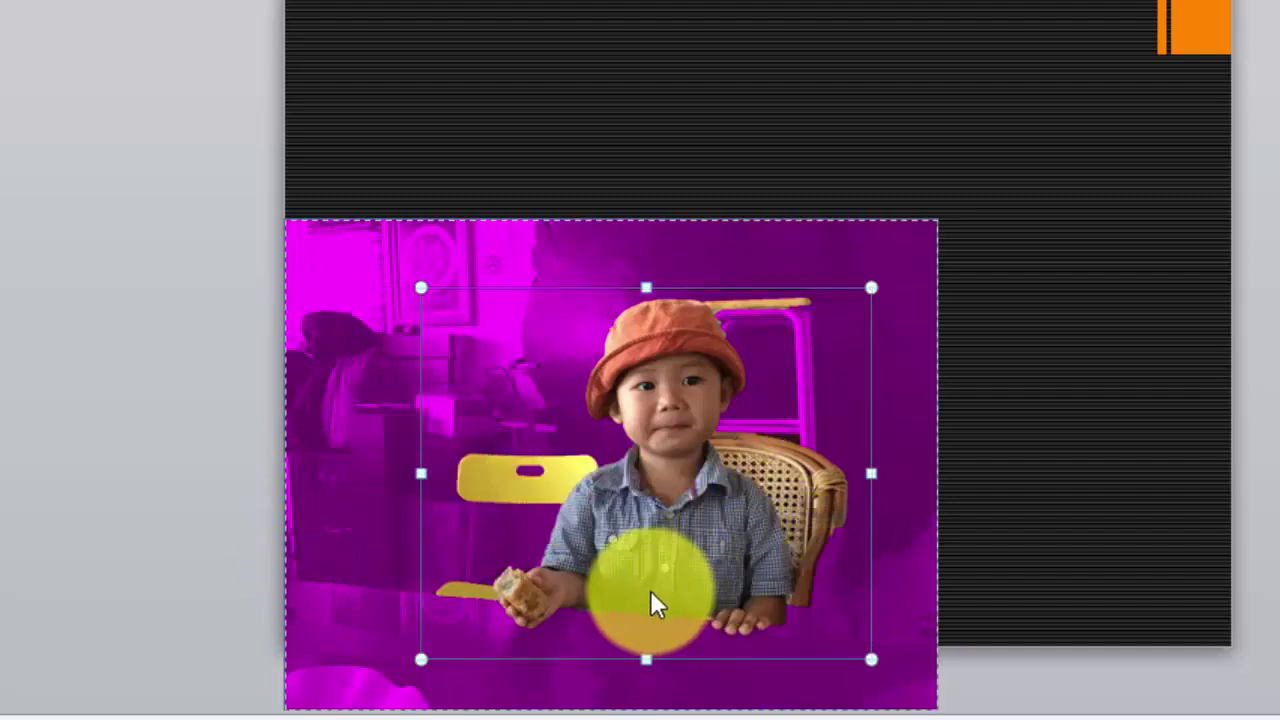
{"action": "left_click_drag", "start_coordinate": [413, 475], "coordinate": [486, 476]}
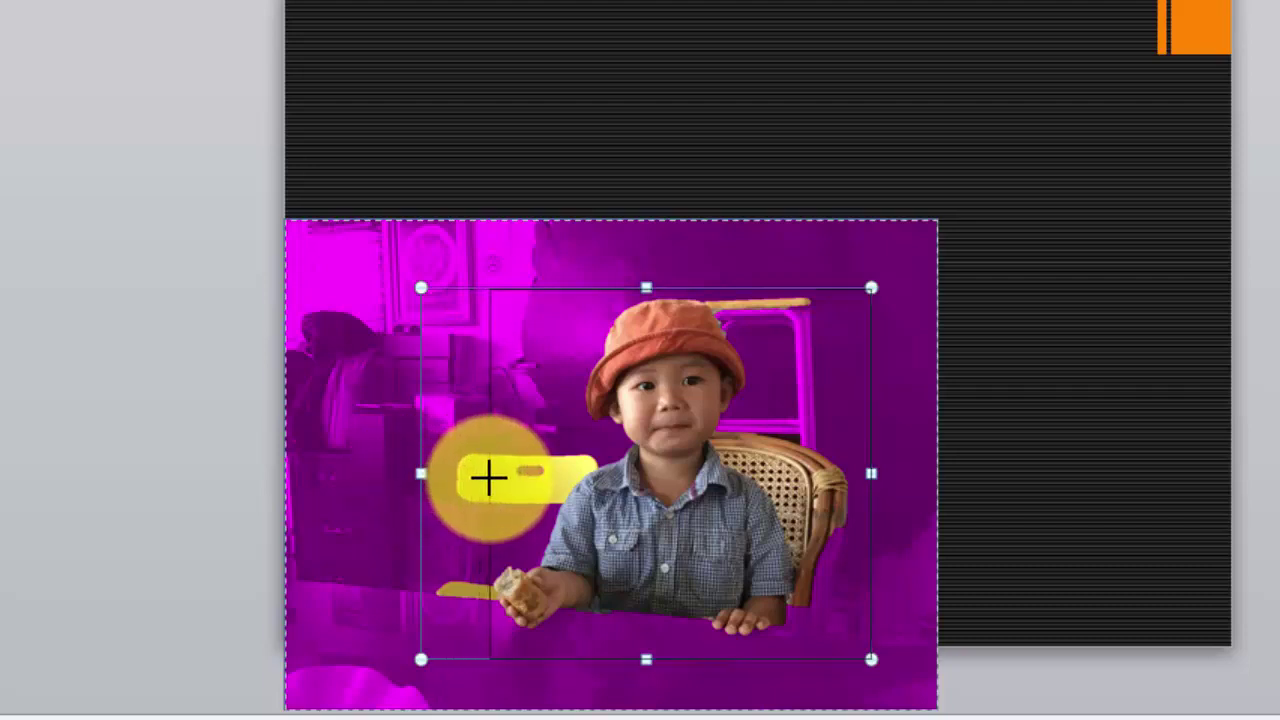
{"action": "left_click_drag", "start_coordinate": [488, 478], "coordinate": [489, 477]}
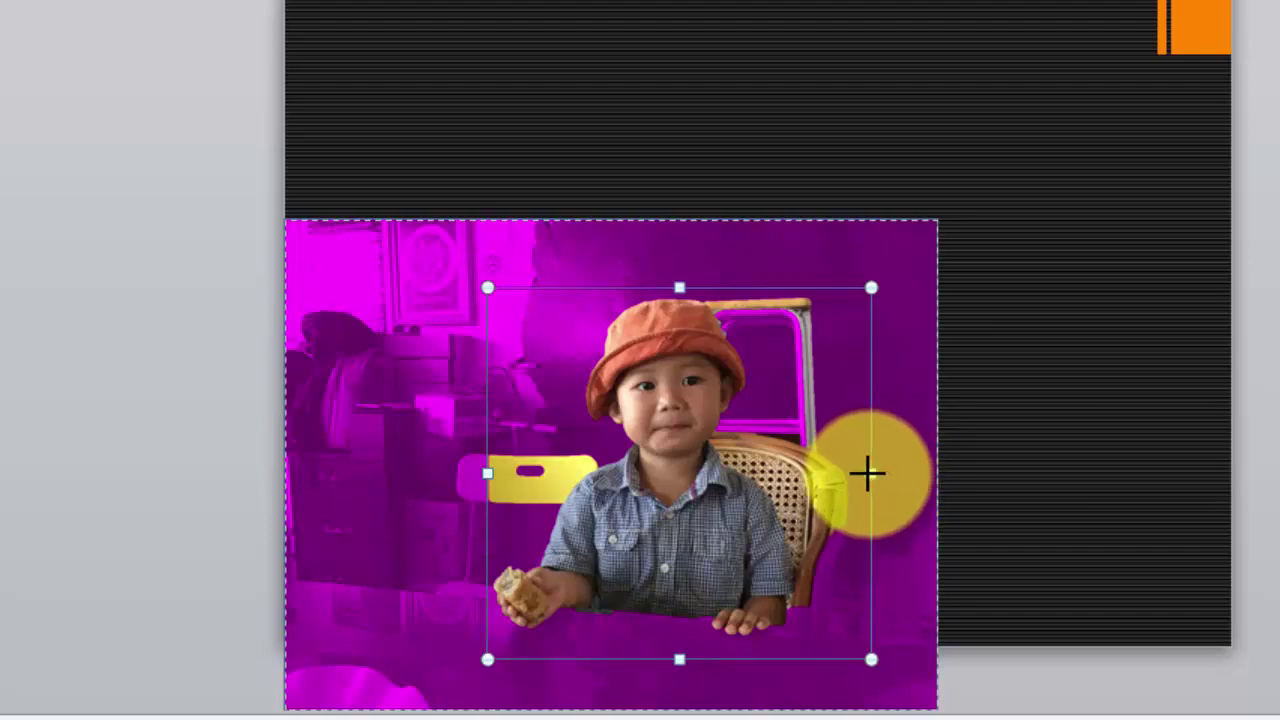
{"action": "left_click_drag", "start_coordinate": [867, 473], "coordinate": [858, 472]}
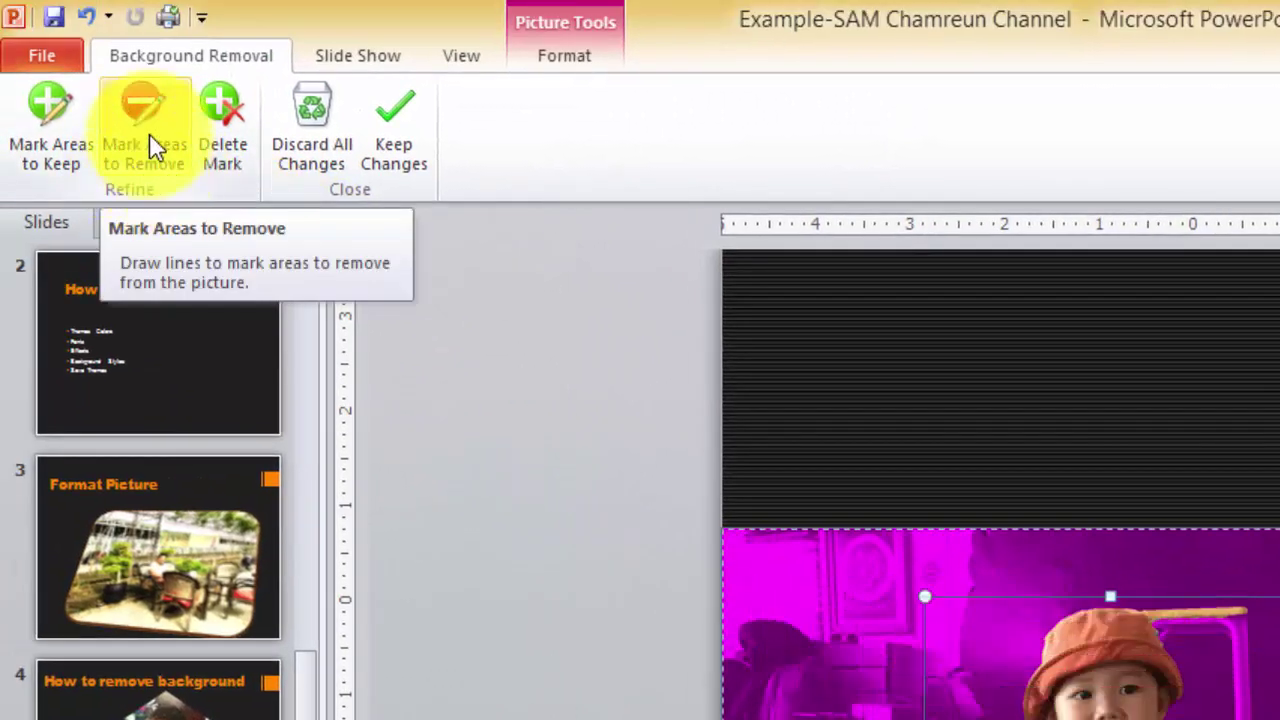
Mark the stick above the hat and background beside the hat and chair for removal.
{"action": "left_click", "coordinate": [155, 150]}
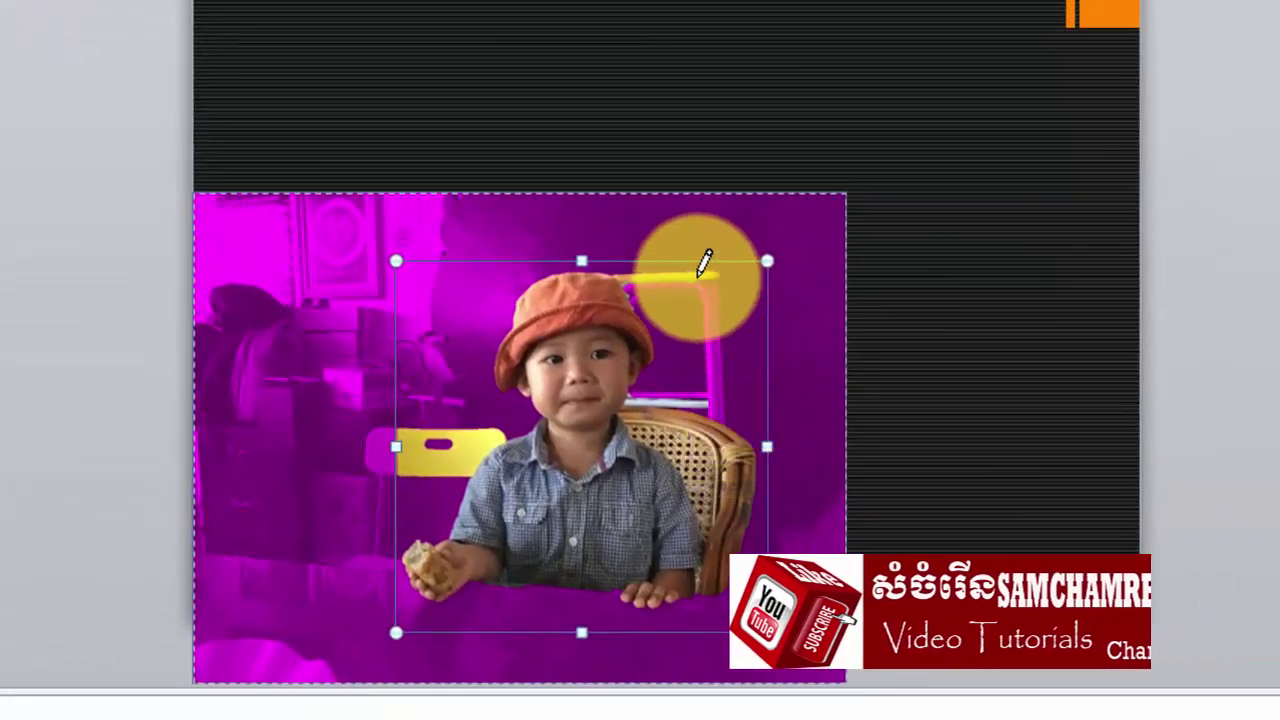
{"action": "left_click", "coordinate": [676, 340]}
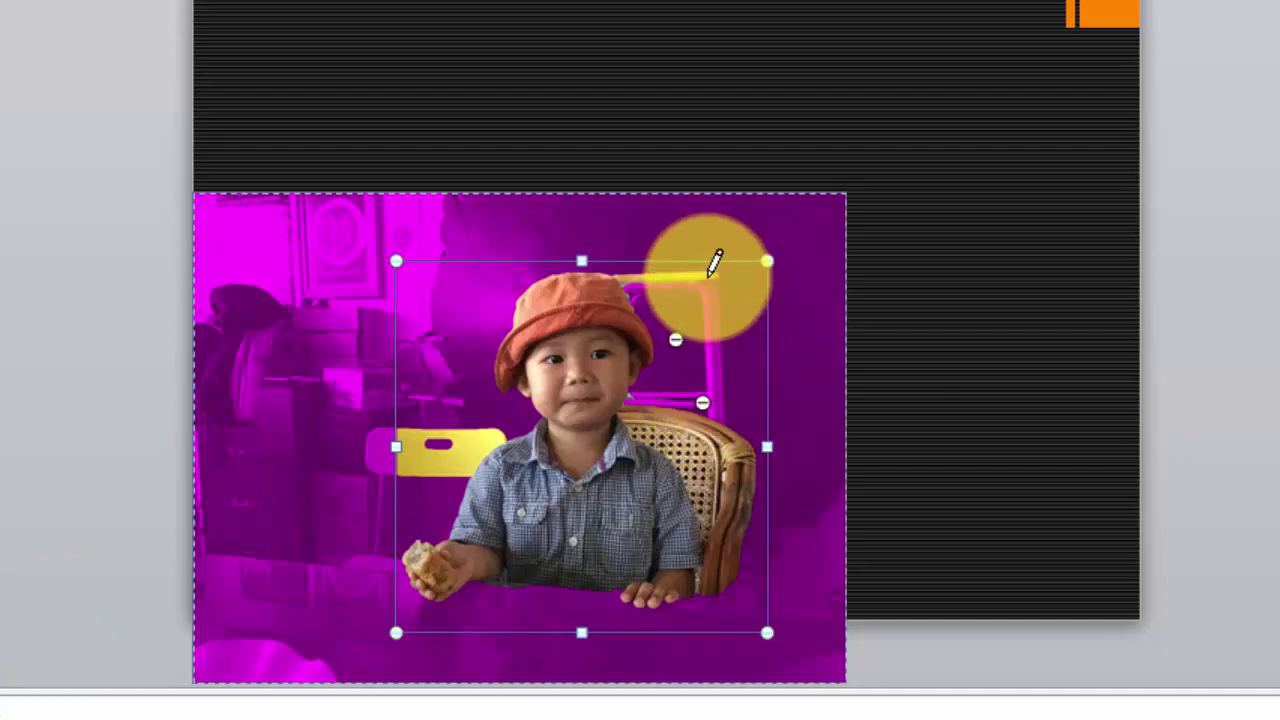
{"action": "left_click", "coordinate": [622, 277]}
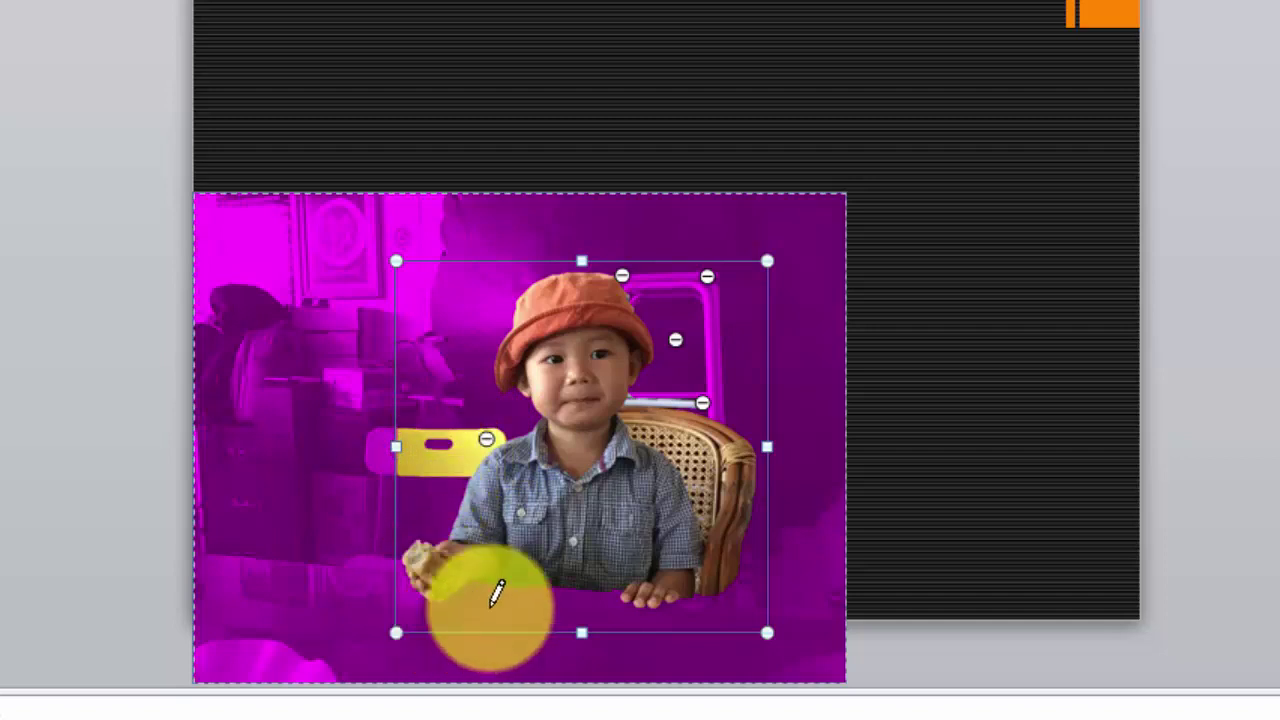
{"action": "left_click_drag", "start_coordinate": [672, 398], "coordinate": [669, 401]}
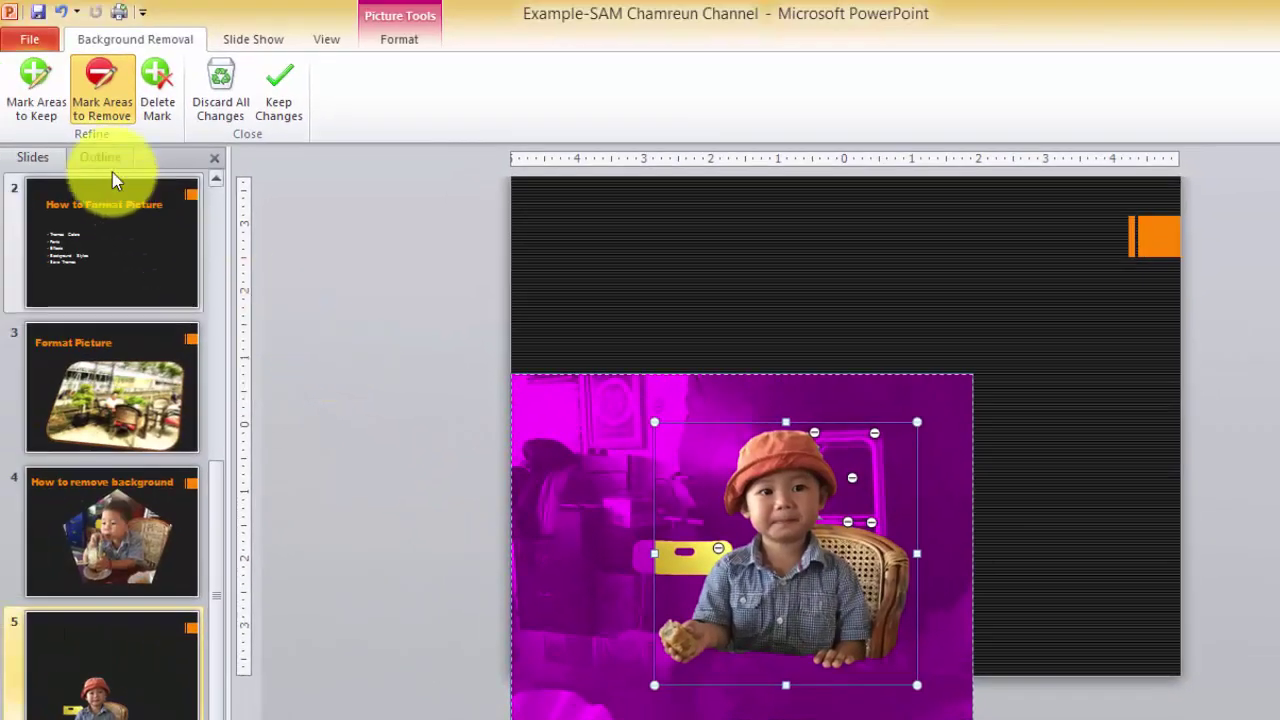
Mark the child's hand, bread and table edge to keep, and the lower-right corner to remove.
{"action": "left_click", "coordinate": [36, 97]}
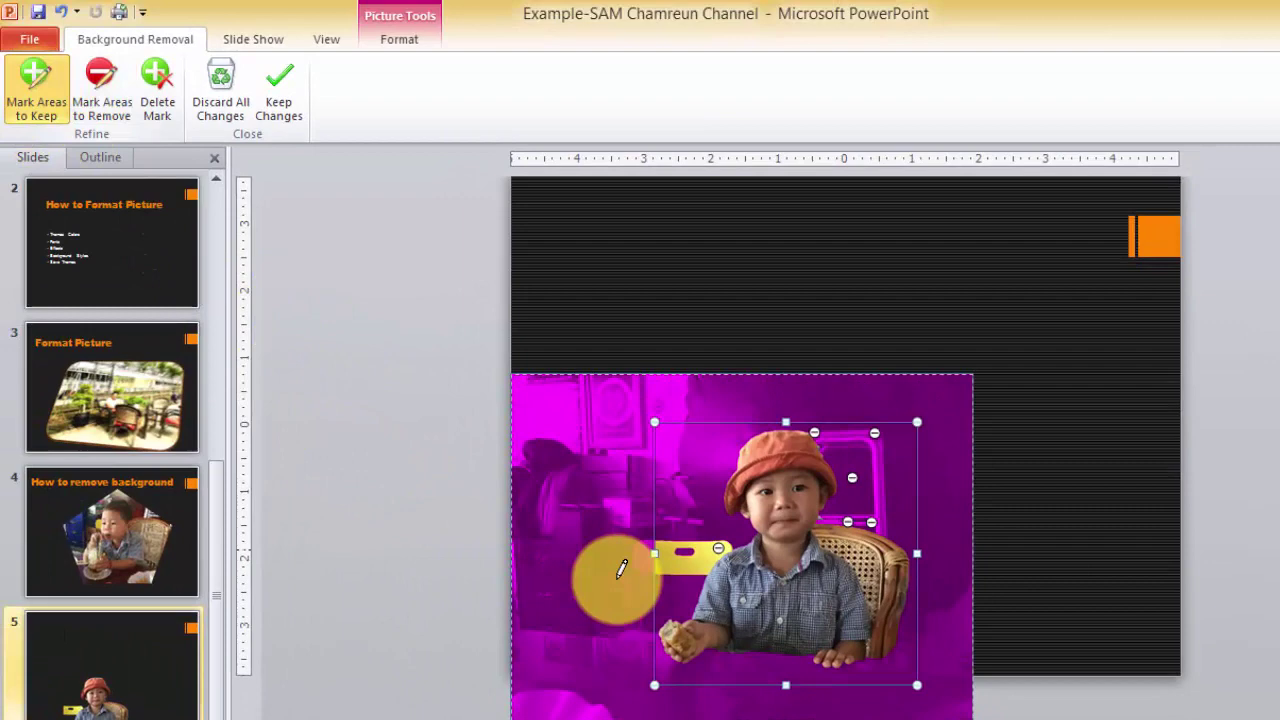
{"action": "left_click", "coordinate": [706, 668]}
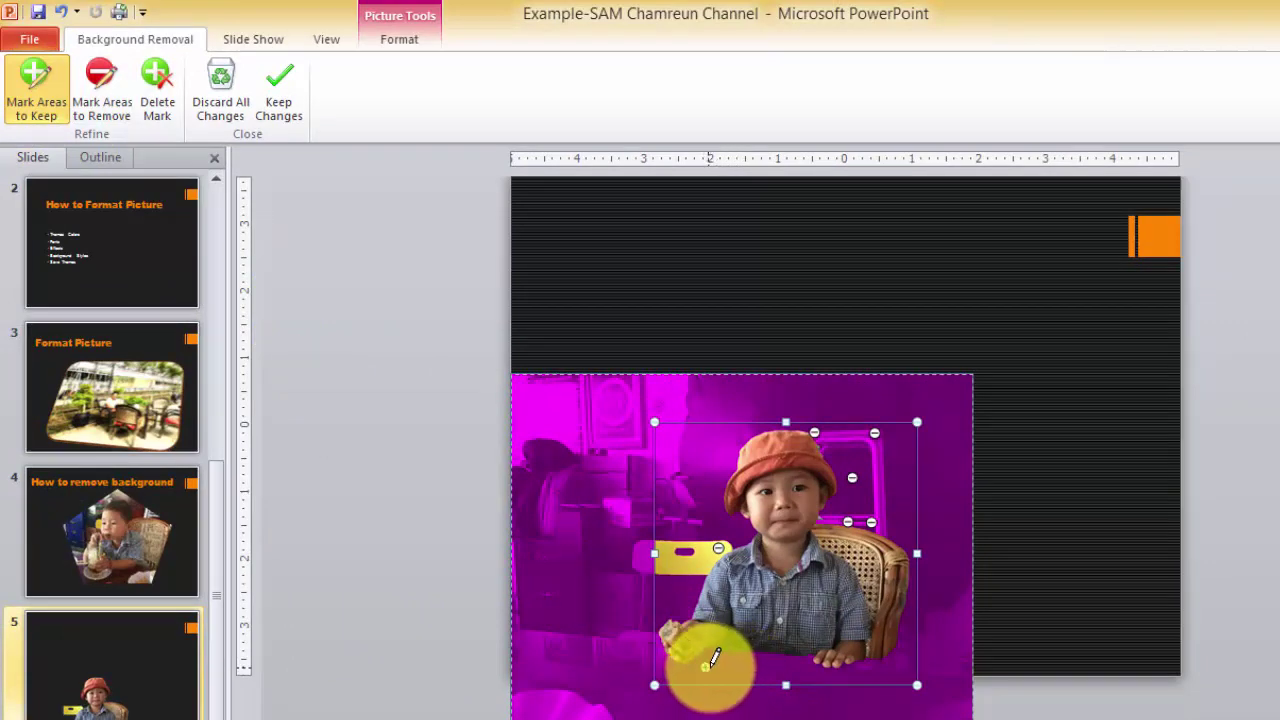
{"action": "left_click_drag", "start_coordinate": [708, 668], "coordinate": [737, 663]}
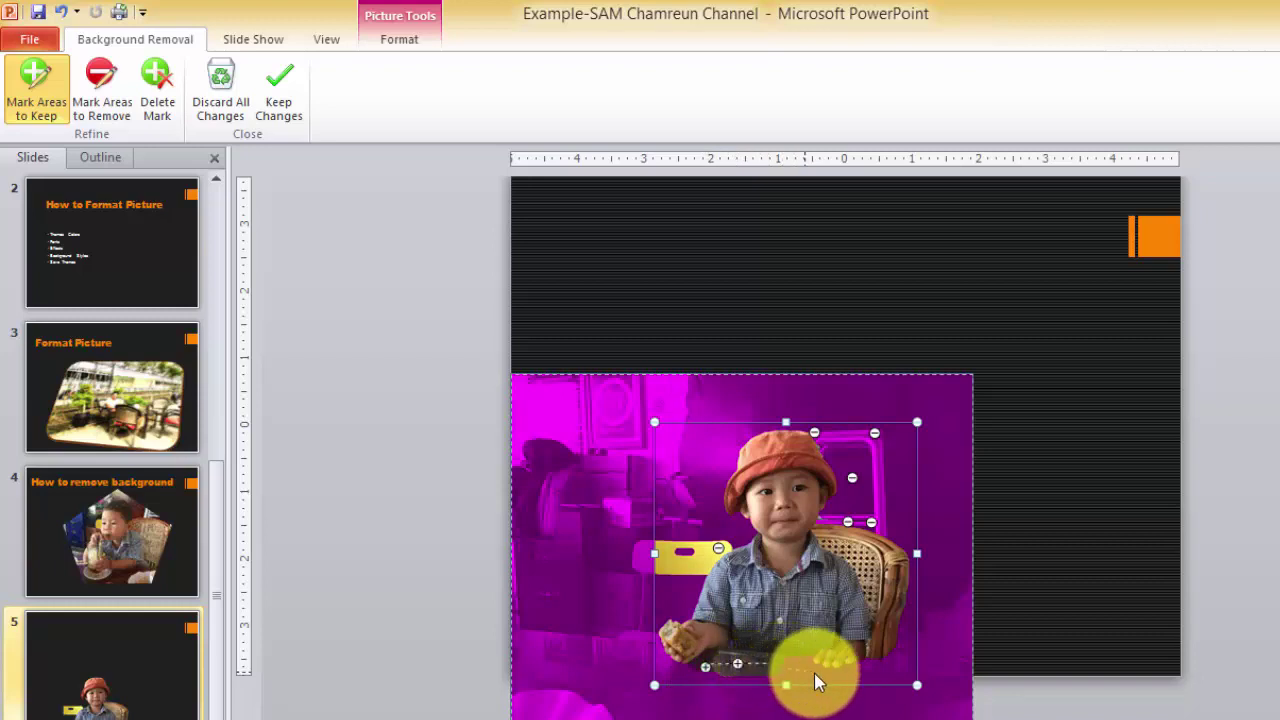
{"action": "left_click_drag", "start_coordinate": [908, 677], "coordinate": [912, 680]}
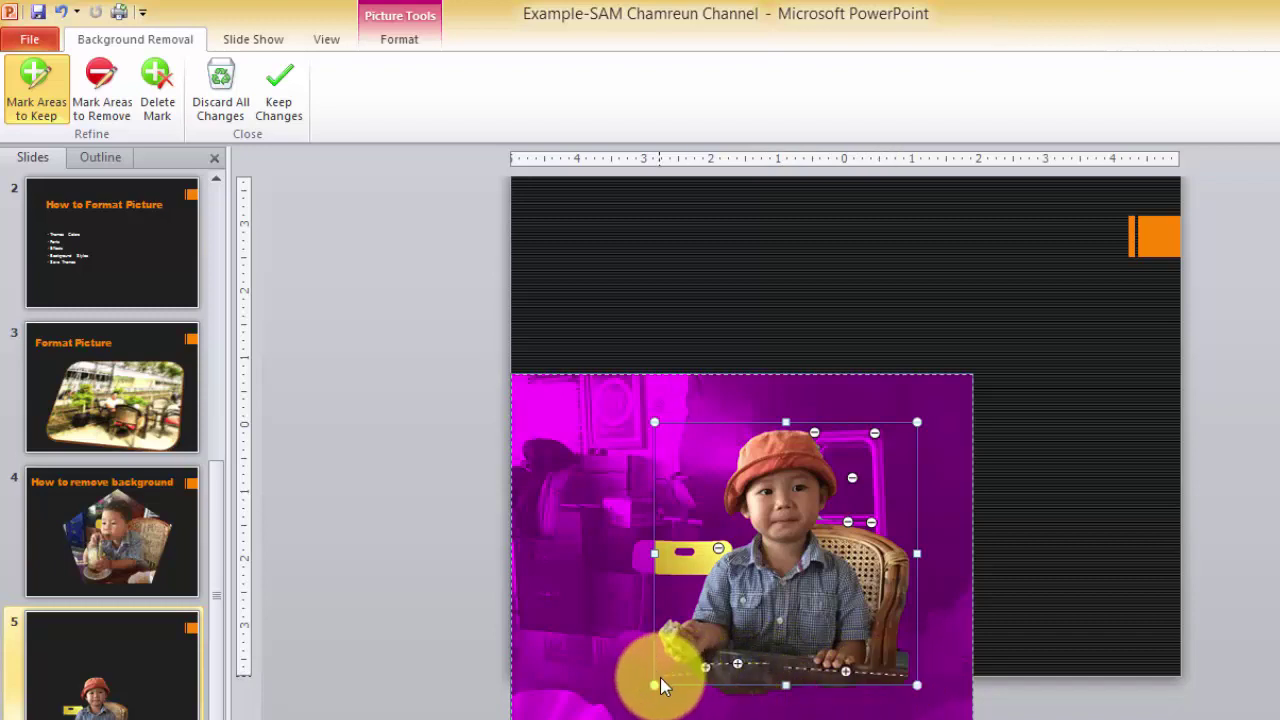
{"action": "left_click_drag", "start_coordinate": [675, 675], "coordinate": [705, 667]}
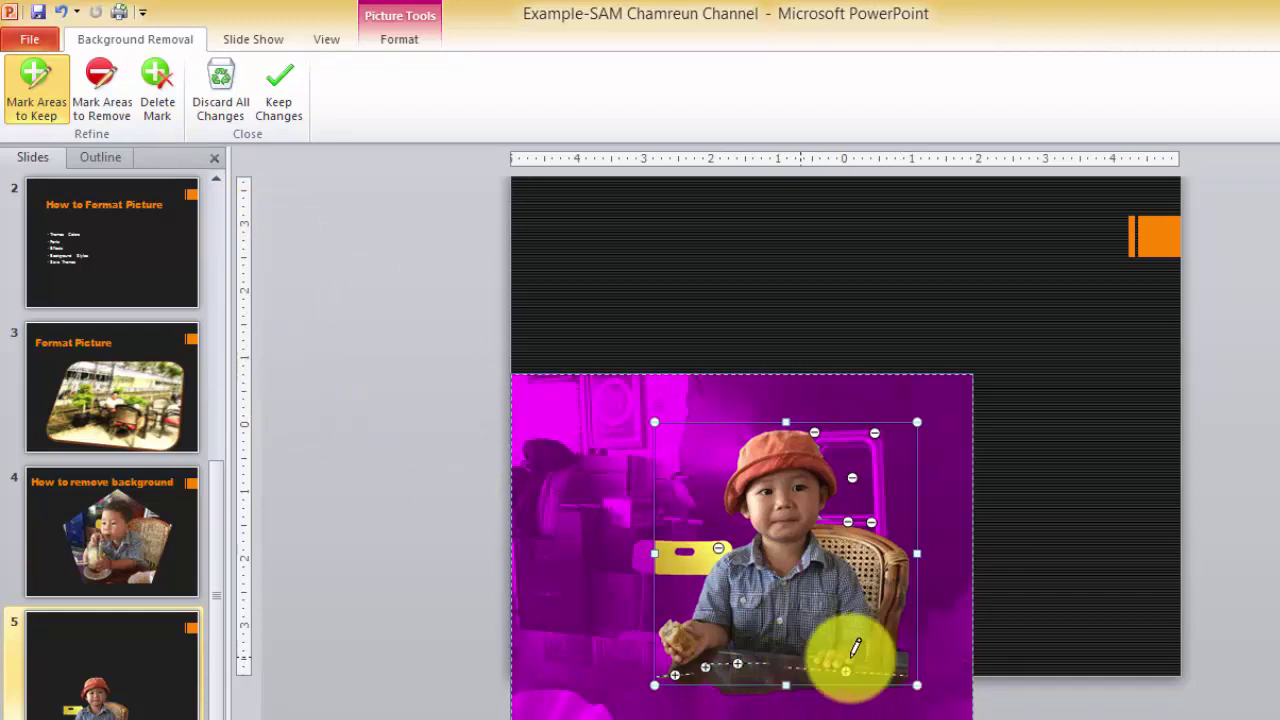
{"action": "left_click", "coordinate": [108, 97]}
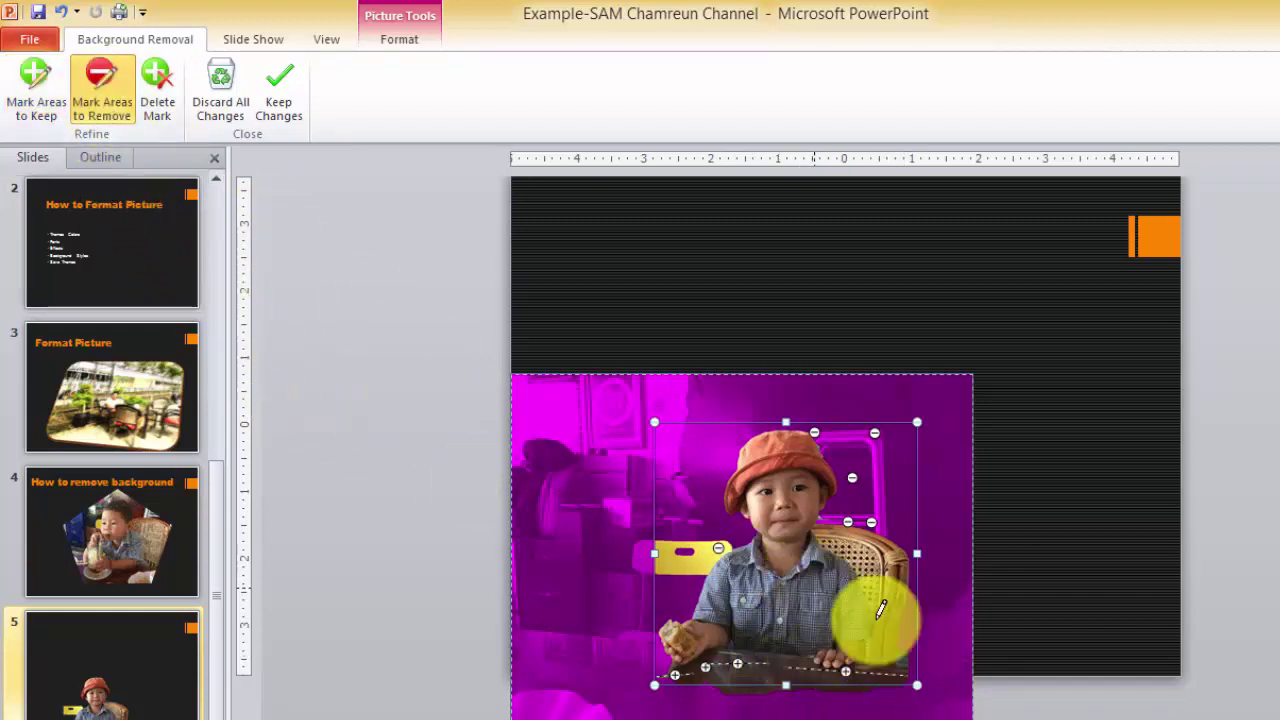
{"action": "left_click", "coordinate": [903, 673]}
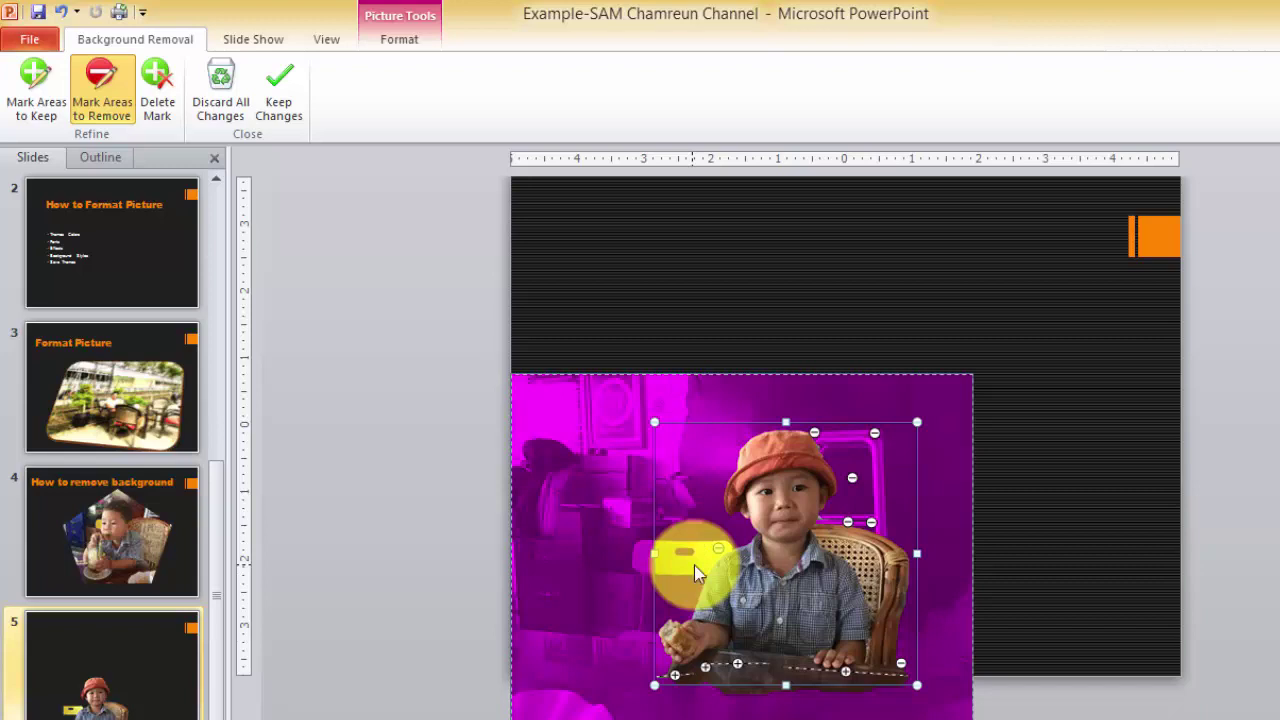
Mark the yellow tag for removal, keep the background-removal changes, then reopen Remove Background.
{"action": "left_click", "coordinate": [694, 565]}
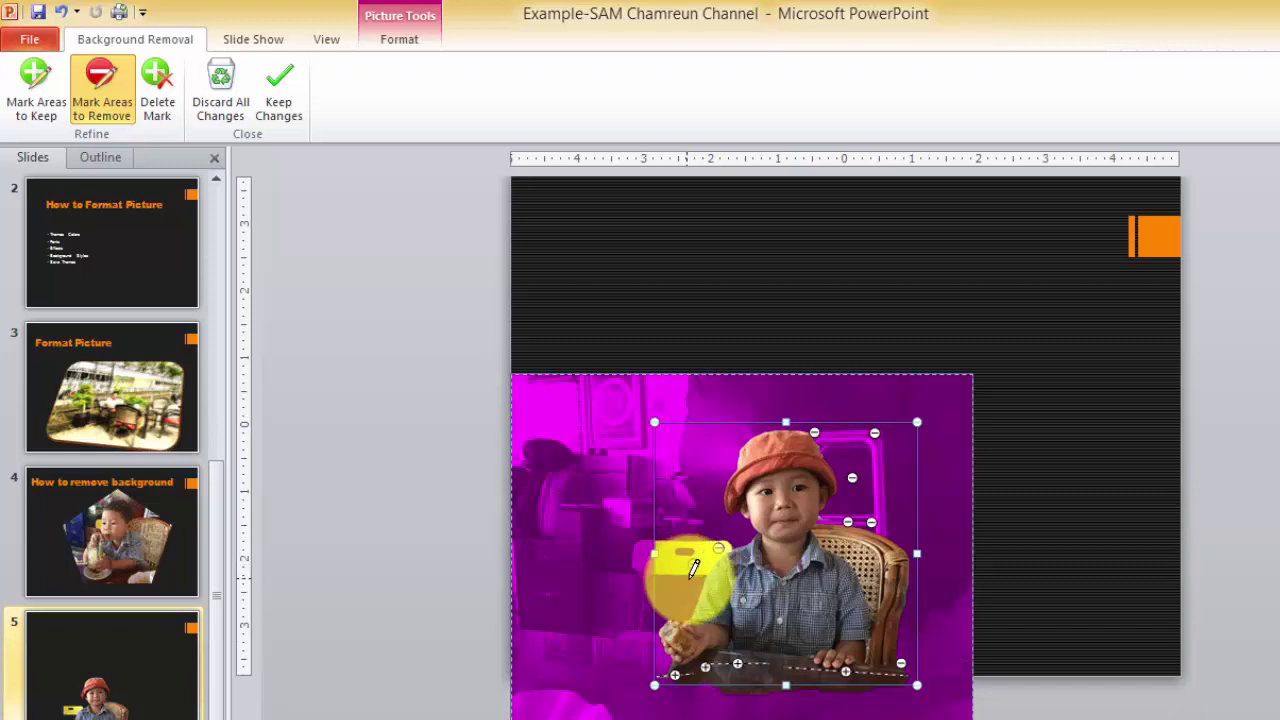
{"action": "left_click", "coordinate": [279, 103]}
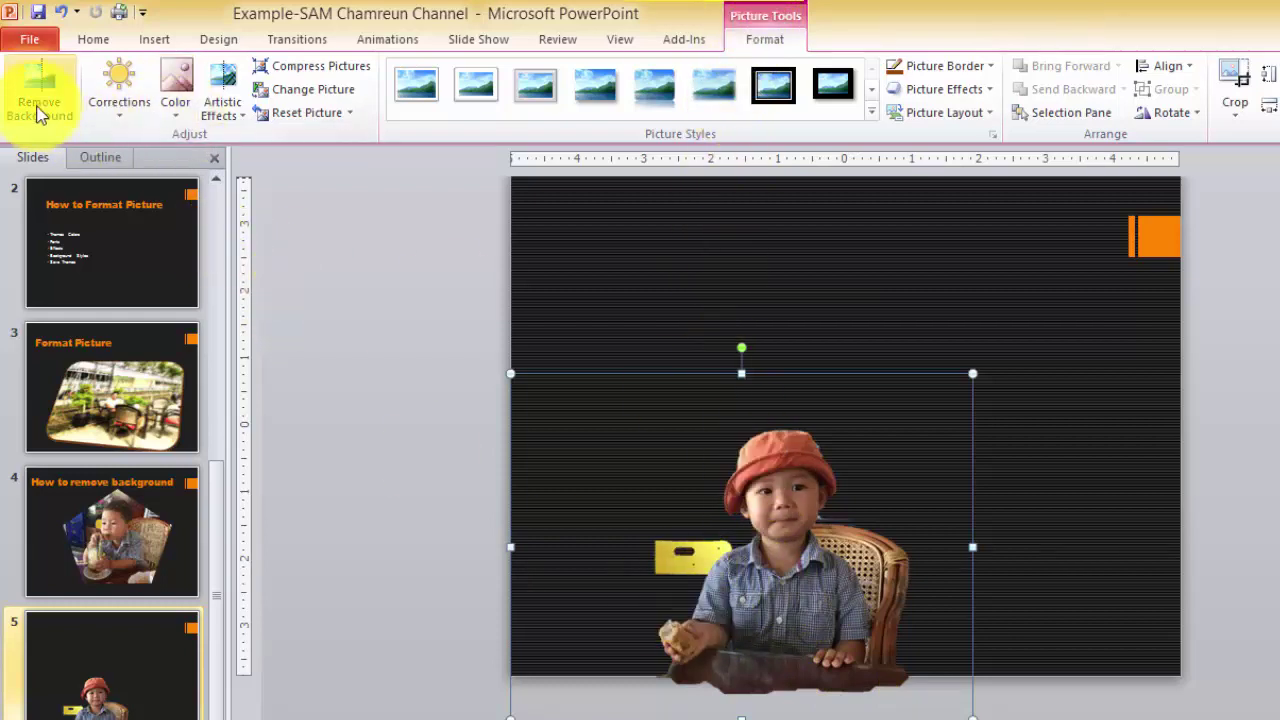
{"action": "left_click", "coordinate": [40, 95]}
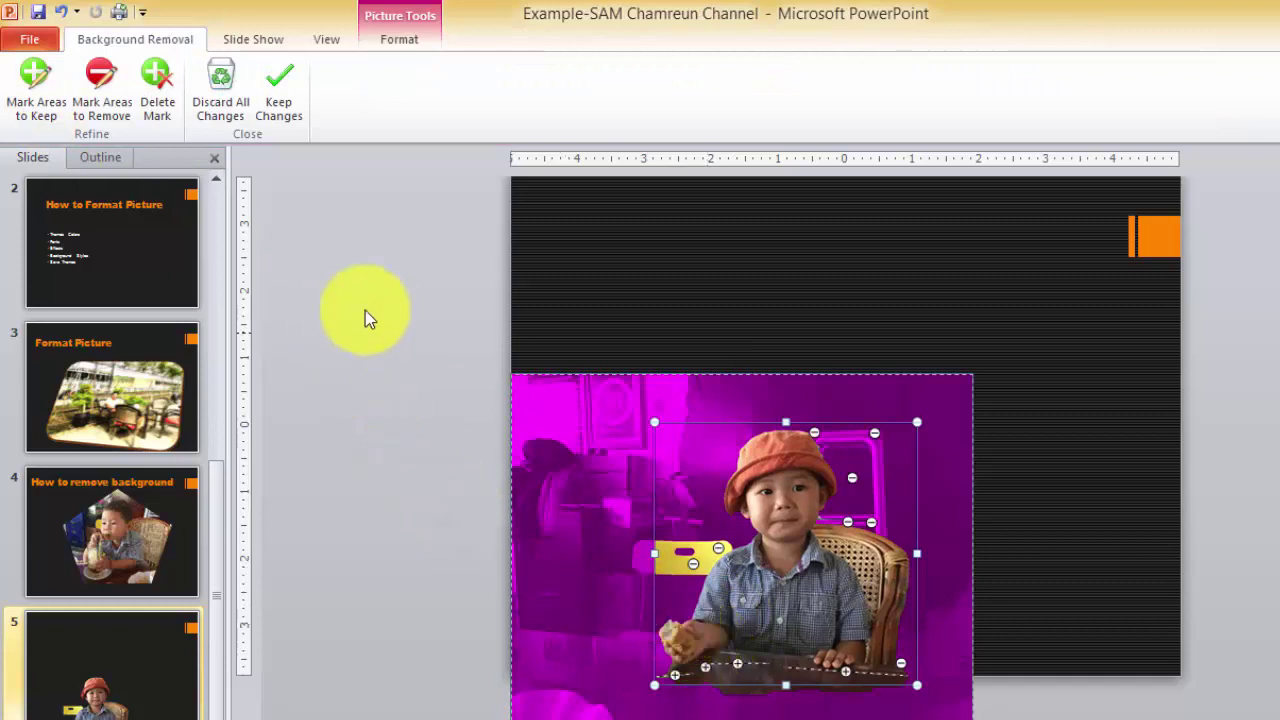
Mark the yellow tag as an area to remove and keep the changes.
{"action": "left_click", "coordinate": [95, 100]}
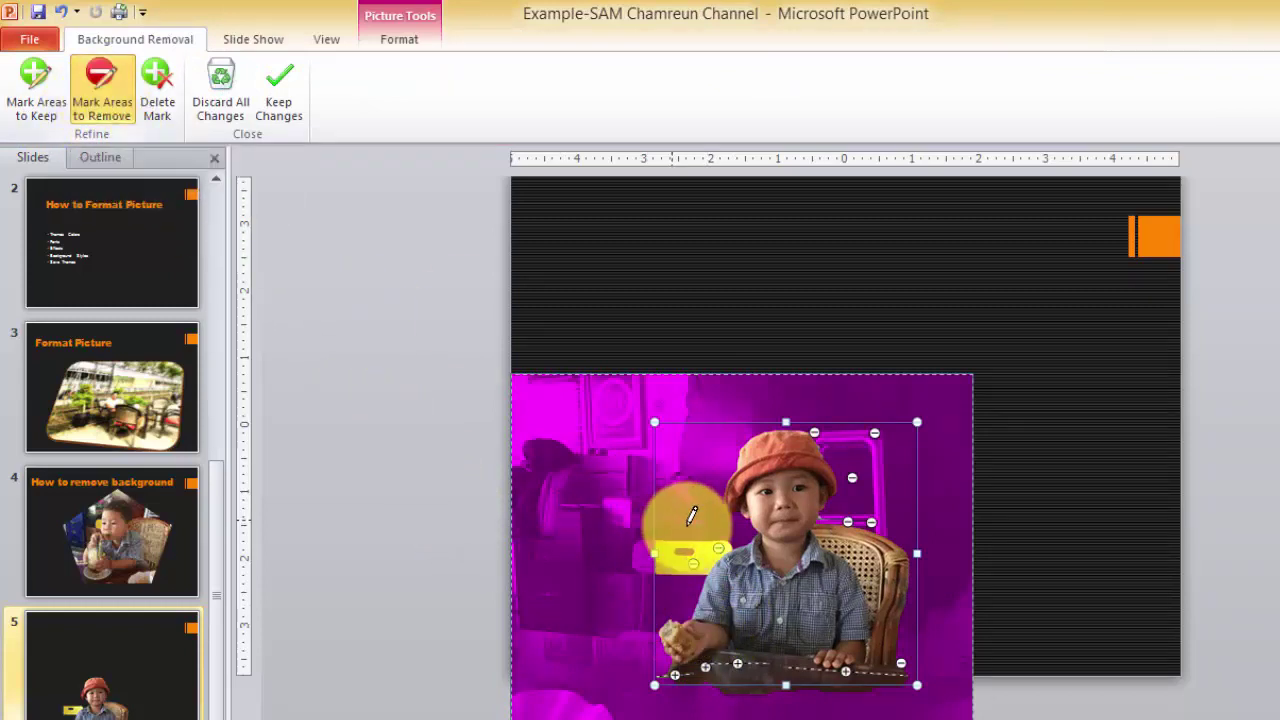
{"action": "left_click", "coordinate": [674, 559]}
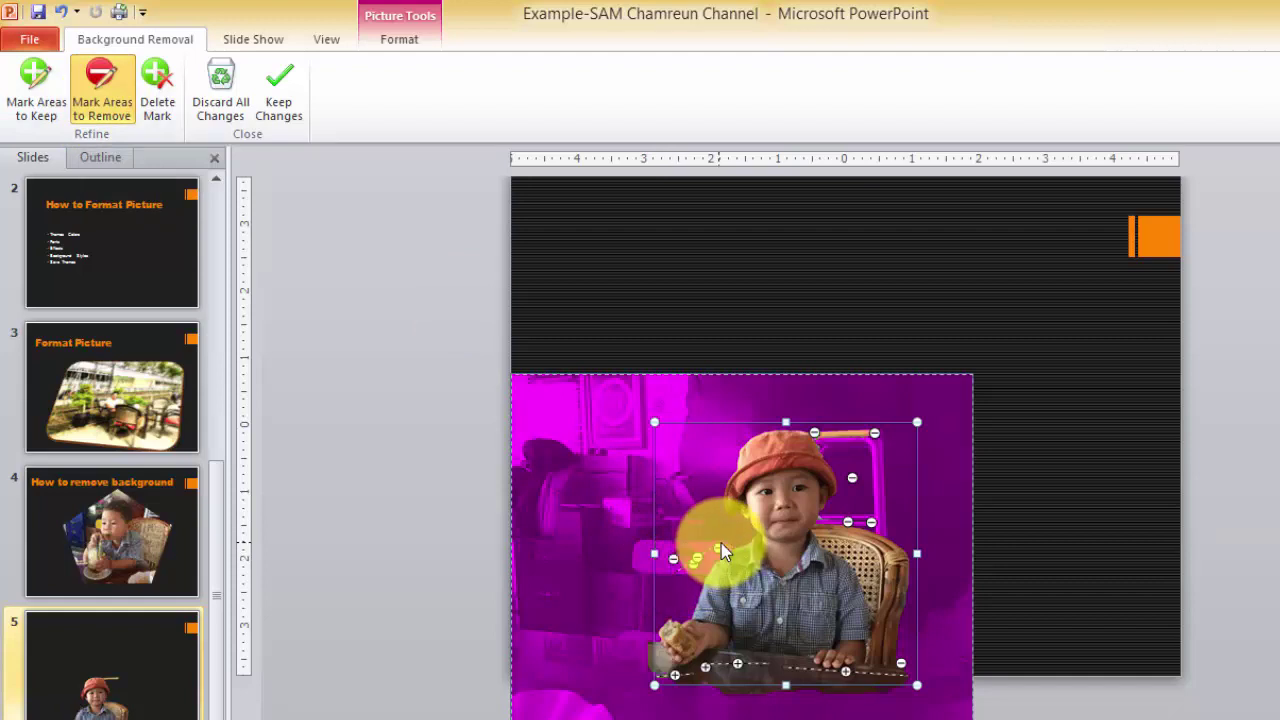
{"action": "left_click", "coordinate": [721, 549]}
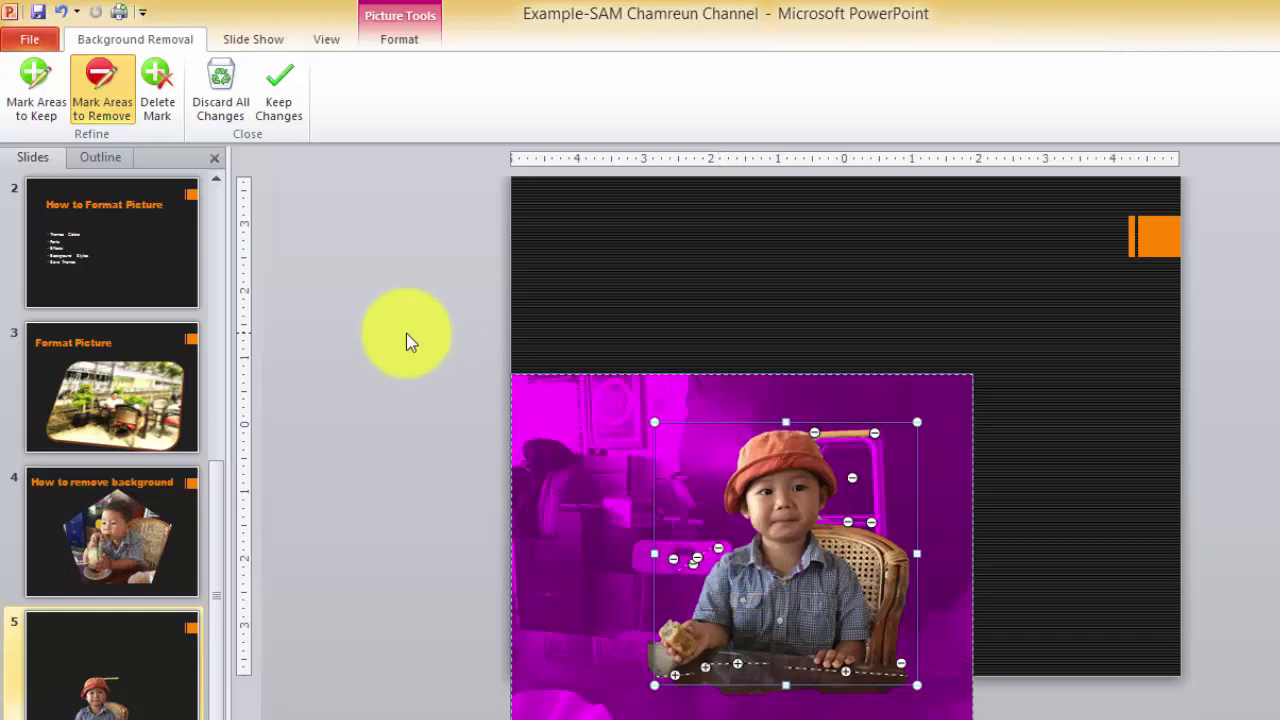
{"action": "left_click", "coordinate": [282, 123]}
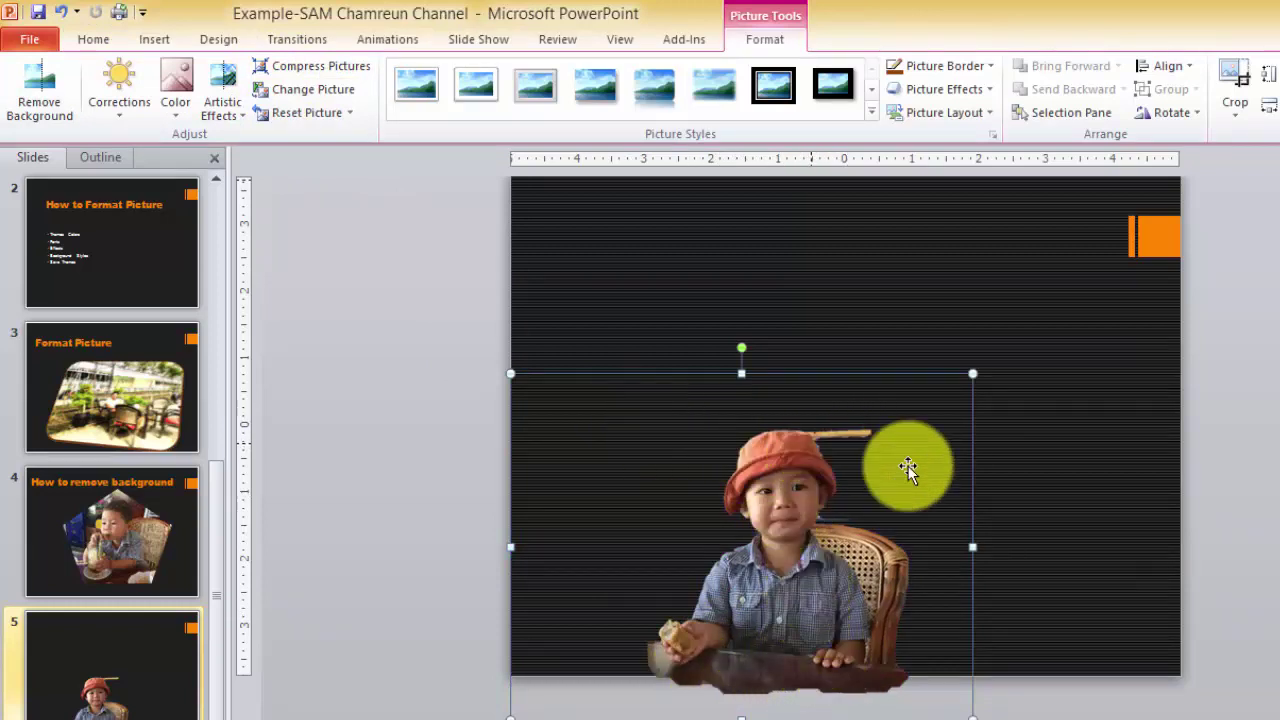
Reopen Background Removal, mark the stick above the hat for removal, and keep changes.
{"action": "left_click", "coordinate": [28, 86]}
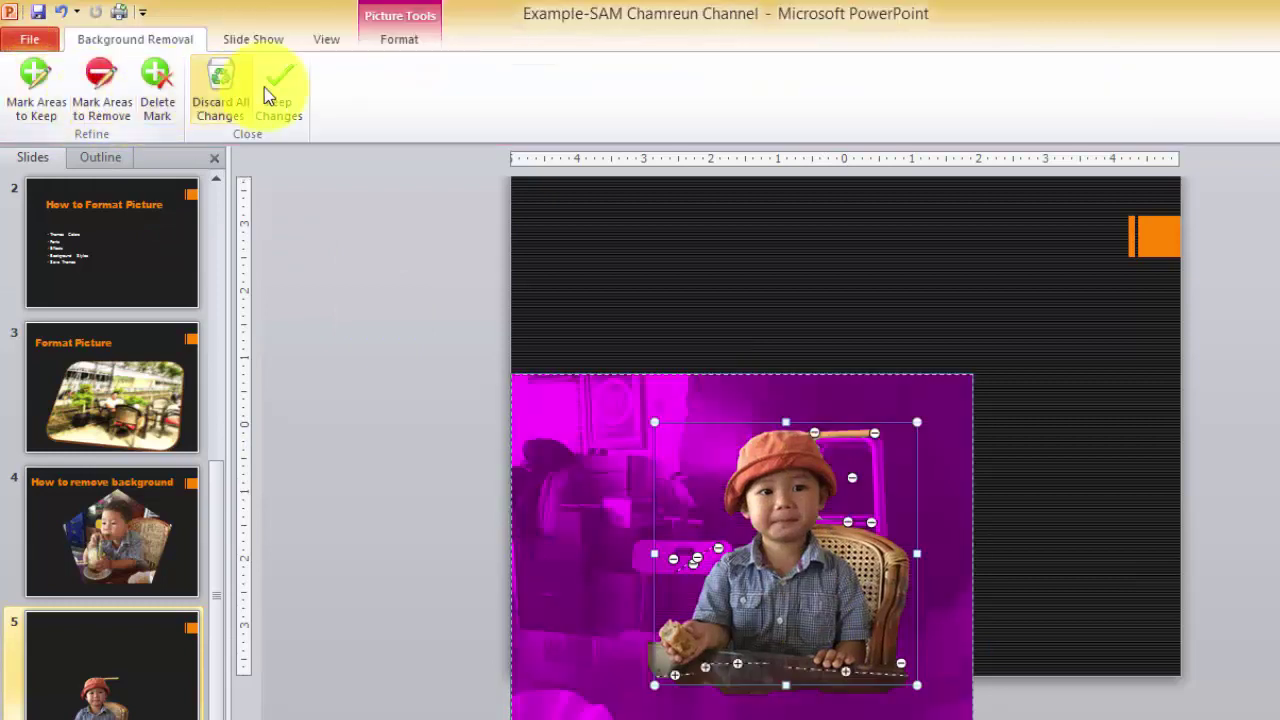
{"action": "left_click", "coordinate": [104, 88]}
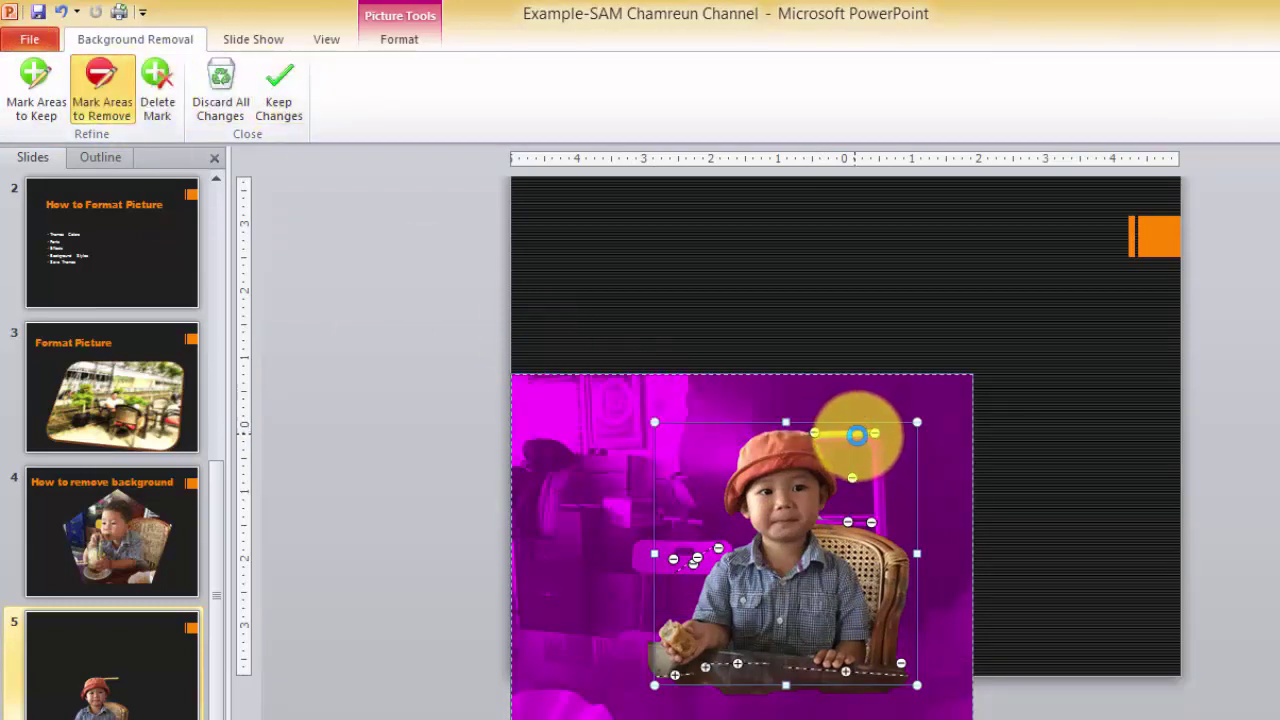
{"action": "left_click", "coordinate": [857, 434]}
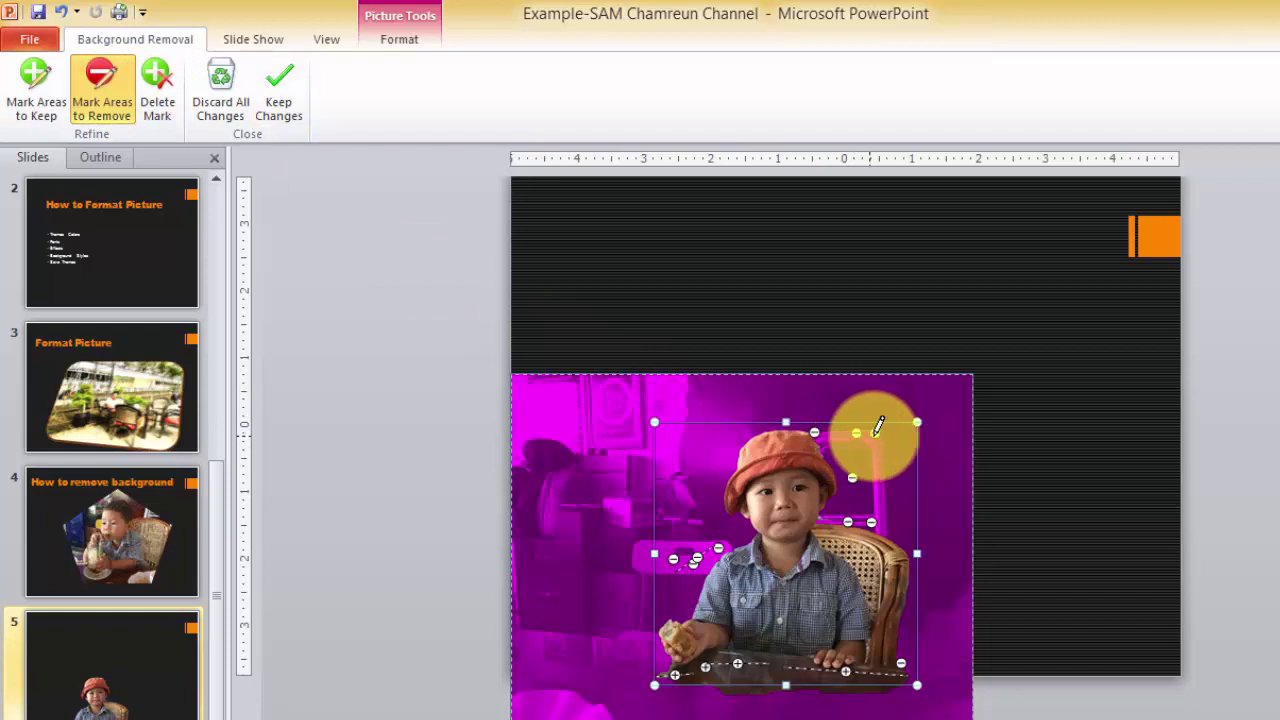
{"action": "left_click", "coordinate": [280, 112]}
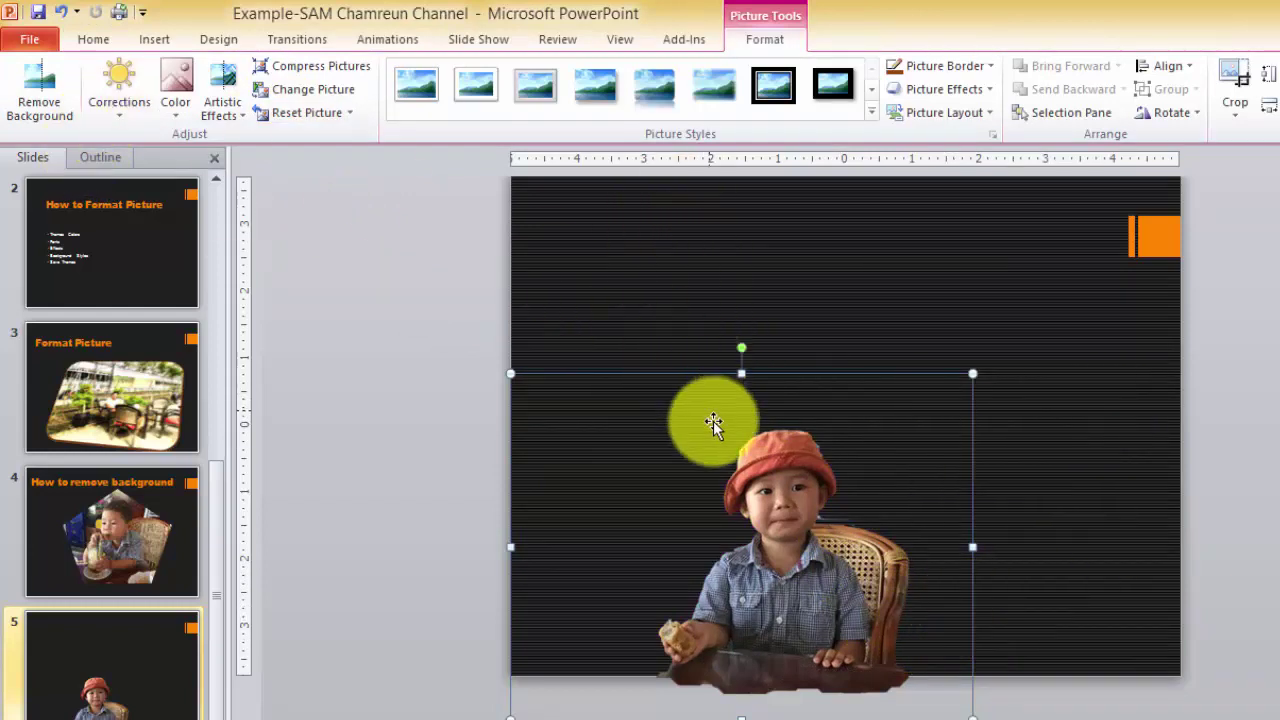
Enlarge the cut-out of the child, chair and table and centre it fully within the slide.
{"action": "left_click", "coordinate": [655, 272]}
{"action": "left_click", "coordinate": [842, 579]}
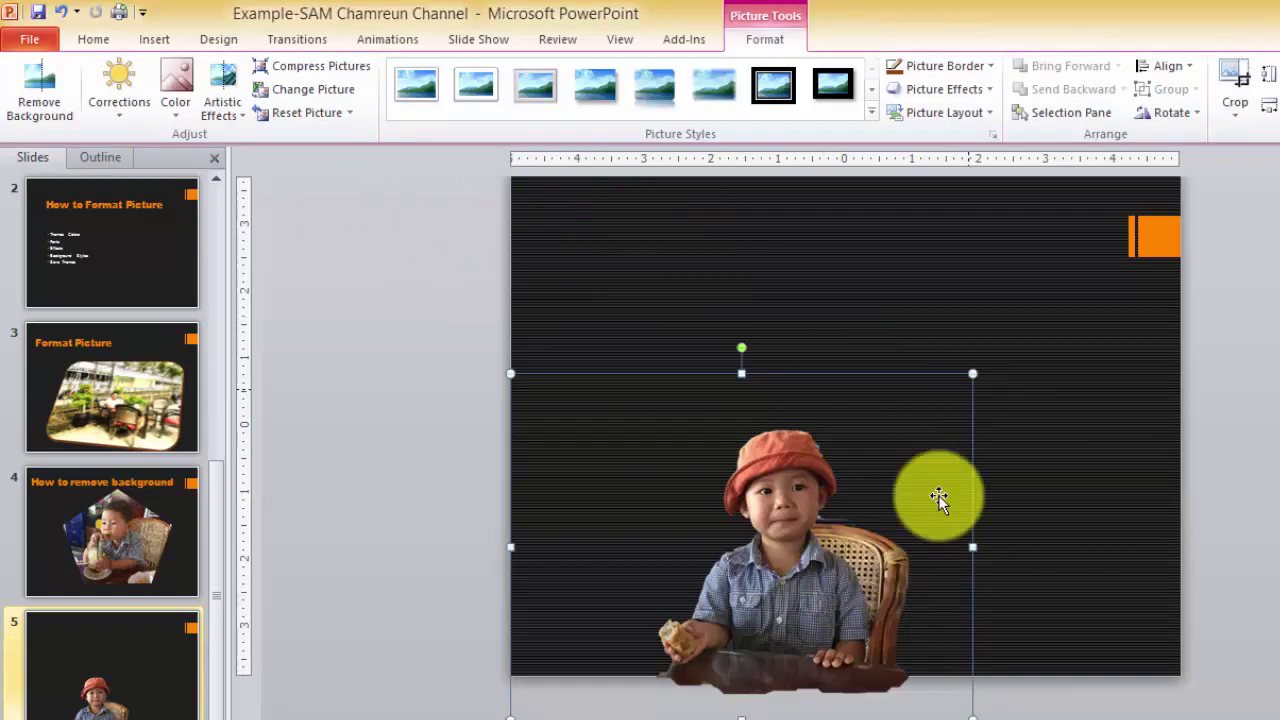
{"action": "mouse_move", "coordinate": [938, 495]}
{"action": "left_mouse_down"}
{"action": "mouse_move", "coordinate": [684, 584]}
{"action": "mouse_move", "coordinate": [700, 585]}
{"action": "left_mouse_up"}
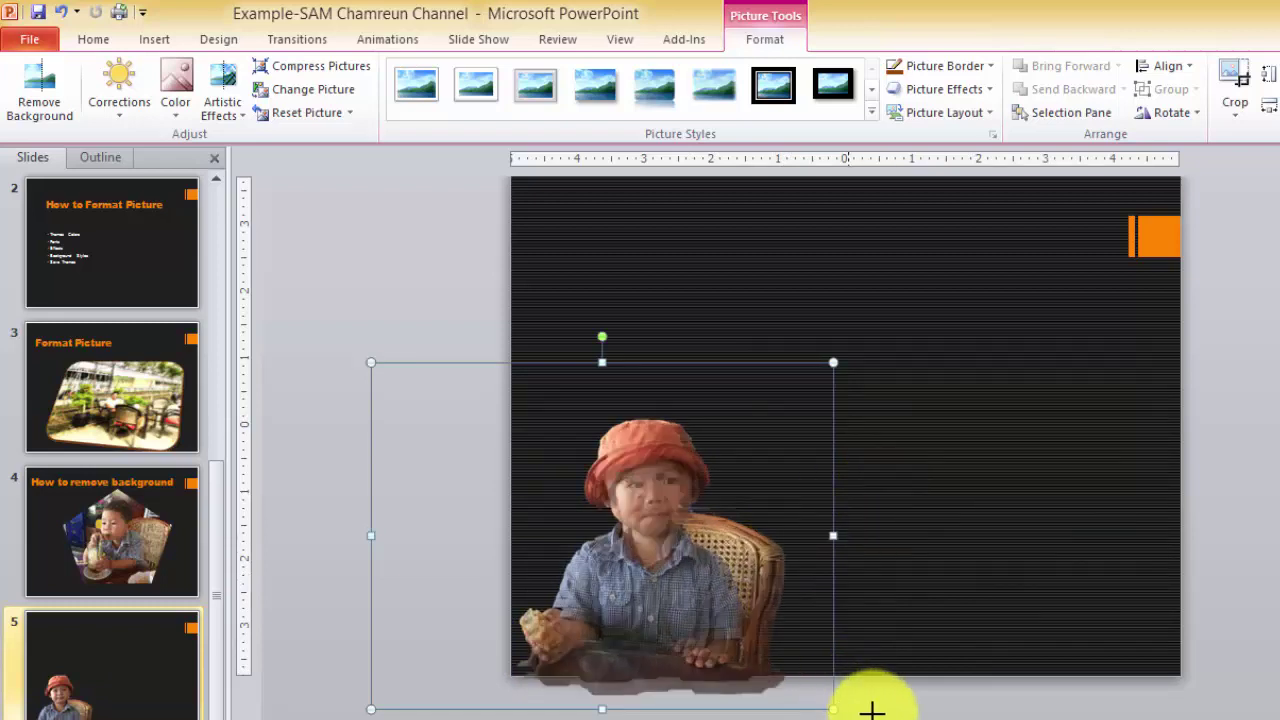
{"action": "left_click_drag", "start_coordinate": [831, 706], "coordinate": [871, 708]}
{"action": "mouse_move", "coordinate": [723, 554]}
{"action": "left_mouse_down"}
{"action": "mouse_move", "coordinate": [708, 562]}
{"action": "mouse_move", "coordinate": [705, 525]}
{"action": "left_mouse_up"}
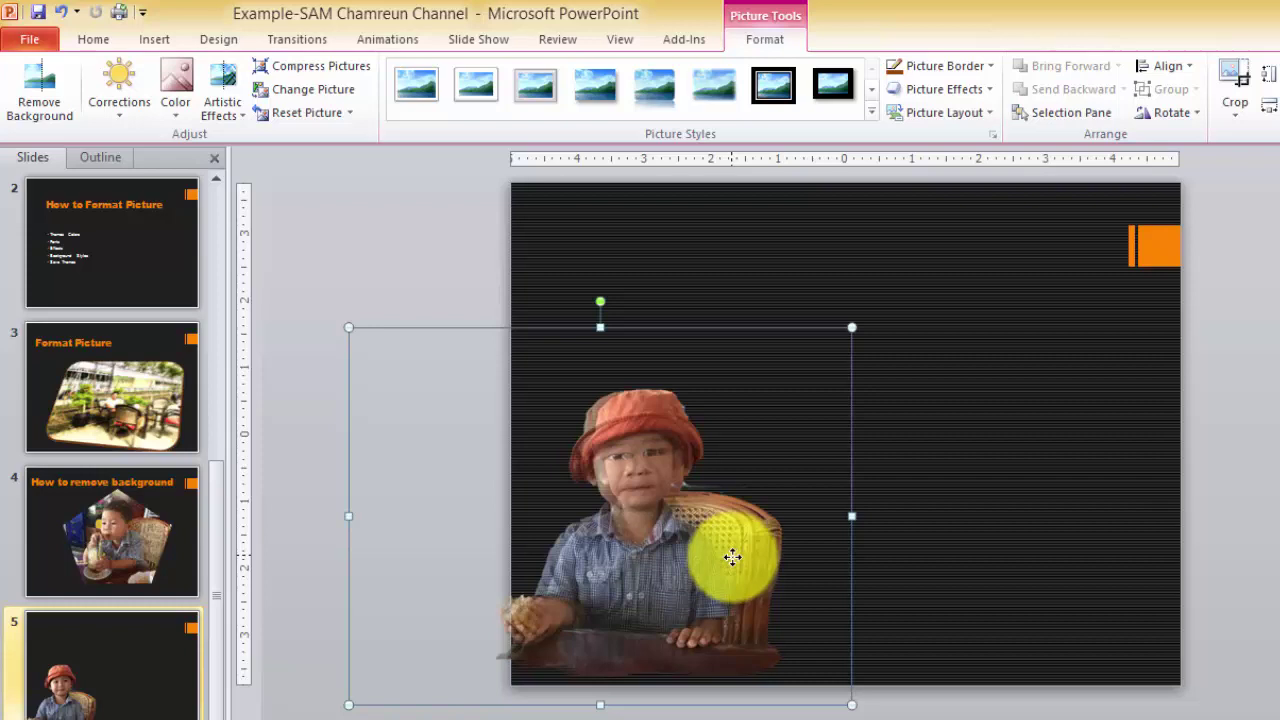
{"action": "mouse_move", "coordinate": [732, 557]}
{"action": "left_mouse_down"}
{"action": "mouse_move", "coordinate": [747, 588]}
{"action": "mouse_move", "coordinate": [1122, 598]}
{"action": "left_mouse_up"}
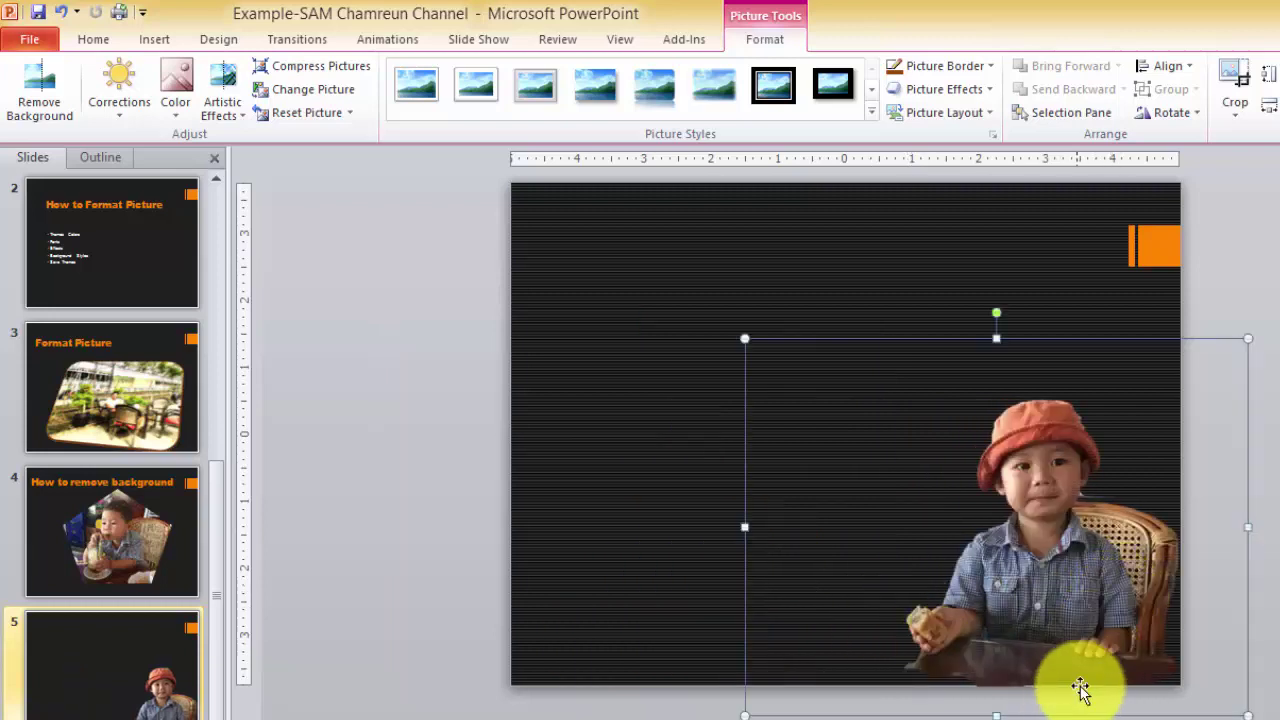
{"action": "left_click_drag", "start_coordinate": [1043, 620], "coordinate": [923, 537]}
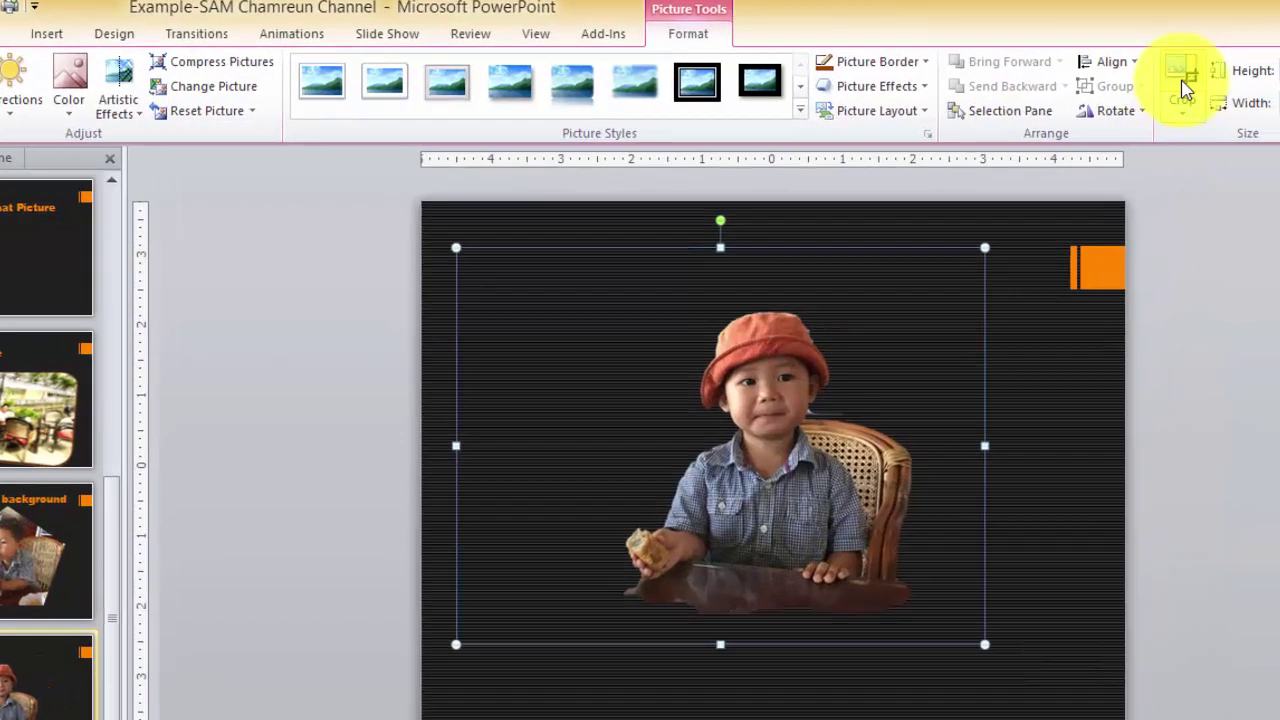
Crop the empty left, top and right margins so the photo measures 4.46 by 4.22 inches.
{"action": "left_click", "coordinate": [1235, 80]}
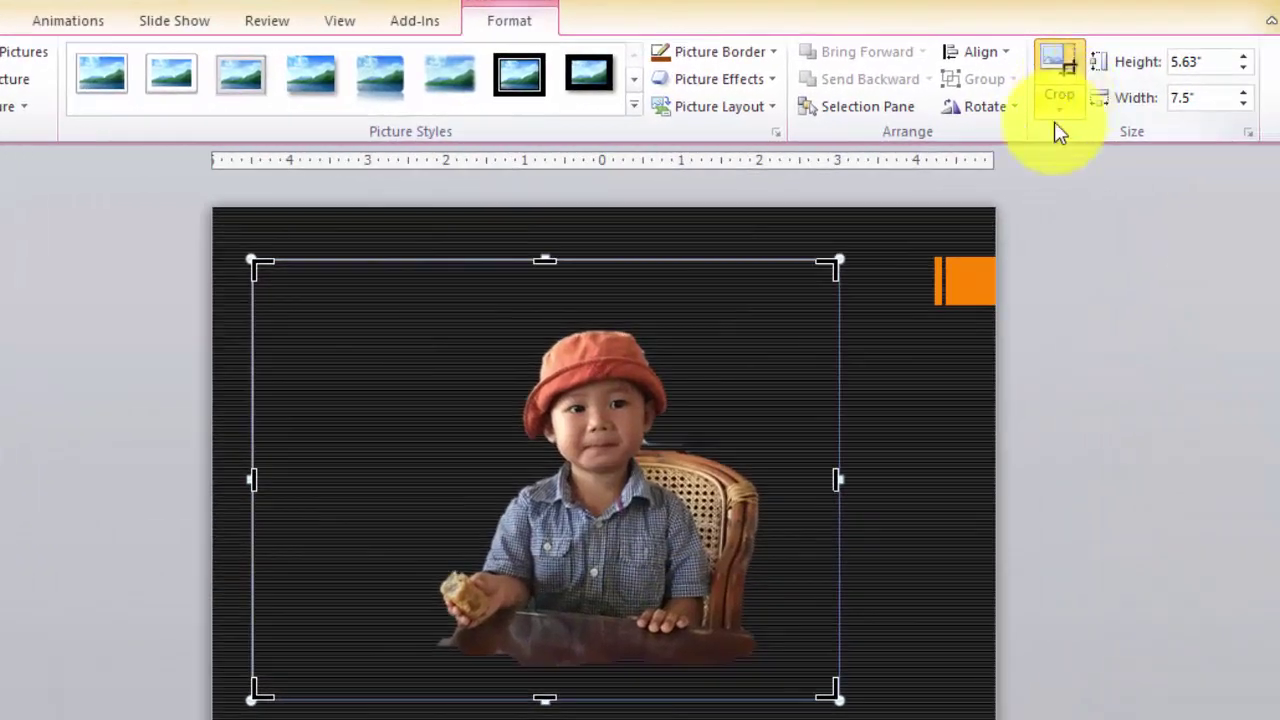
{"action": "left_click_drag", "start_coordinate": [547, 700], "coordinate": [555, 638]}
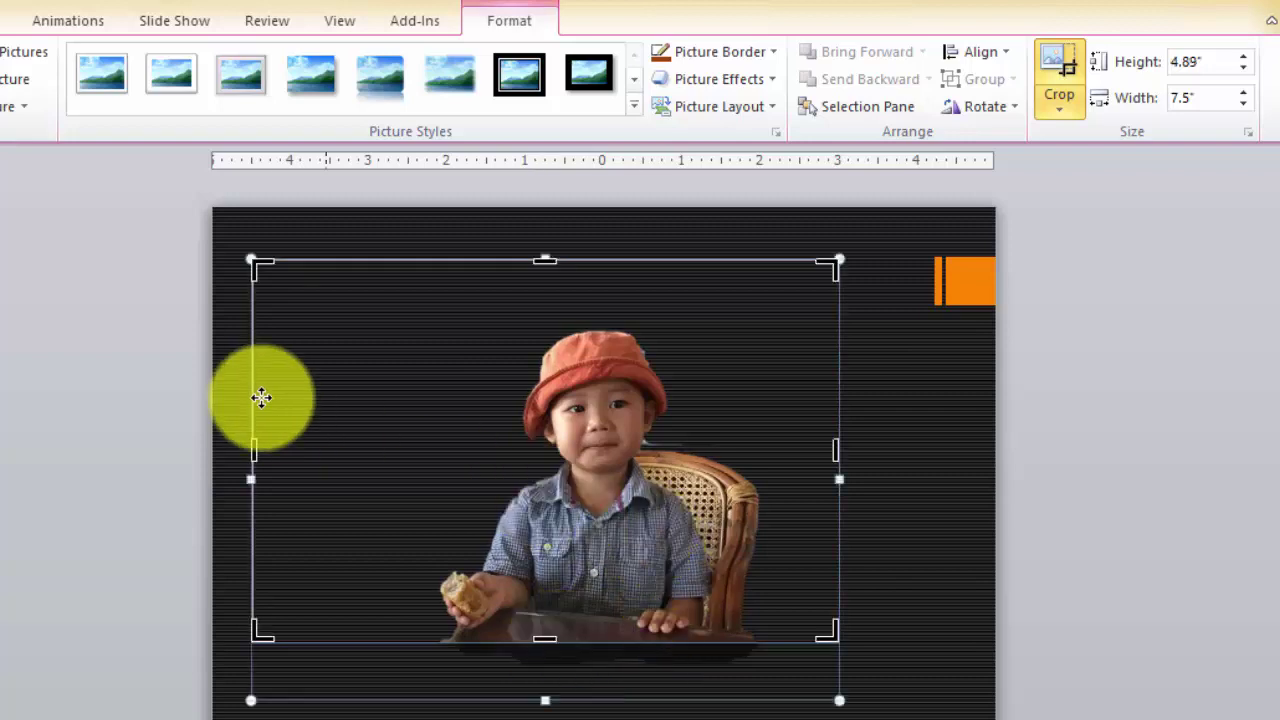
{"action": "mouse_move", "coordinate": [255, 450]}
{"action": "left_mouse_down"}
{"action": "mouse_move", "coordinate": [446, 440]}
{"action": "mouse_move", "coordinate": [434, 443]}
{"action": "left_mouse_up"}
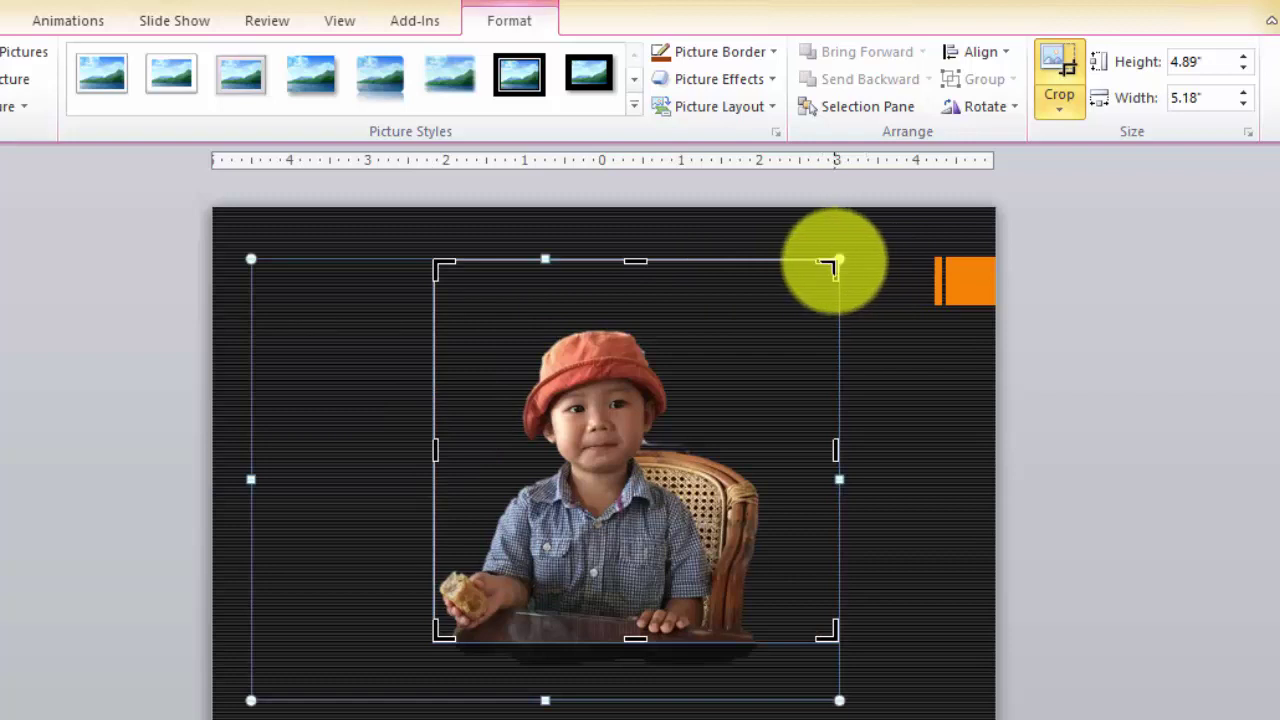
{"action": "left_click_drag", "start_coordinate": [828, 268], "coordinate": [765, 291]}
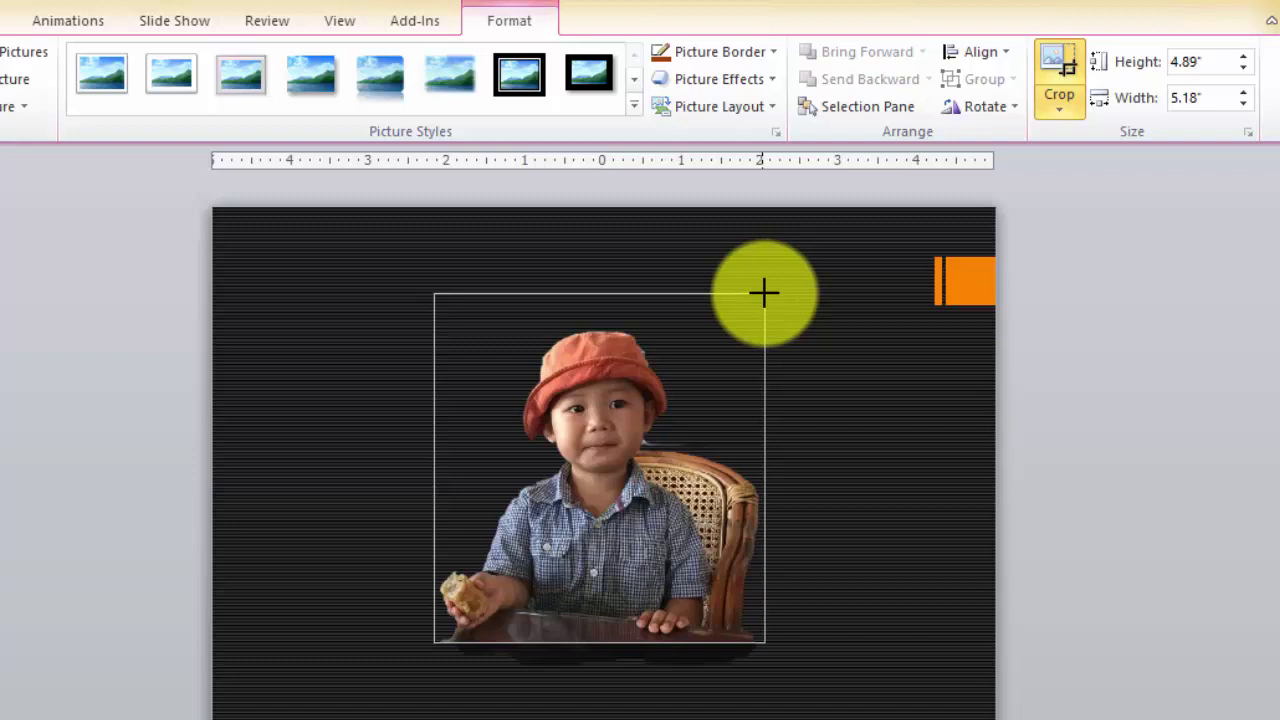
{"action": "left_click_drag", "start_coordinate": [764, 292], "coordinate": [764, 292]}
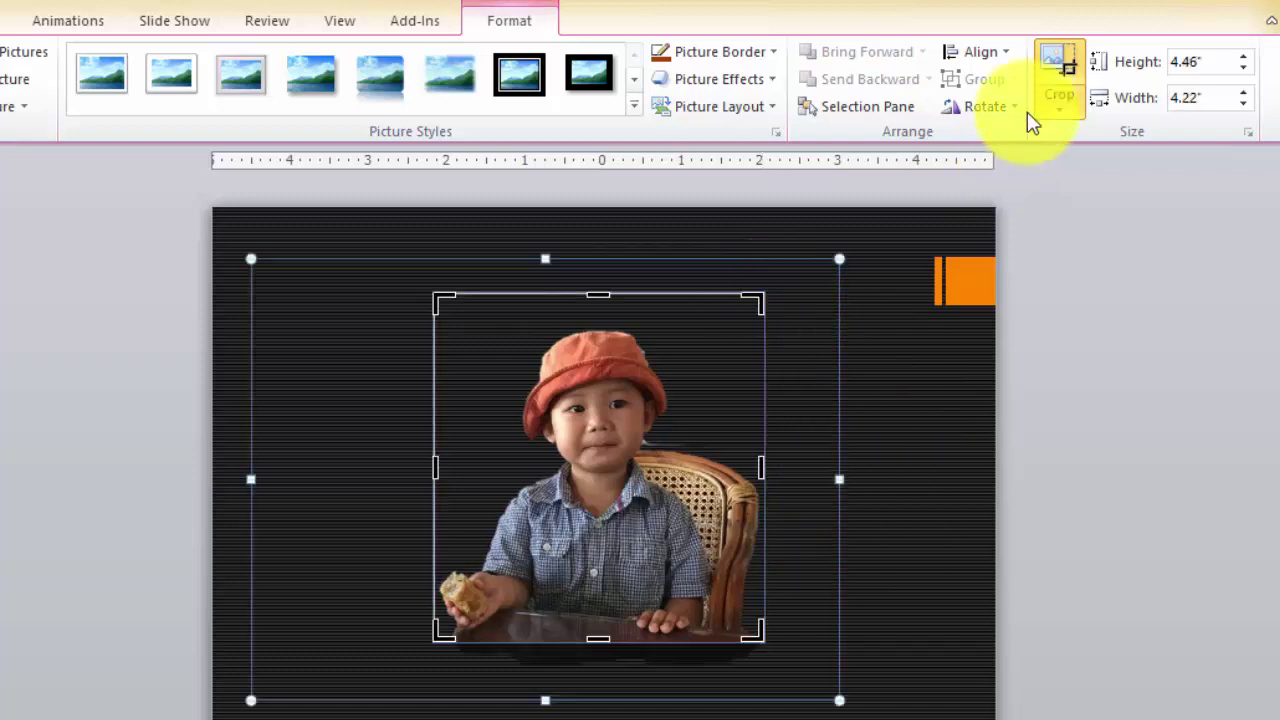
{"action": "left_click", "coordinate": [1052, 102]}
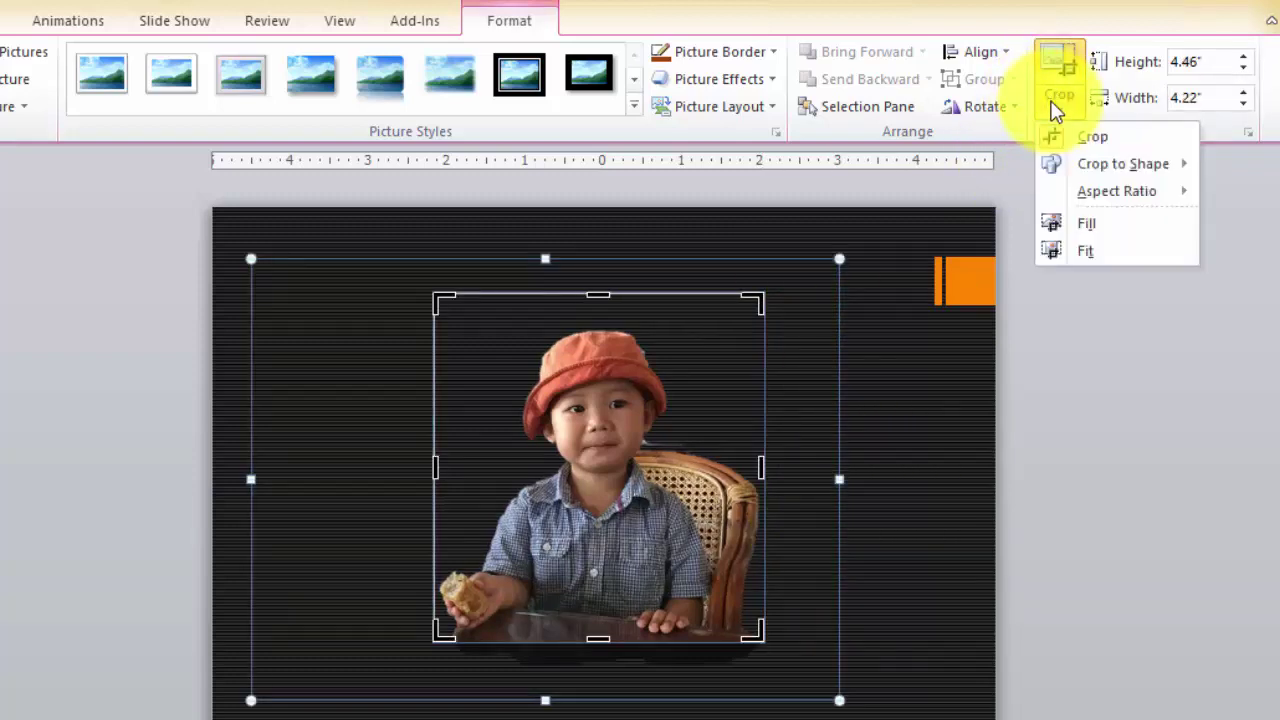
{"action": "left_click", "coordinate": [1088, 136]}
Move the cropped photo lower on the slide, right of centre.
{"action": "left_click", "coordinate": [806, 490]}
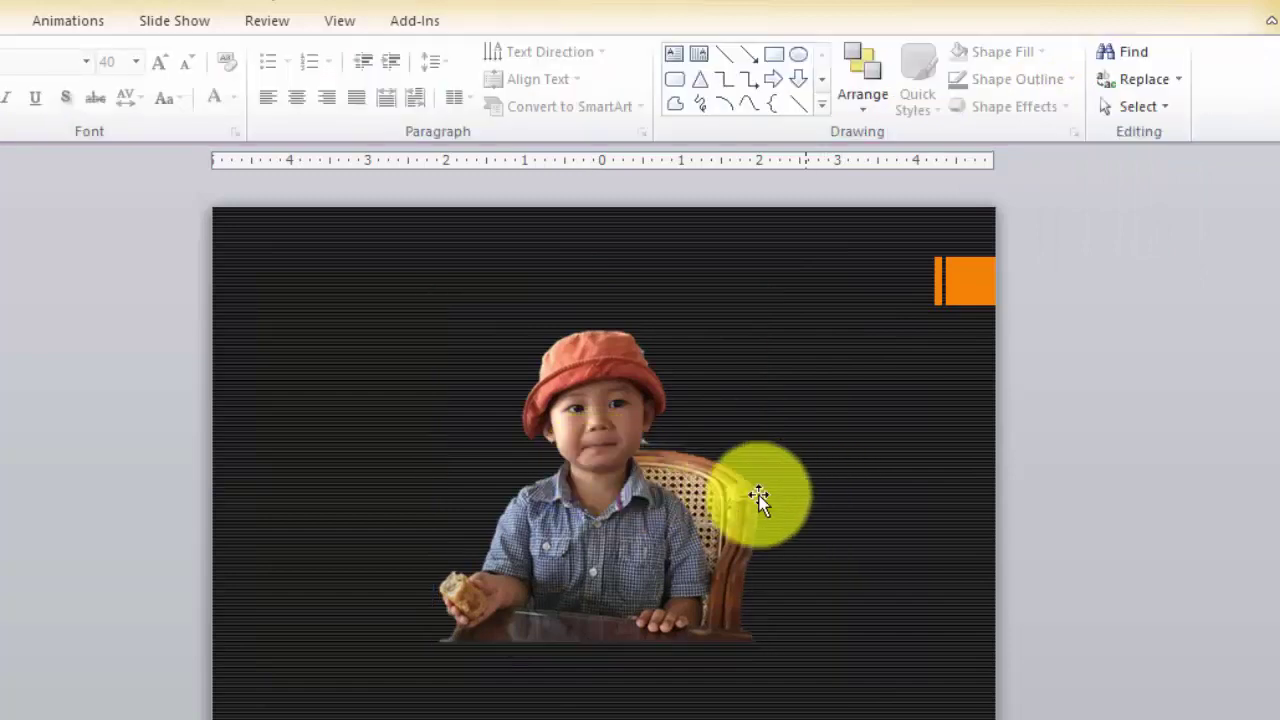
{"action": "left_click", "coordinate": [594, 500]}
{"action": "mouse_move", "coordinate": [608, 557]}
{"action": "left_mouse_down"}
{"action": "mouse_move", "coordinate": [662, 663]}
{"action": "mouse_move", "coordinate": [742, 700]}
{"action": "left_mouse_up"}
{"action": "left_click_drag", "start_coordinate": [866, 577], "coordinate": [946, 577]}
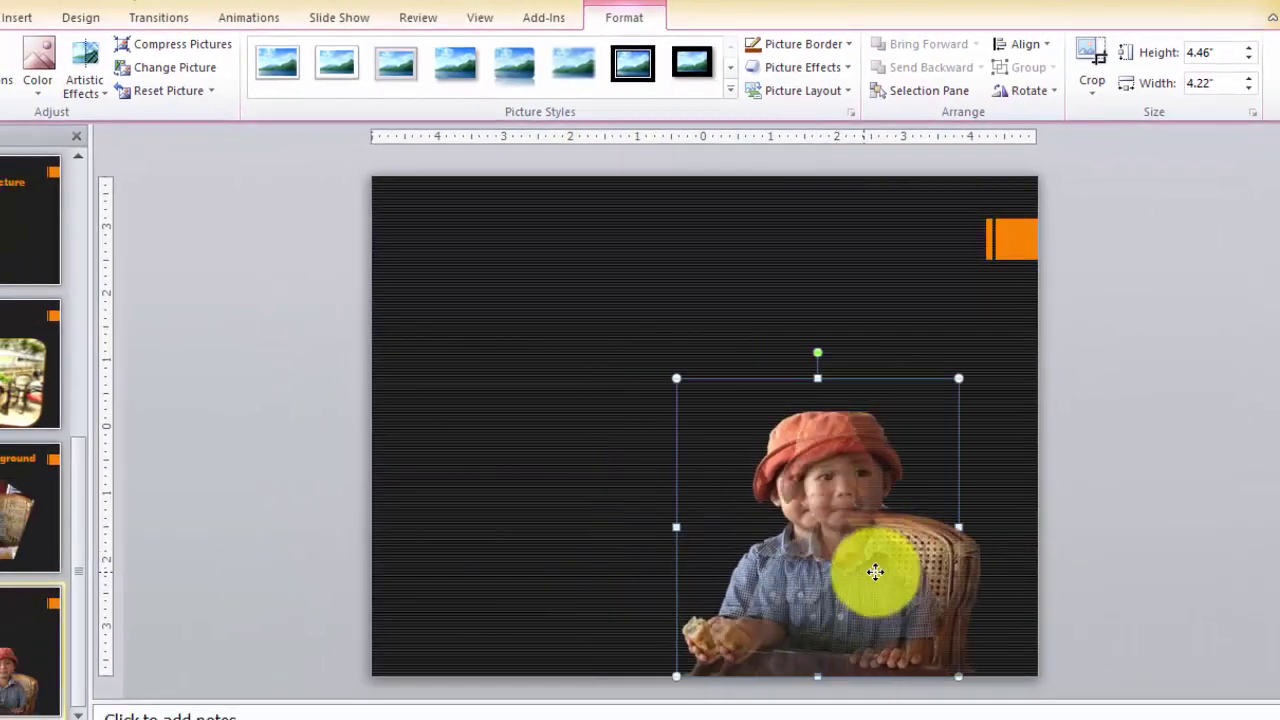
{"action": "left_click", "coordinate": [641, 505]}
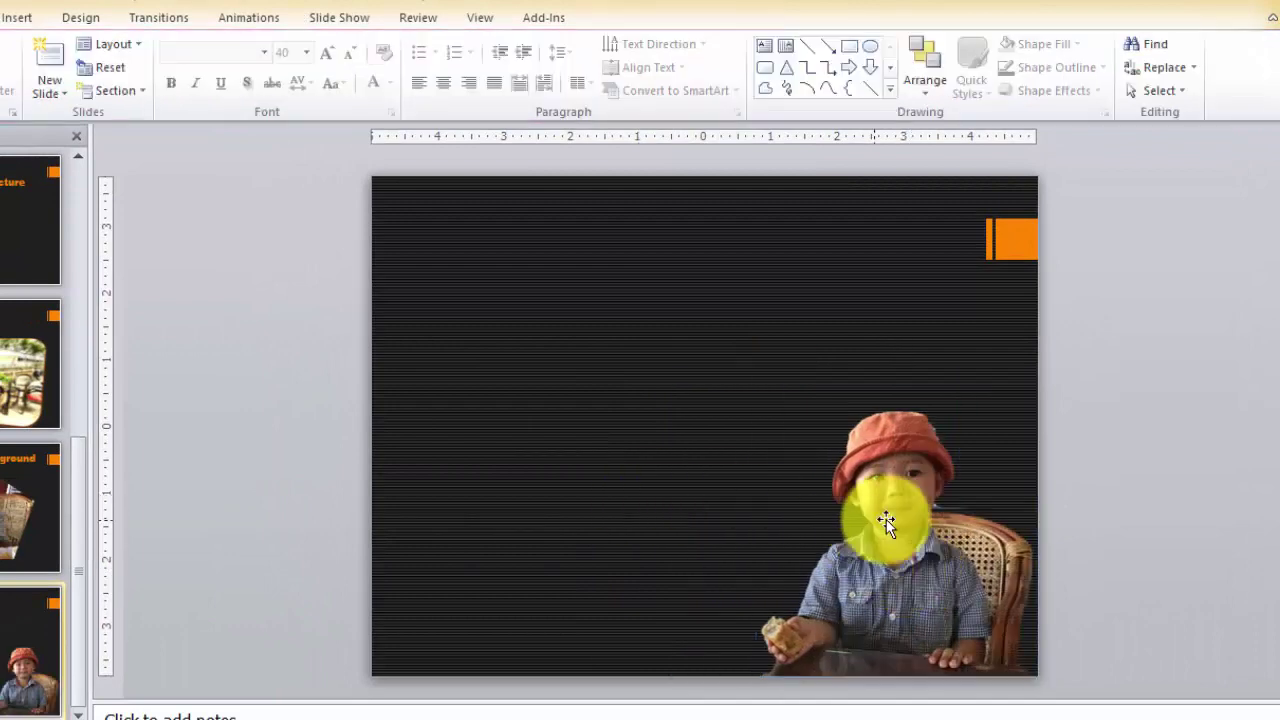
{"action": "left_click", "coordinate": [851, 486]}
{"action": "left_click", "coordinate": [683, 455]}
{"action": "left_click_drag", "start_coordinate": [868, 540], "coordinate": [760, 395]}
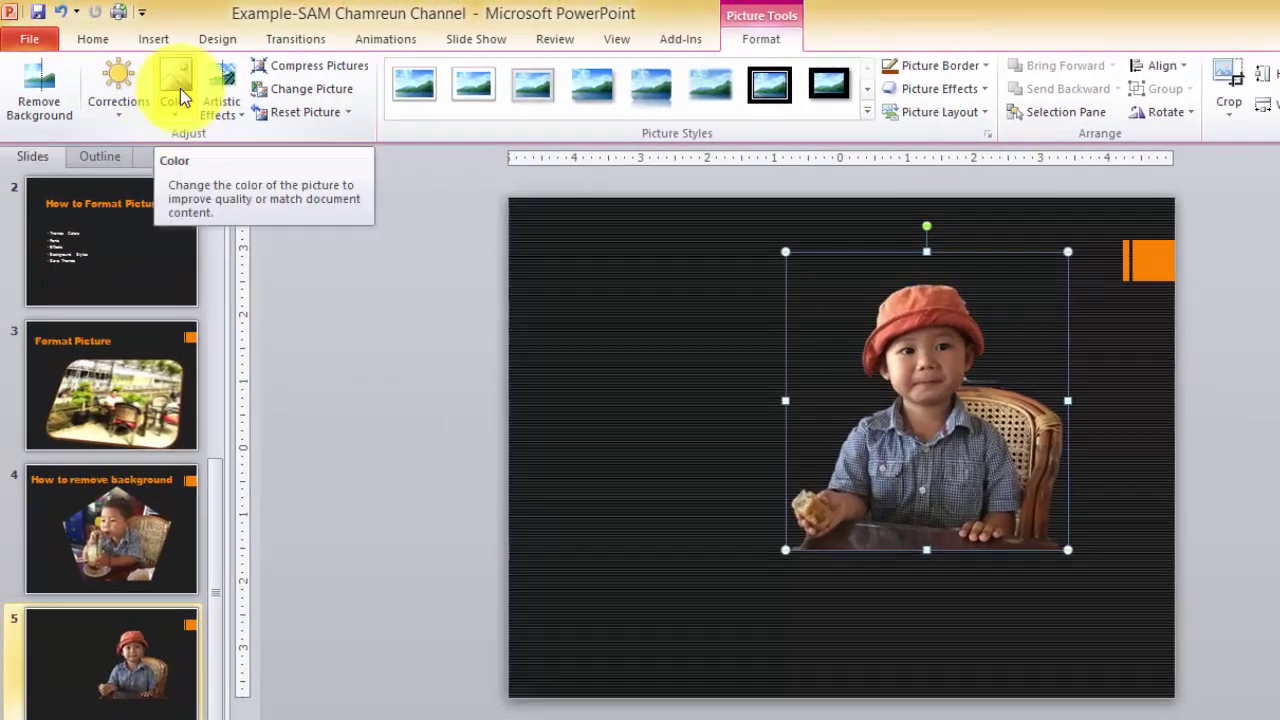
{"action": "left_click", "coordinate": [176, 90]}
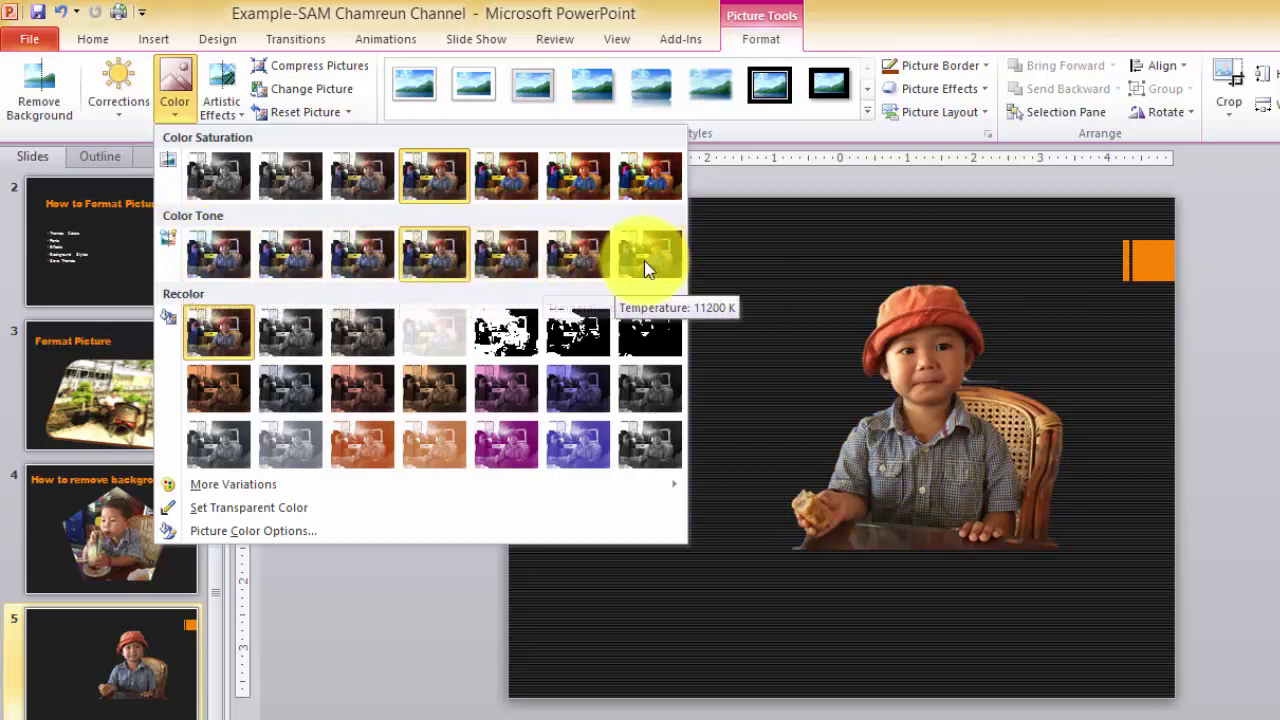
{"action": "key", "text": "Escape"}
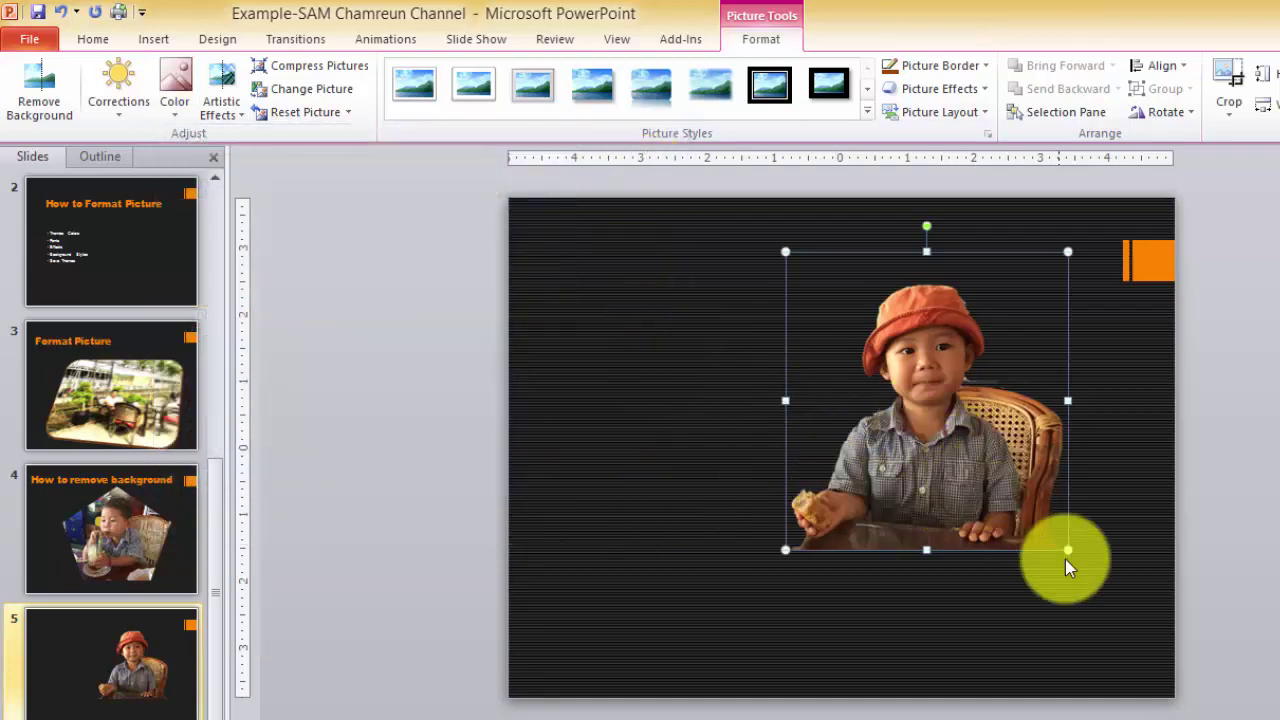
Enlarge the boy's photo from its corners and move it down into the lower-right corner.
{"action": "left_click_drag", "start_coordinate": [1068, 549], "coordinate": [1136, 622]}
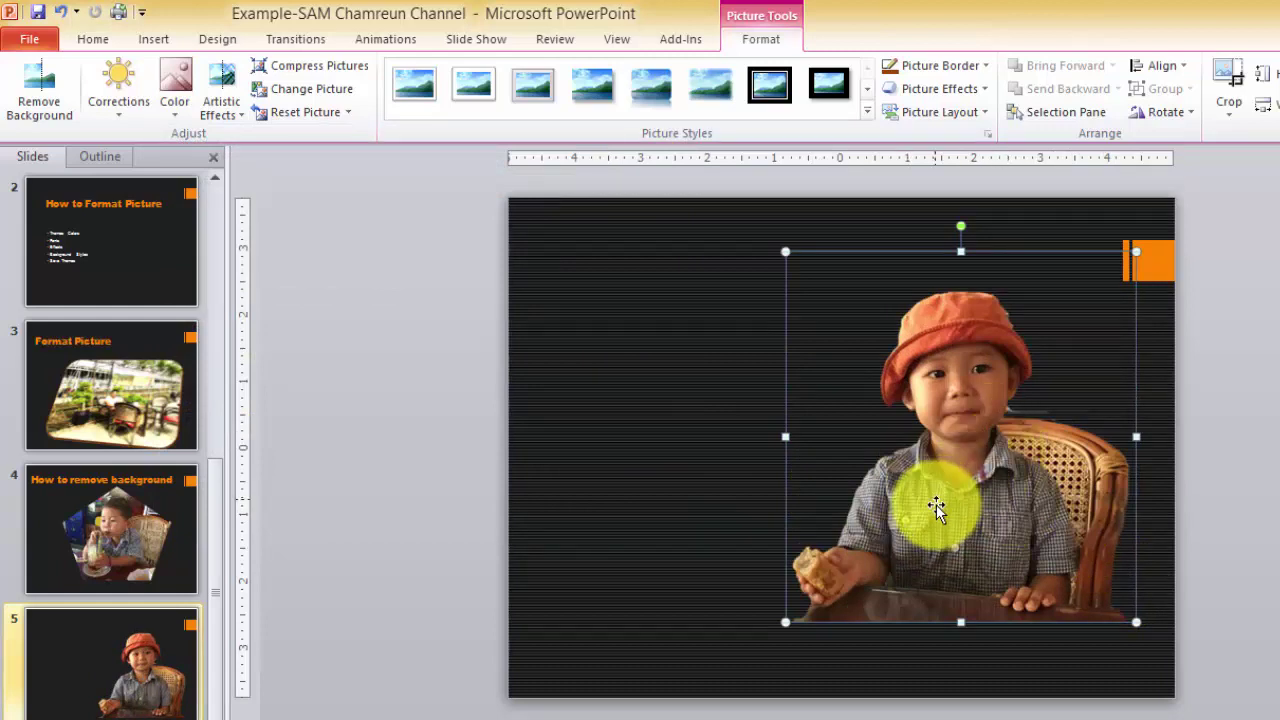
{"action": "left_click_drag", "start_coordinate": [1028, 530], "coordinate": [1056, 606]}
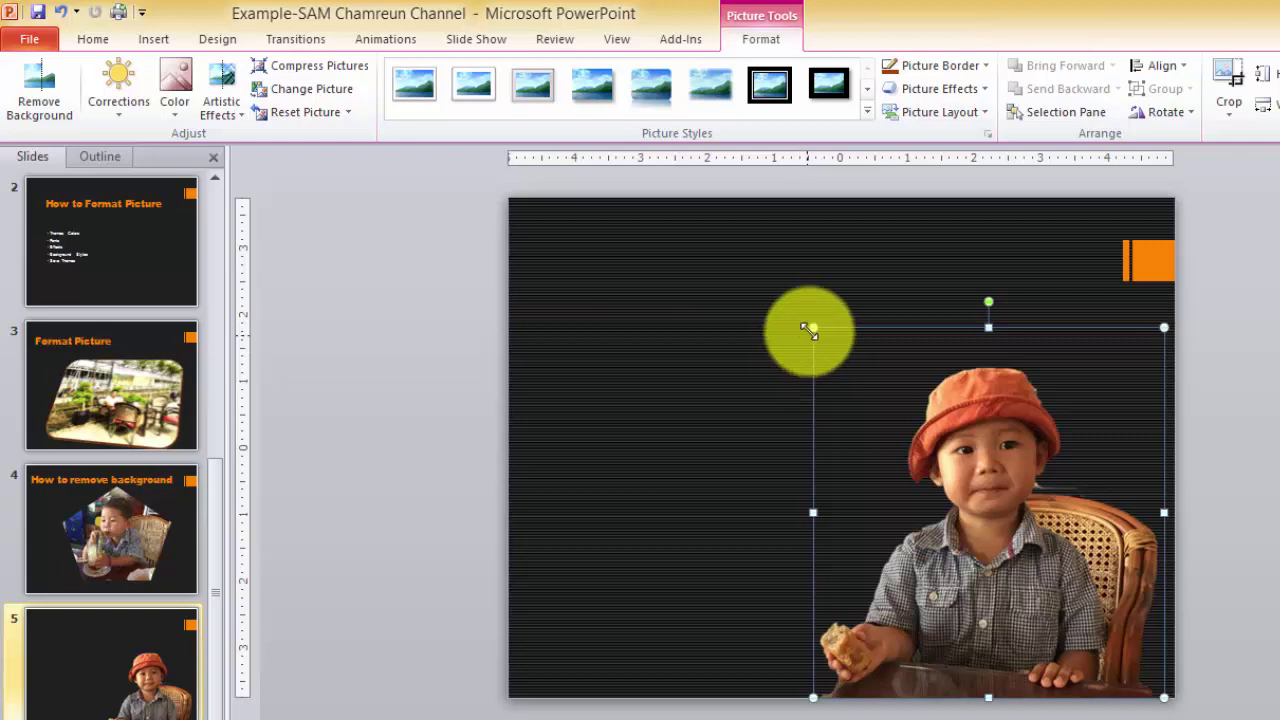
{"action": "left_click_drag", "start_coordinate": [812, 330], "coordinate": [801, 316]}
{"action": "left_click", "coordinate": [792, 500]}
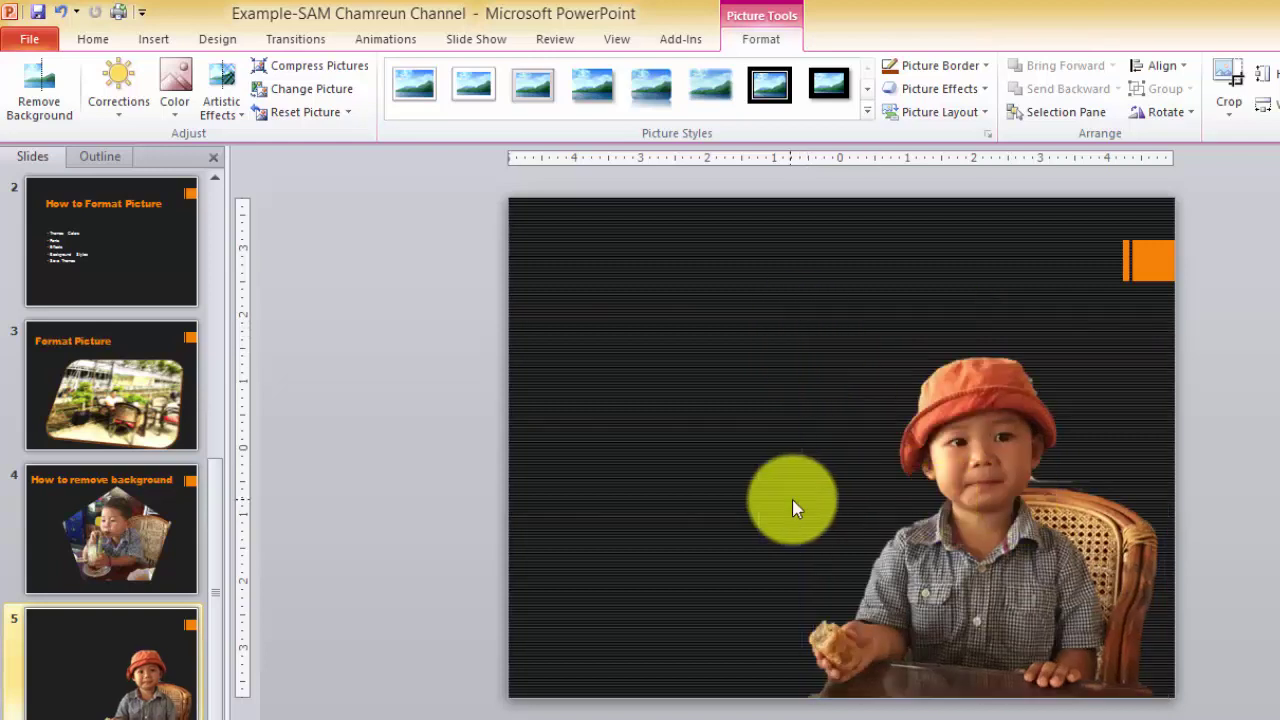
{"action": "left_click", "coordinate": [834, 371]}
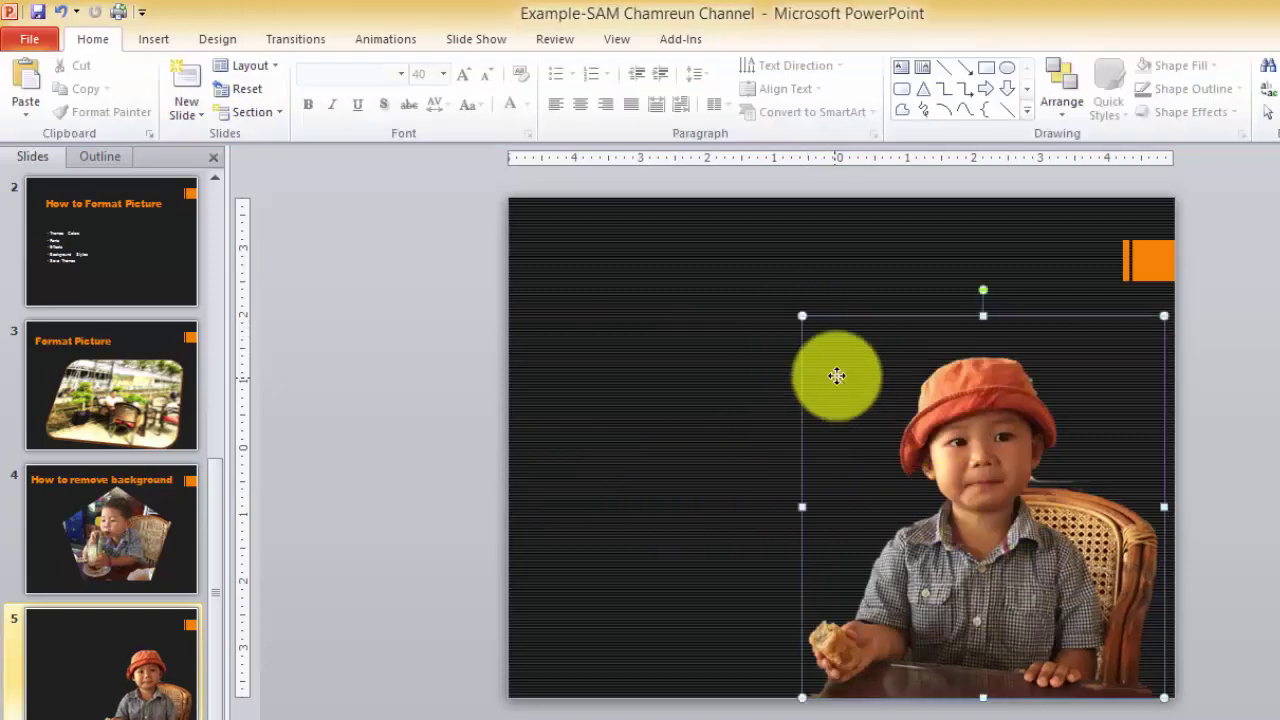
{"action": "left_click", "coordinate": [729, 239]}
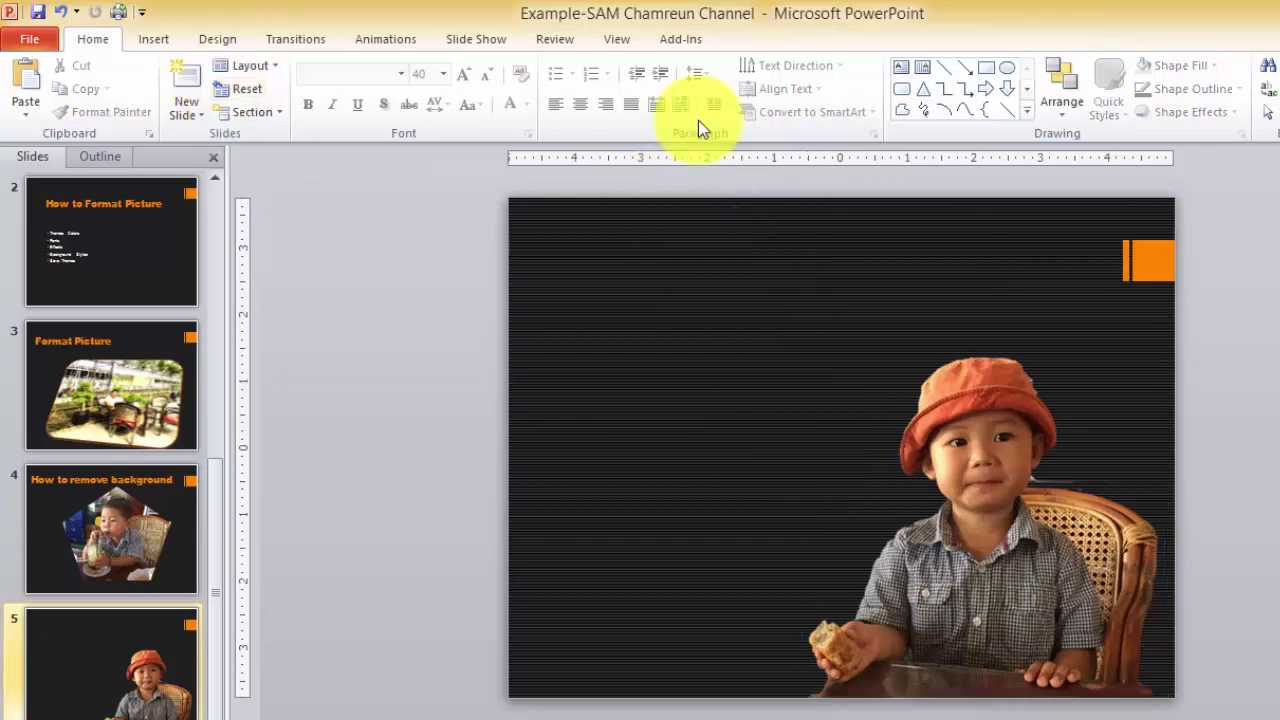
Slide the photo left along the bottom edge so it sits just right of centre.
{"action": "left_click", "coordinate": [984, 520]}
{"action": "left_click", "coordinate": [748, 12]}
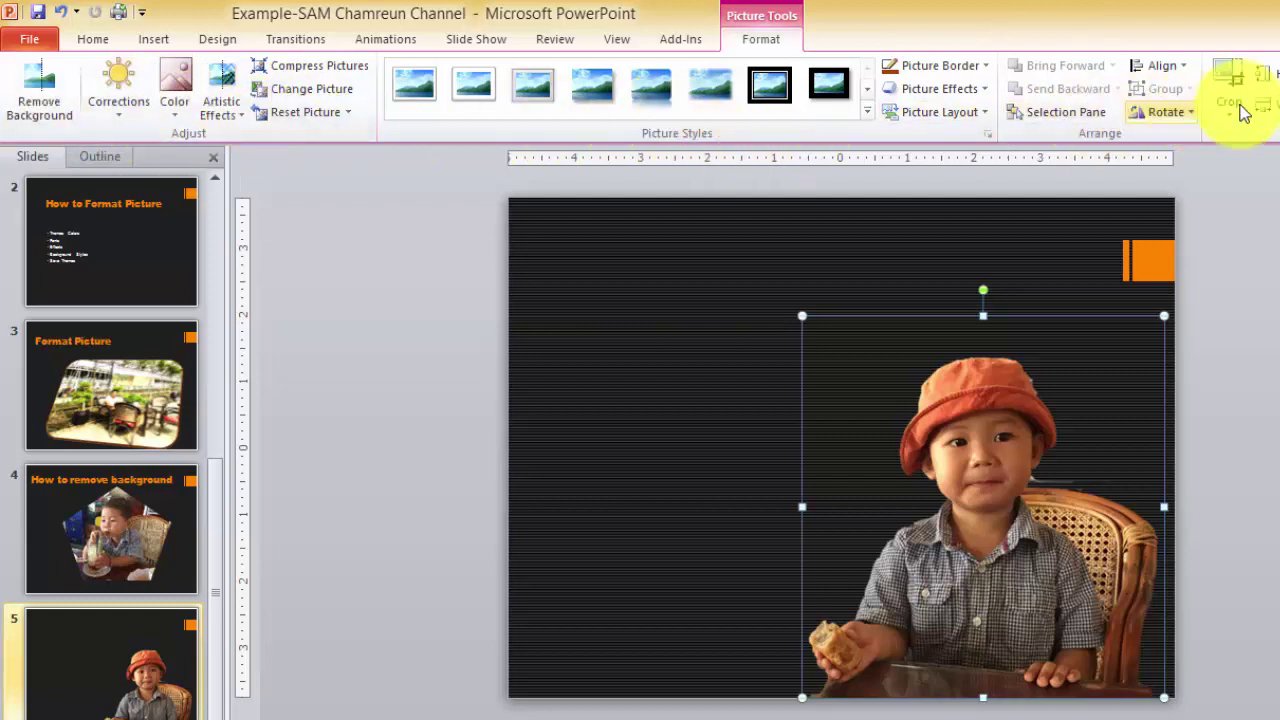
{"action": "left_click", "coordinate": [797, 477]}
{"action": "left_click_drag", "start_coordinate": [1006, 537], "coordinate": [798, 518]}
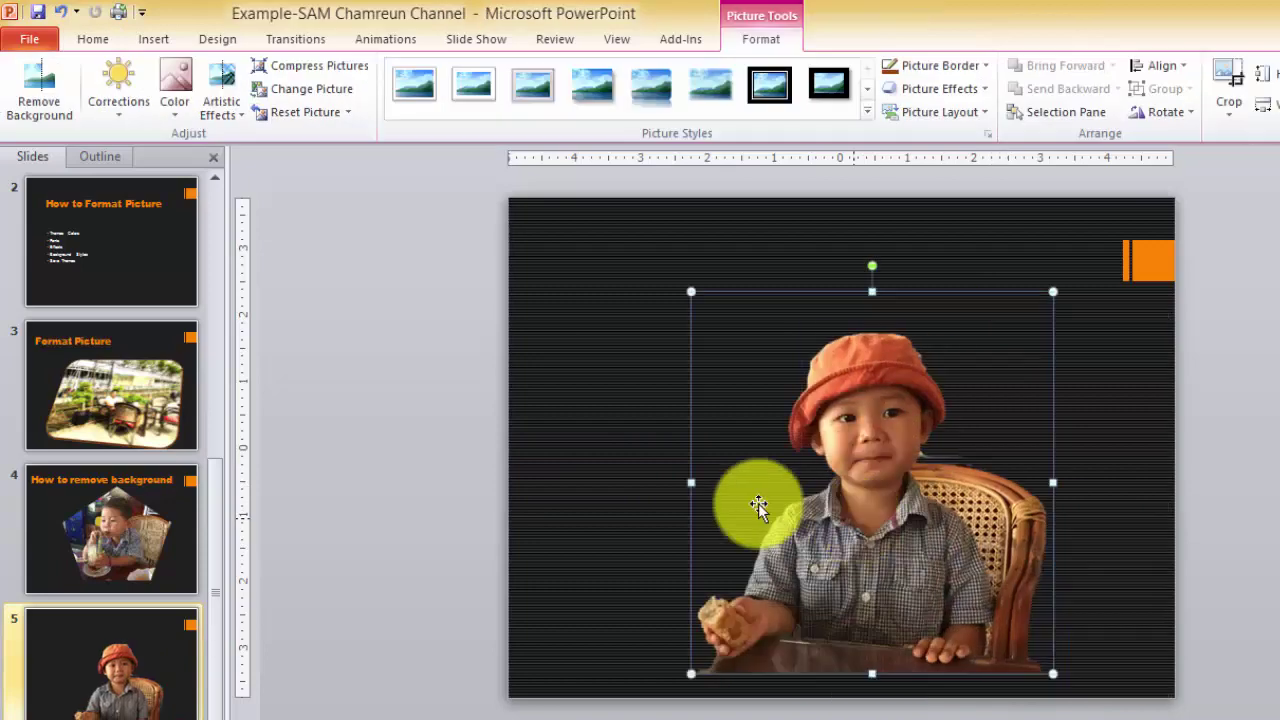
{"action": "left_click", "coordinate": [602, 459]}
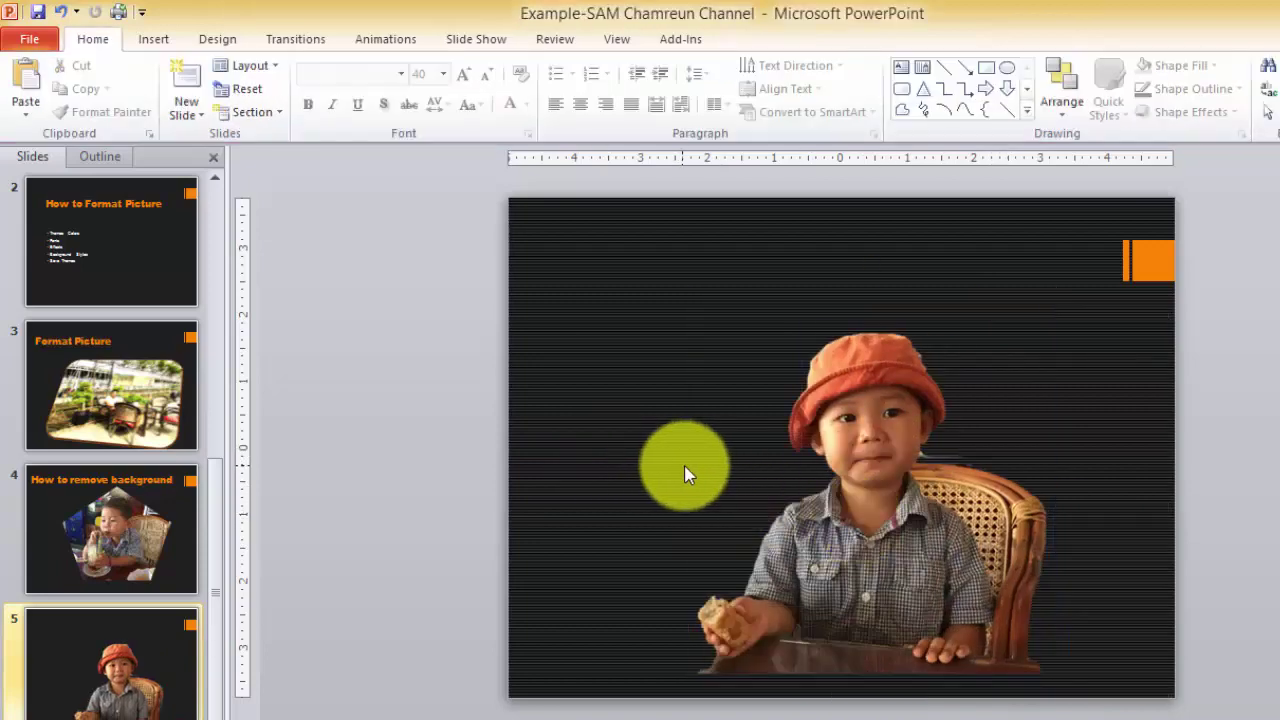